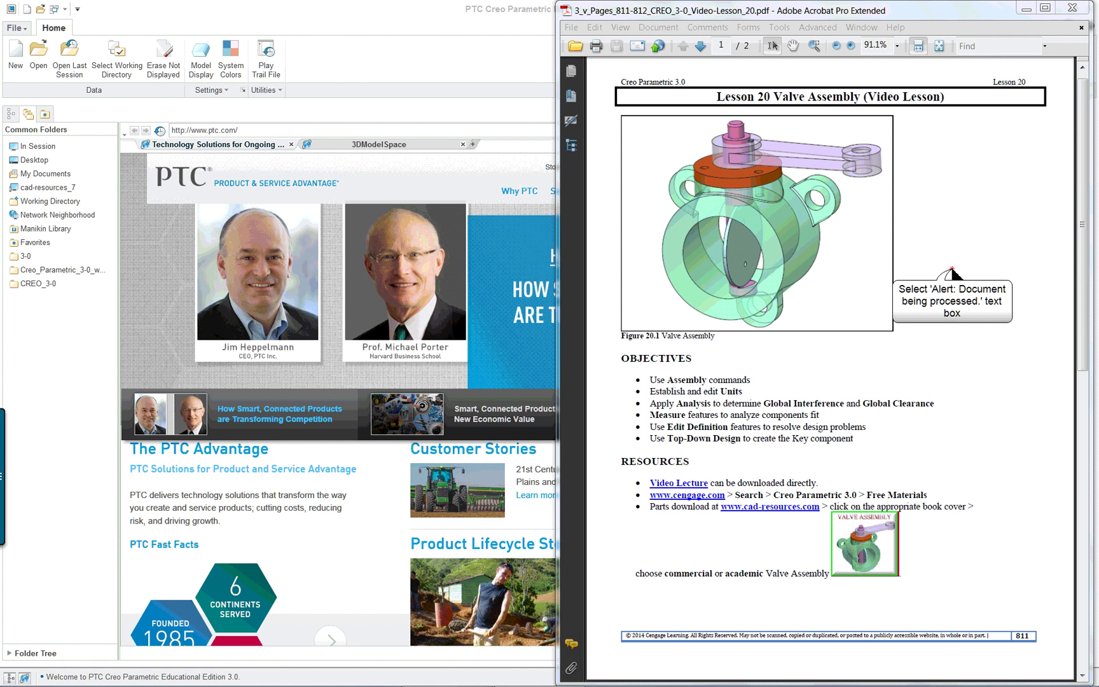
Read through the objectives, resources and steps of the two-page Lesson 20 Valve Assembly PDF
{"action": "left_click", "coordinate": [693, 481]}
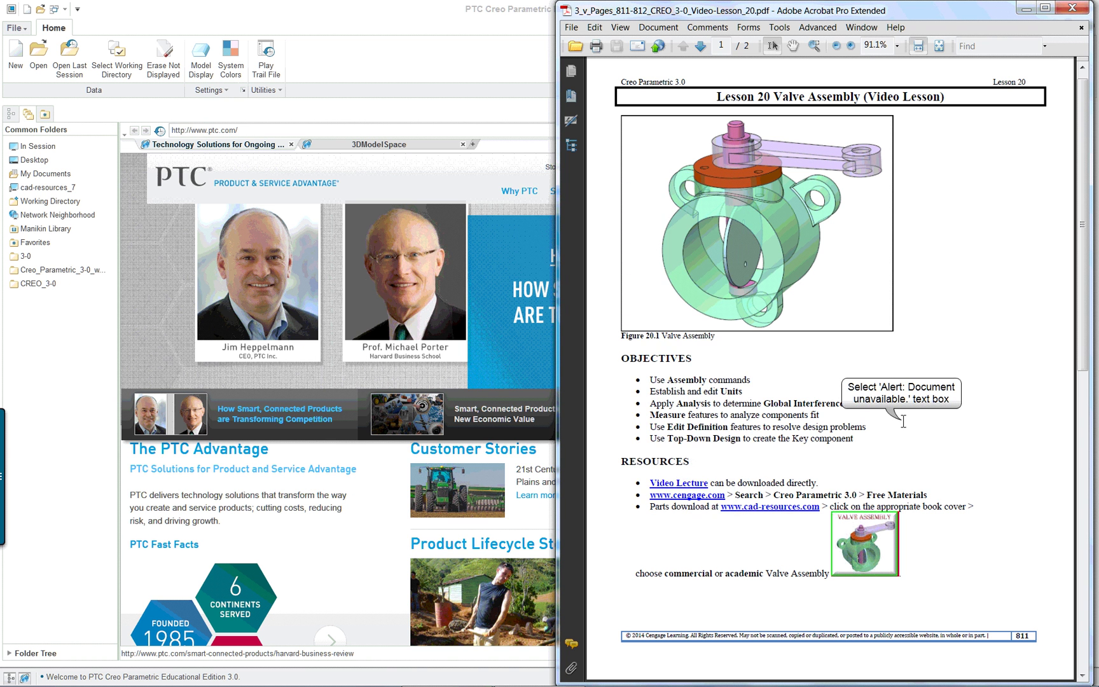
{"action": "scroll", "coordinate": [903, 422], "scroll_direction": "down", "scroll_amount": 10}
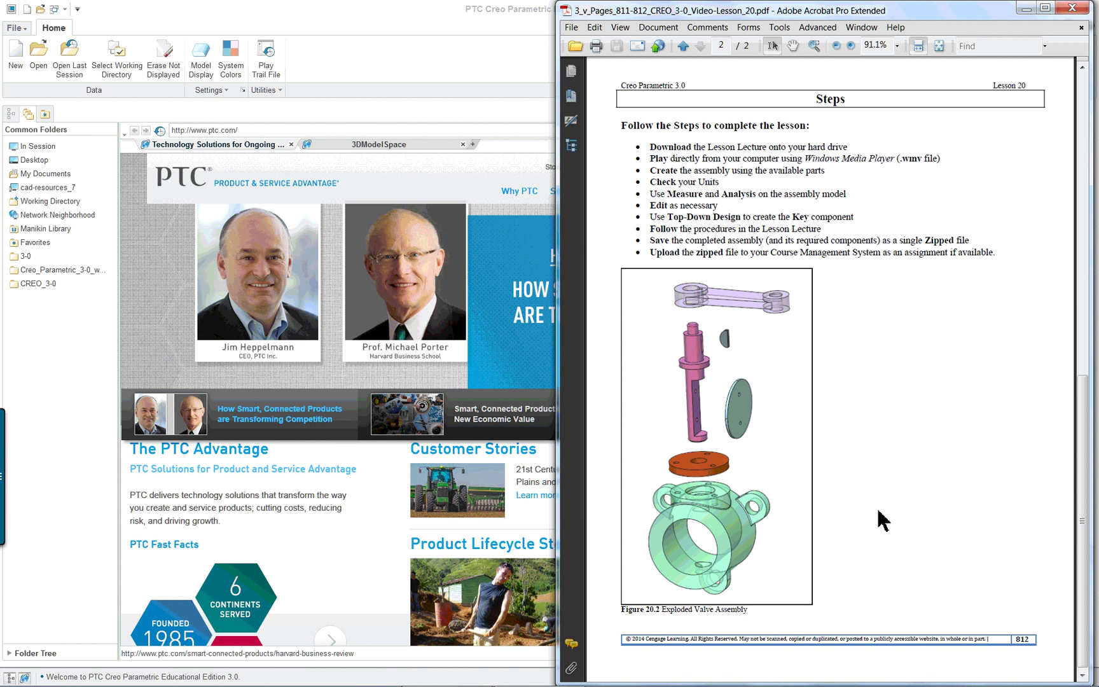
{"action": "scroll", "coordinate": [878, 520], "scroll_direction": "up", "scroll_amount": 10}
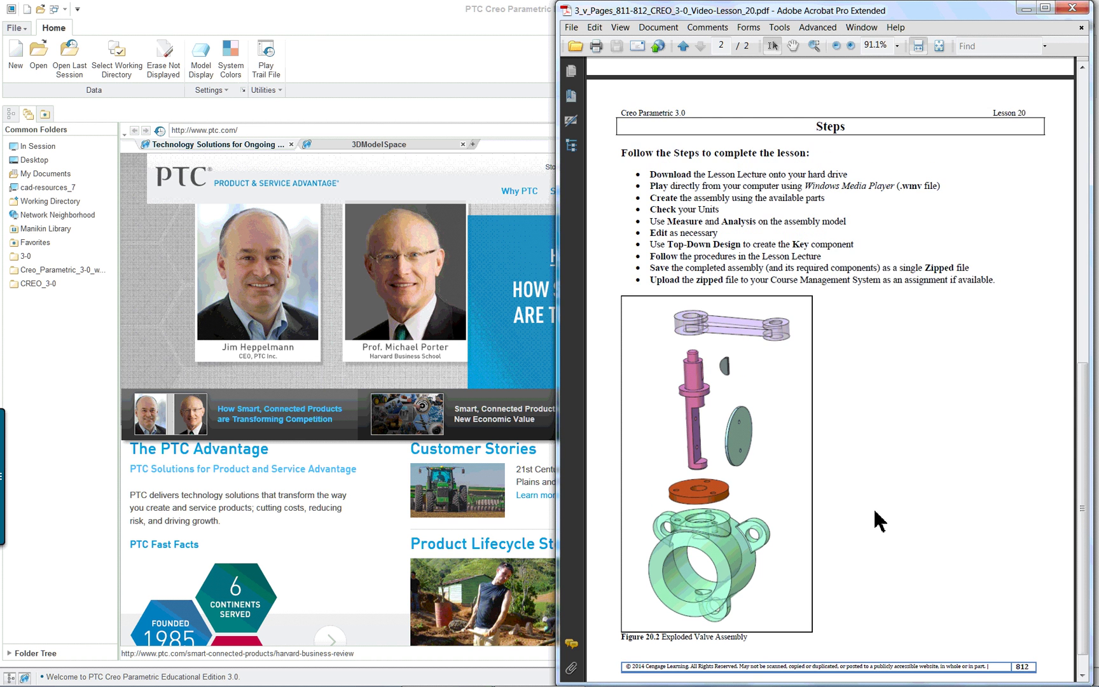
{"action": "scroll", "coordinate": [877, 514], "scroll_direction": "up", "scroll_amount": 2}
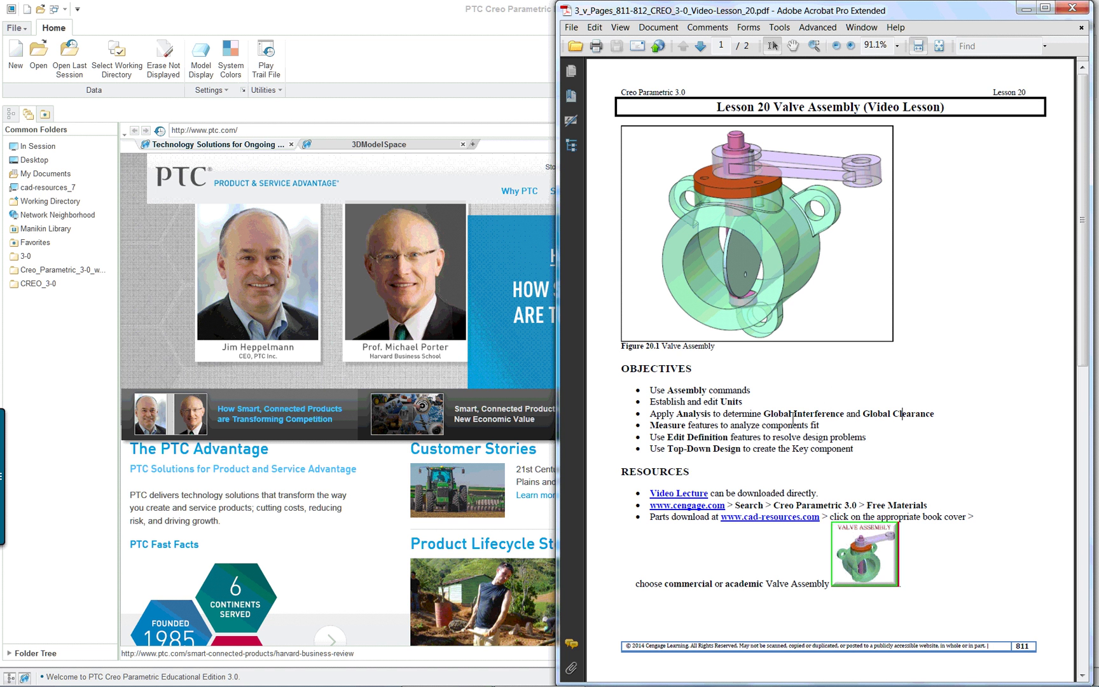
{"action": "scroll", "coordinate": [784, 444], "scroll_direction": "down", "scroll_amount": 12}
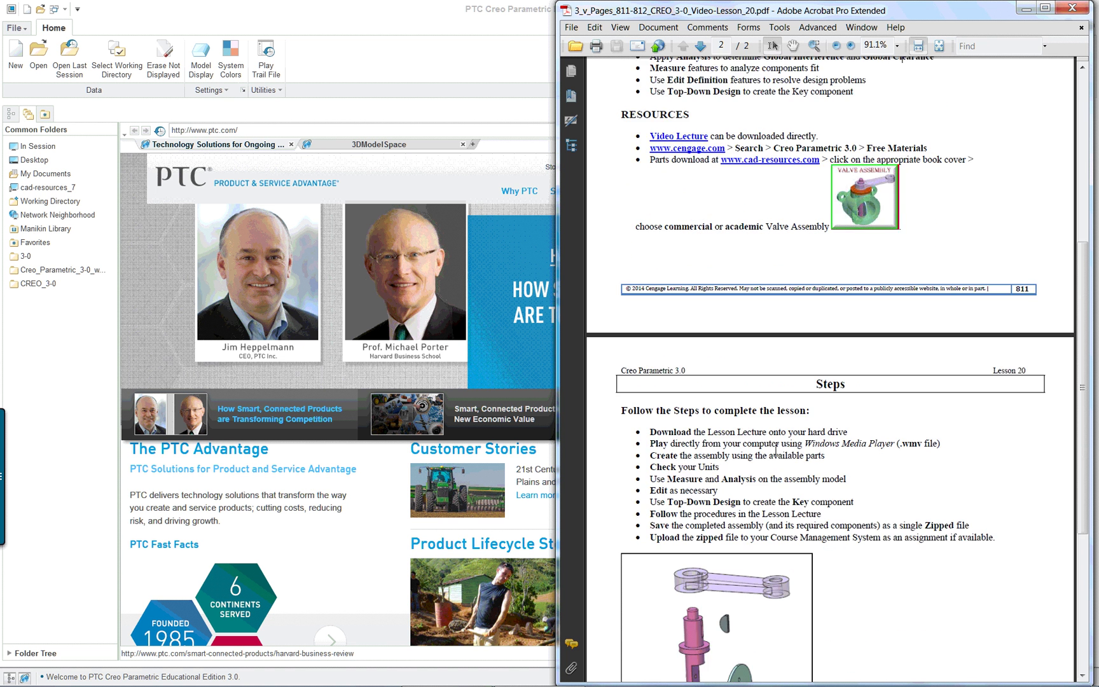
{"action": "scroll", "coordinate": [773, 445], "scroll_direction": "up", "scroll_amount": 12}
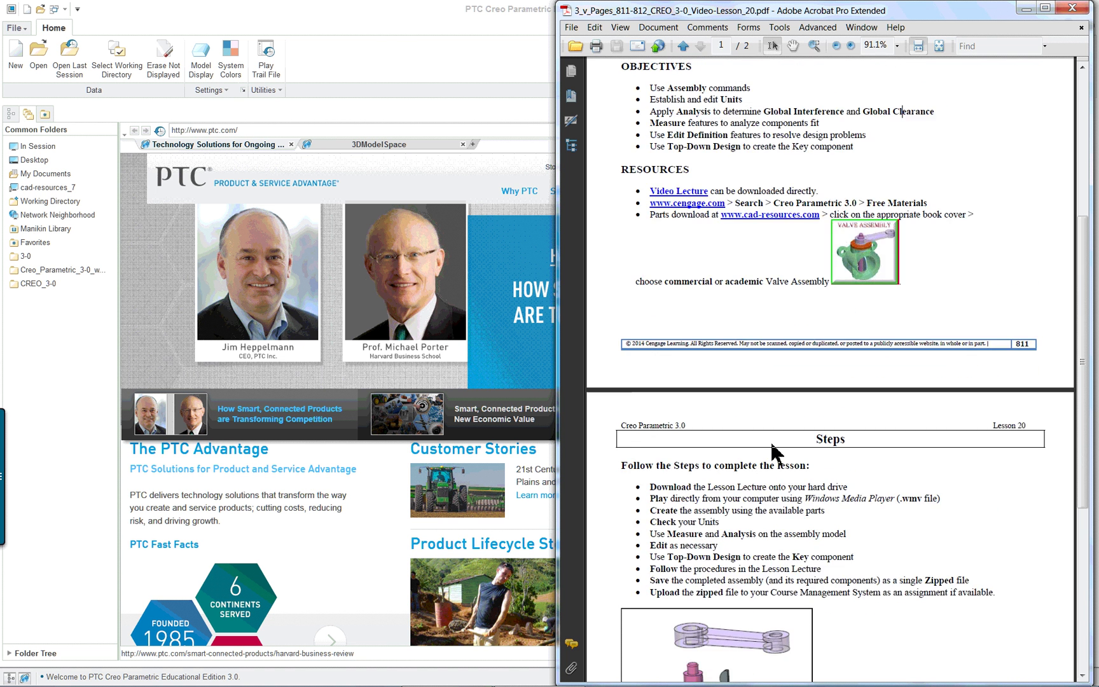
{"action": "left_click", "coordinate": [397, 41]}
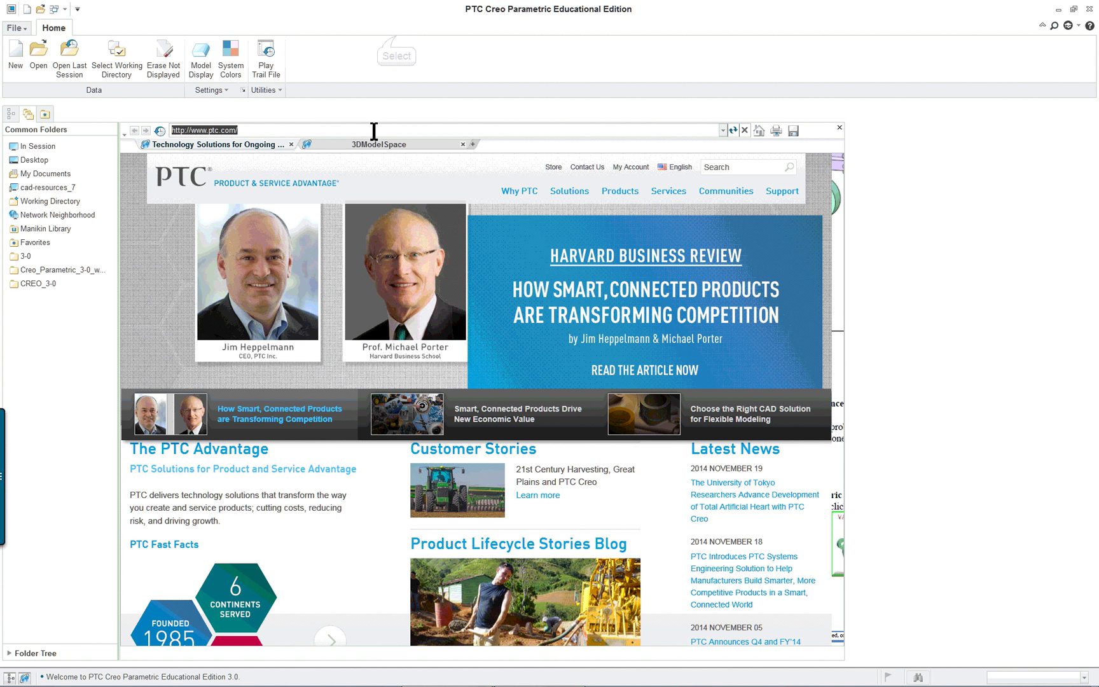
{"action": "left_click", "coordinate": [473, 145]}
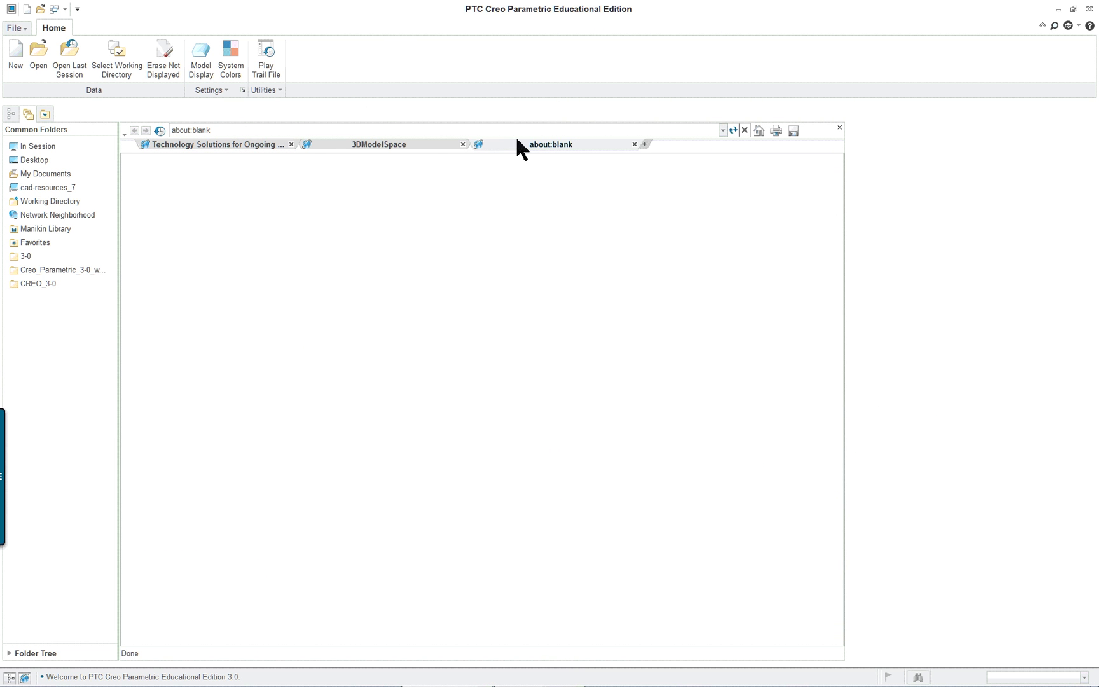
{"action": "left_click", "coordinate": [723, 131]}
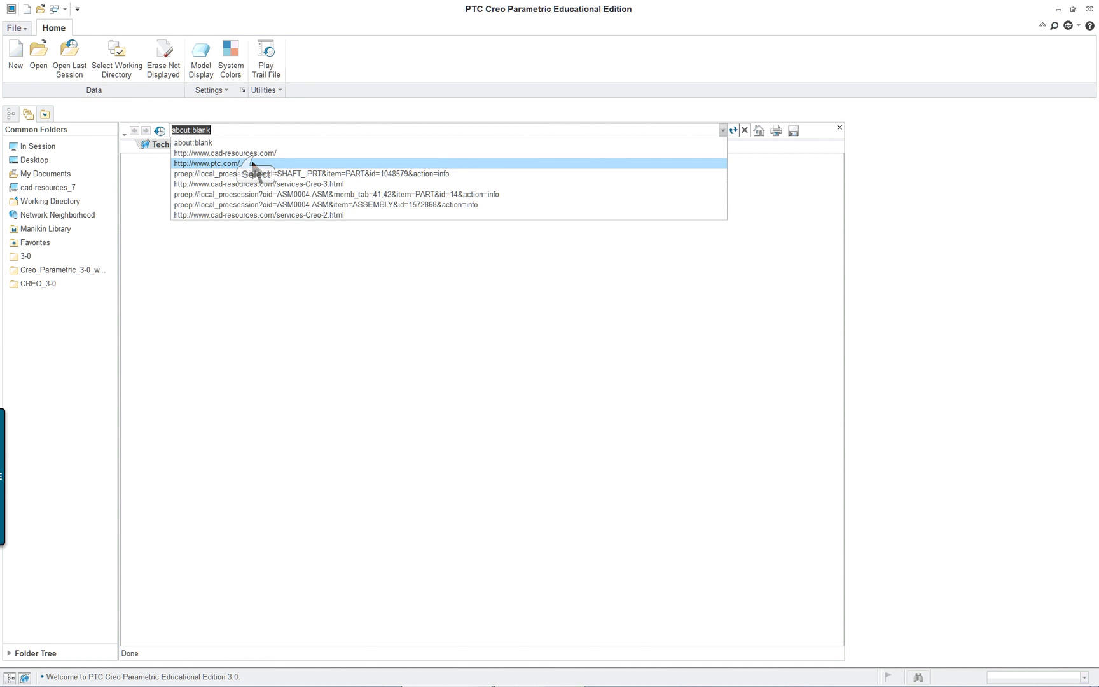
{"action": "left_click", "coordinate": [254, 154]}
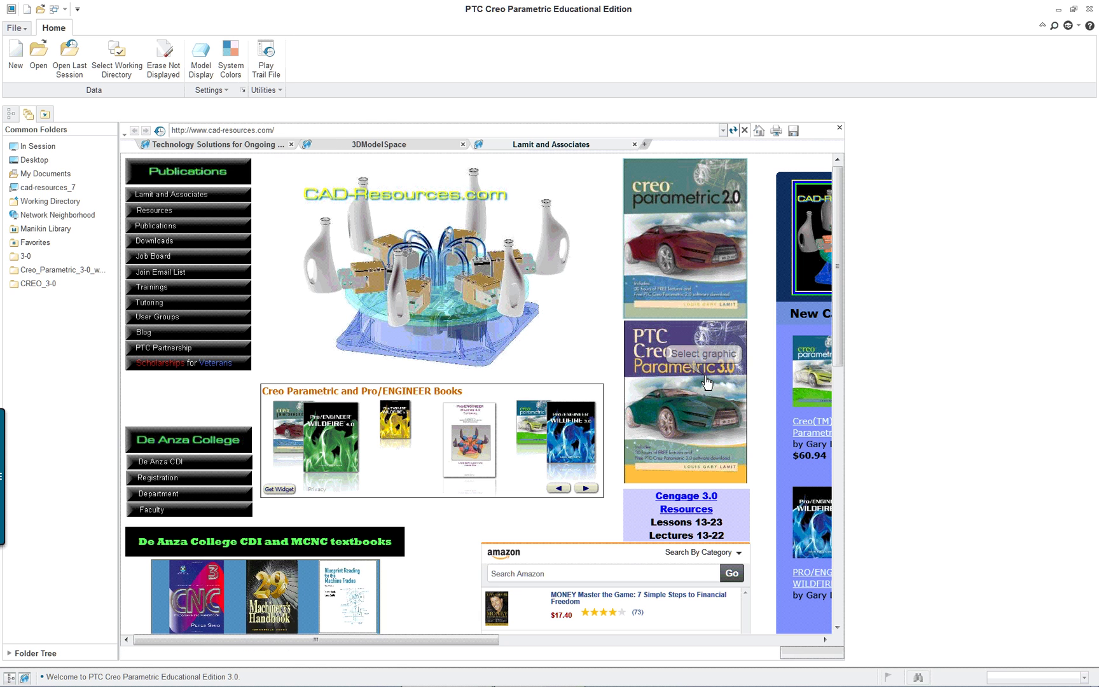
{"action": "left_click", "coordinate": [677, 376]}
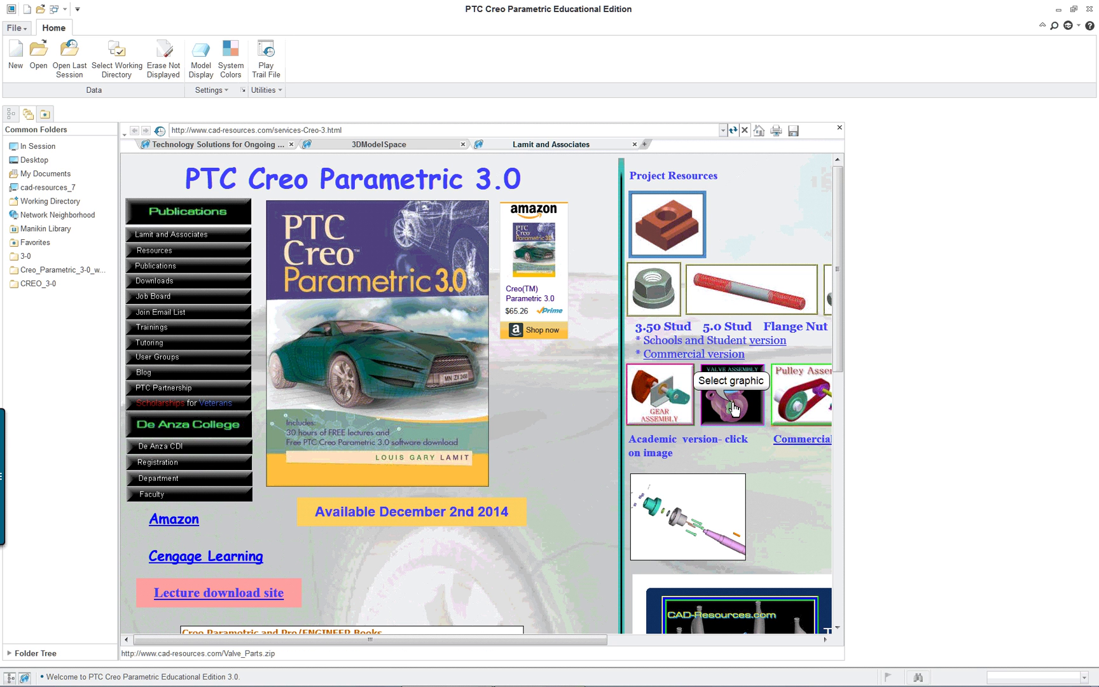
Download the academic Valve Assembly parts archive and extract its Valve_Parts folder to the Desktop, closing the extraction windows
{"action": "left_click", "coordinate": [735, 409]}
{"action": "left_click", "coordinate": [536, 364]}
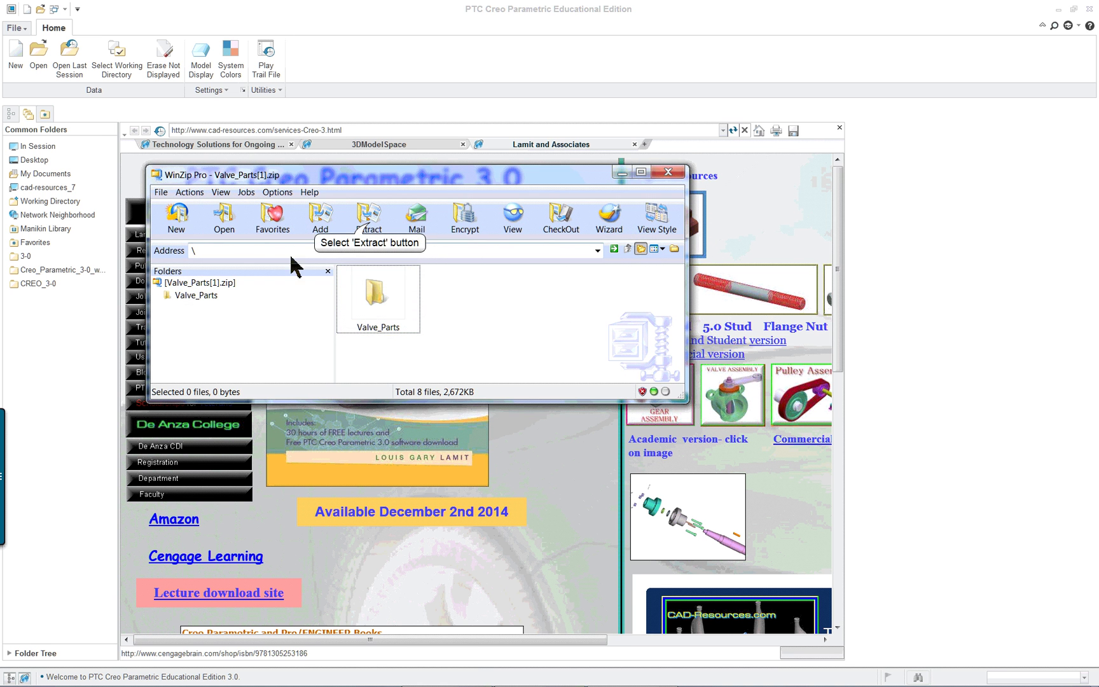
{"action": "left_click", "coordinate": [367, 215]}
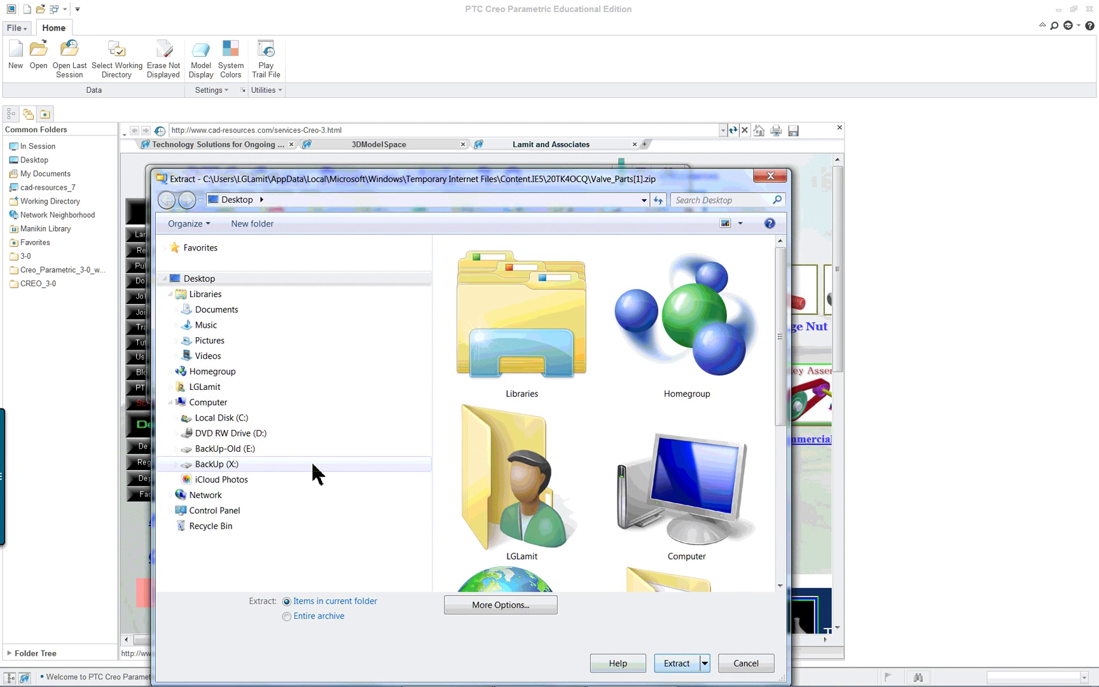
{"action": "left_click", "coordinate": [678, 665]}
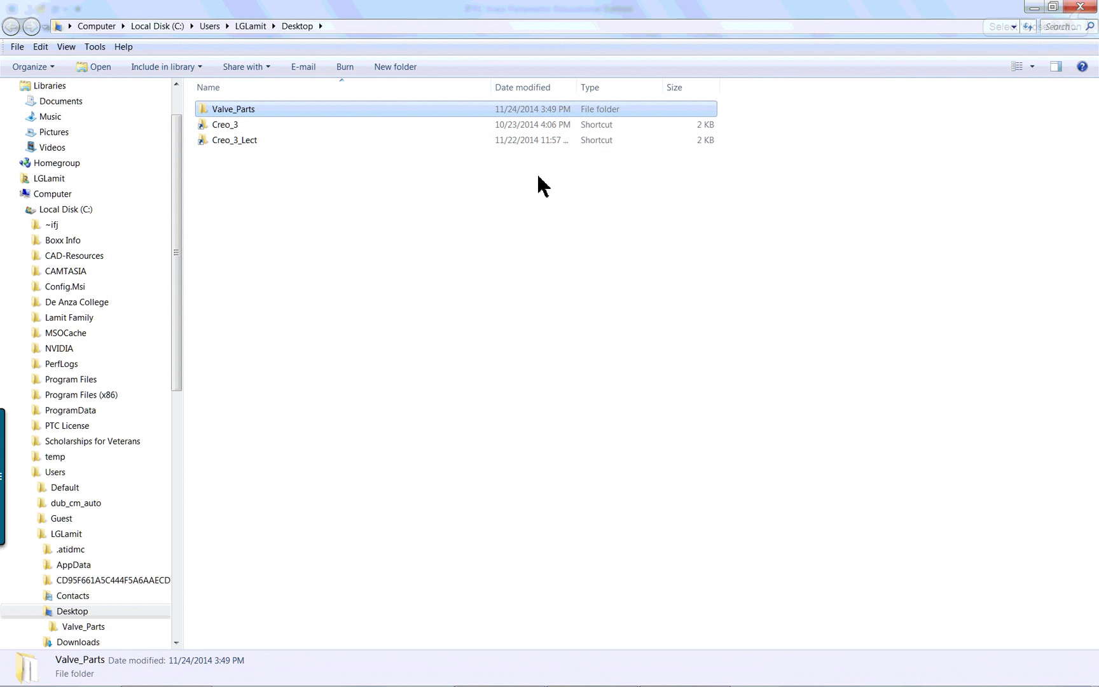
{"action": "left_click", "coordinate": [1080, 6]}
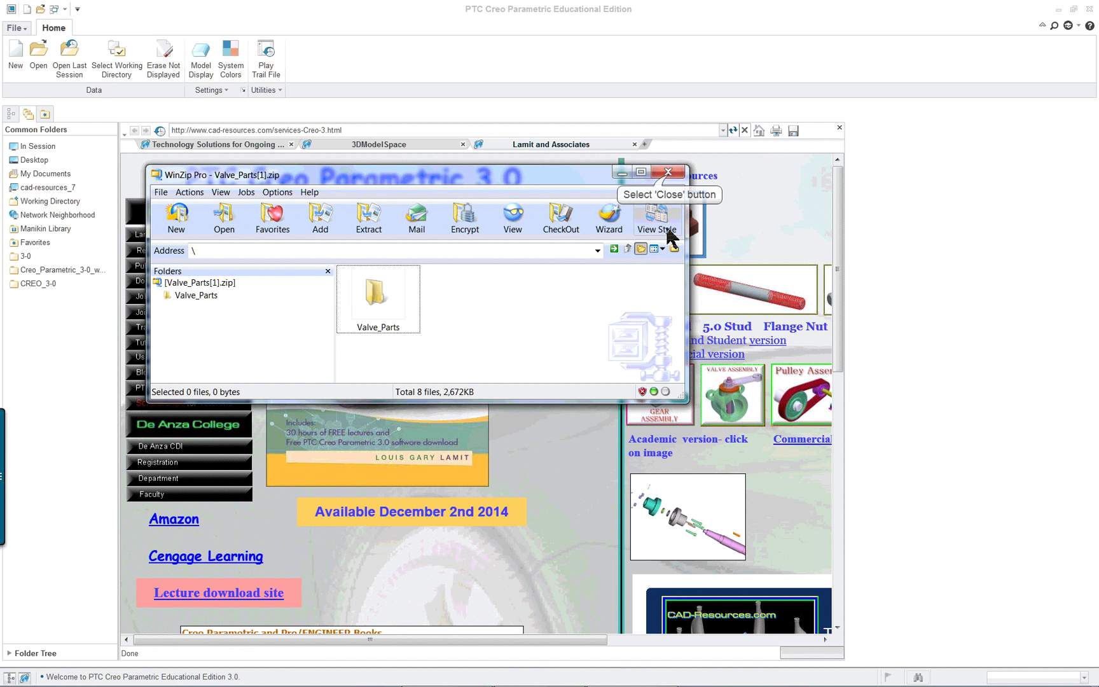
{"action": "left_click", "coordinate": [668, 171]}
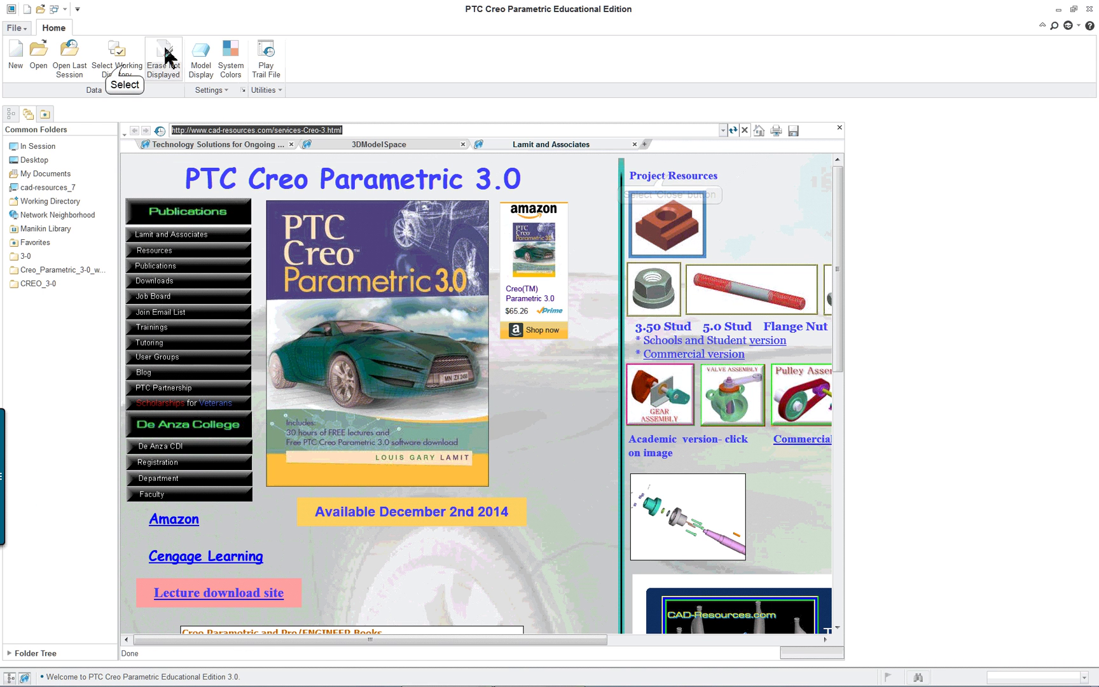
Set the Valve_Parts folder on the Desktop as the working directory
{"action": "left_click", "coordinate": [125, 68]}
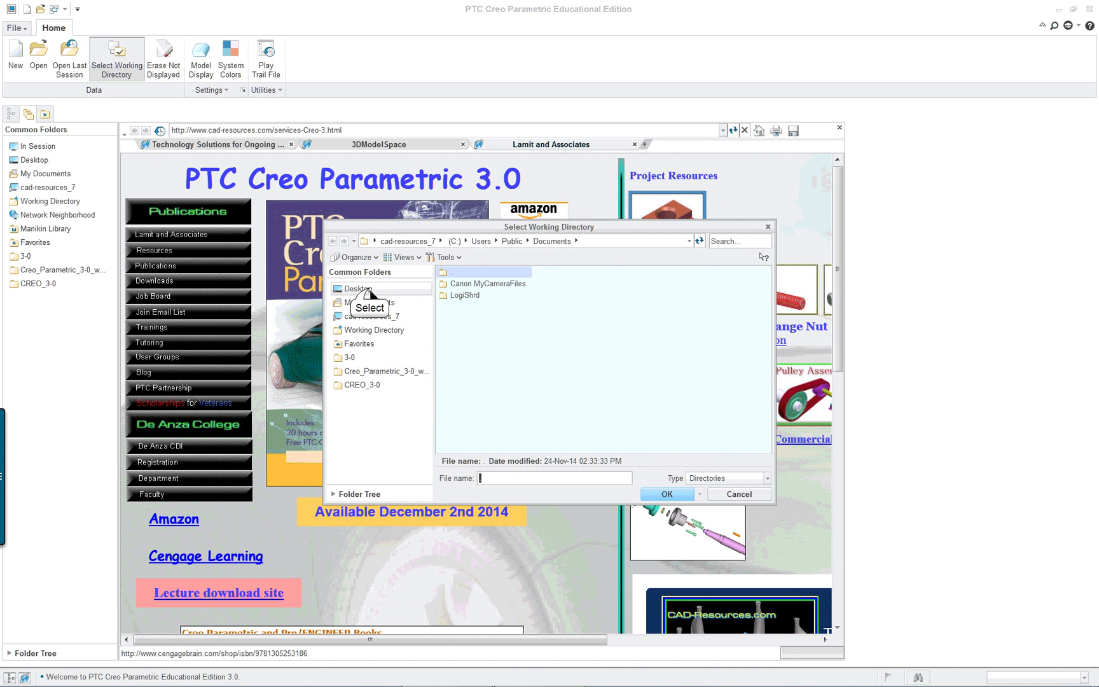
{"action": "left_click", "coordinate": [365, 289]}
{"action": "double_click", "coordinate": [471, 284]}
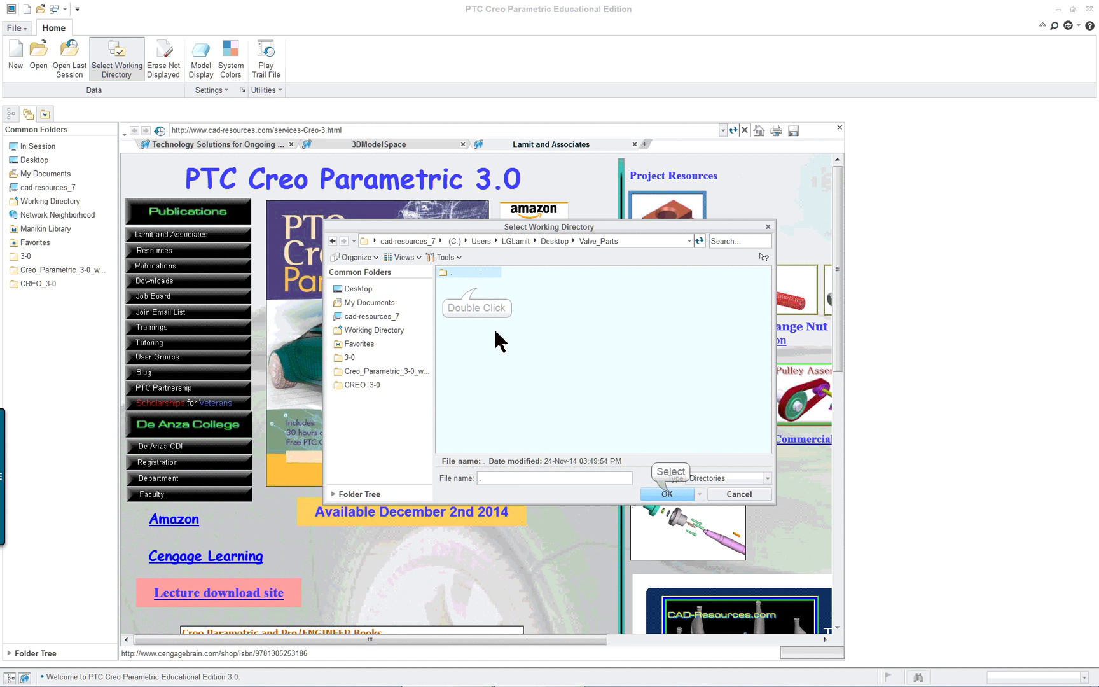
{"action": "left_click", "coordinate": [667, 494]}
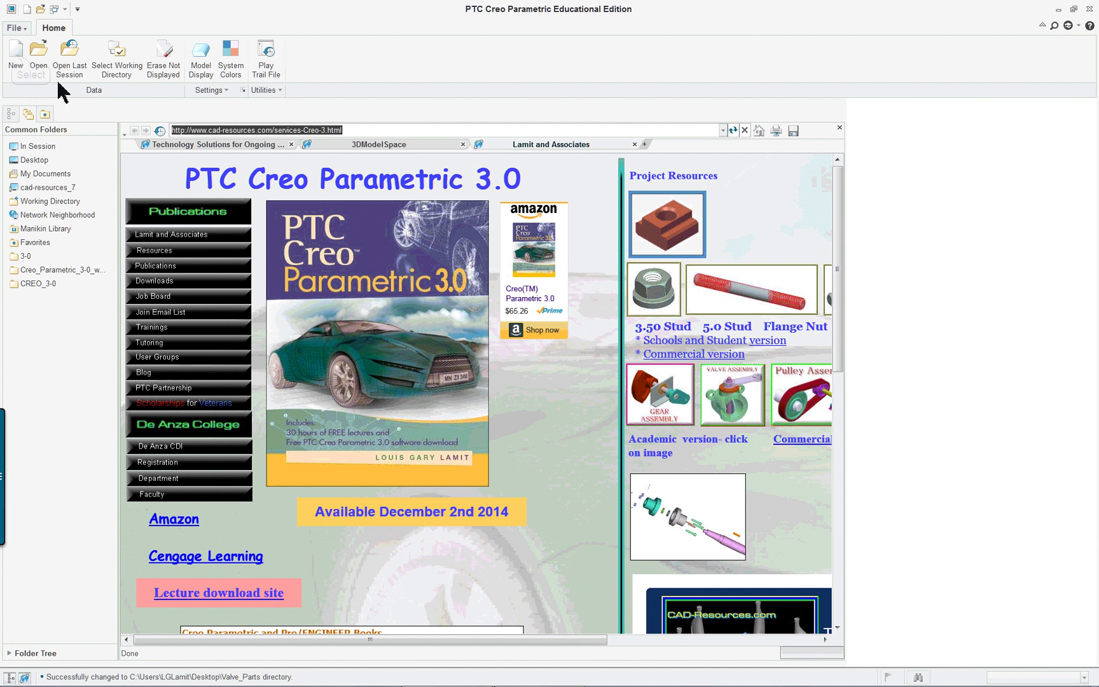
Create a new Design assembly named sub-valve using the default template
{"action": "left_click", "coordinate": [16, 57]}
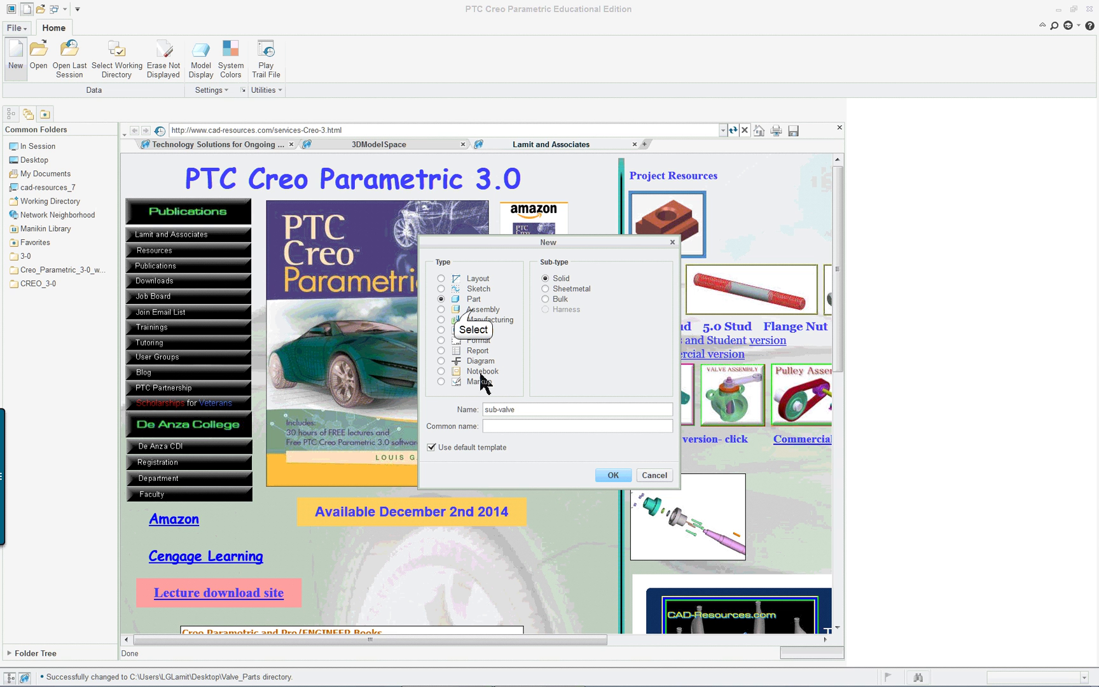
{"action": "left_click", "coordinate": [474, 310]}
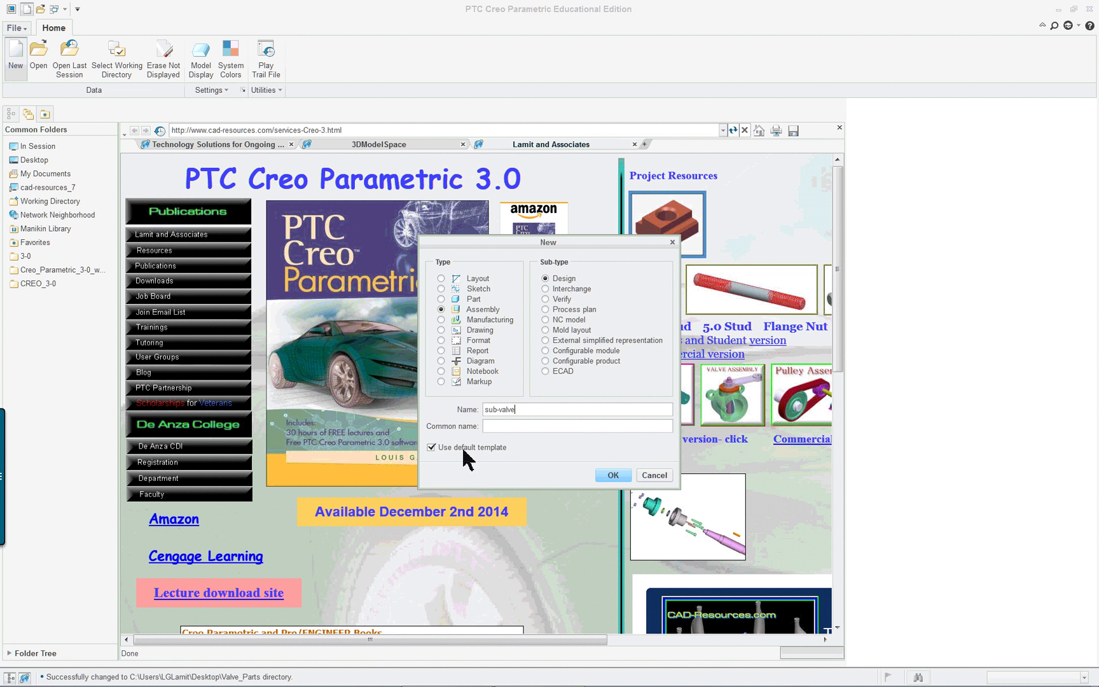
{"action": "left_click", "coordinate": [614, 476]}
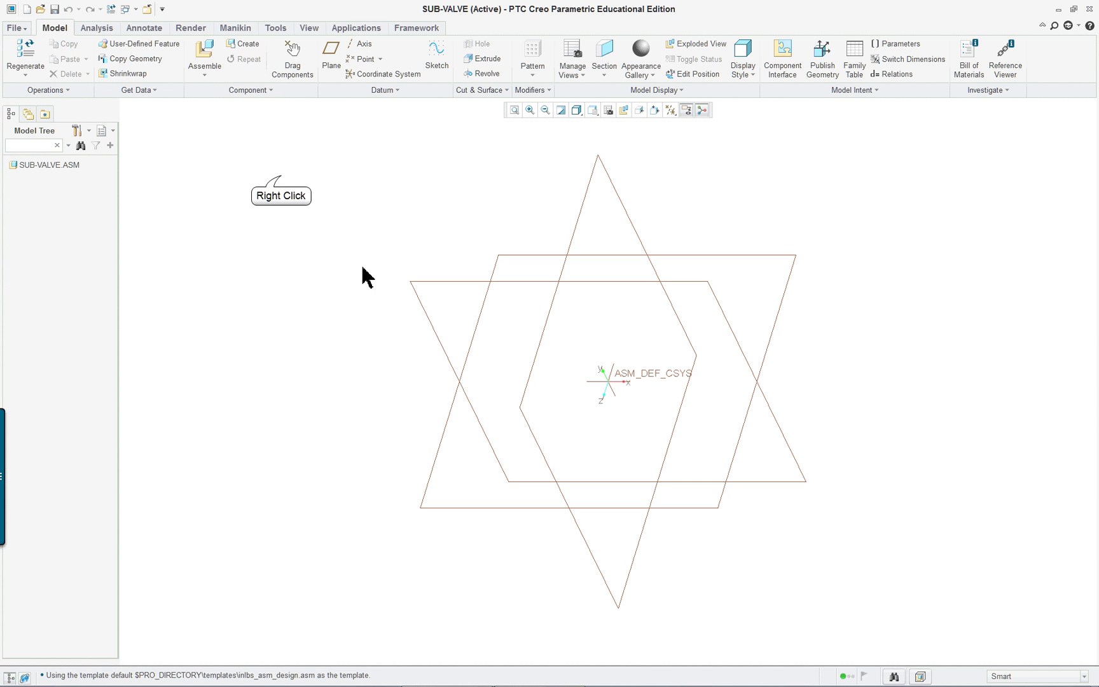
{"action": "right_click", "coordinate": [280, 176]}
{"action": "left_click", "coordinate": [239, 231]}
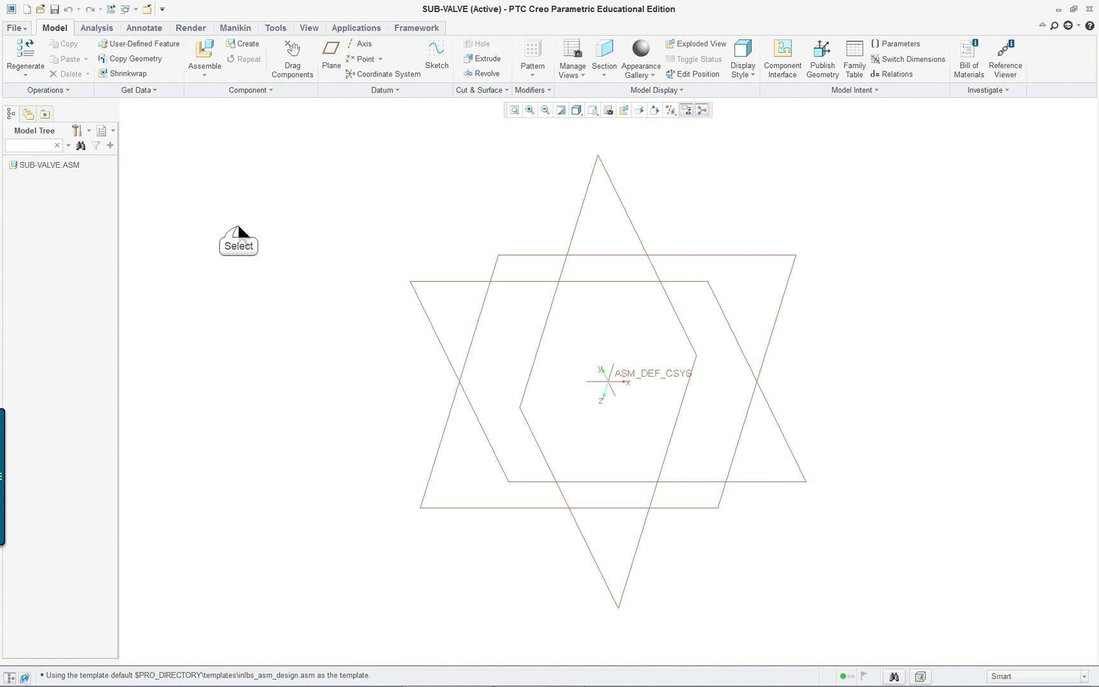
Bring shaft_71.prt into the assembly as a component, using an enlarged file preview to choose it
{"action": "left_click", "coordinate": [220, 77]}
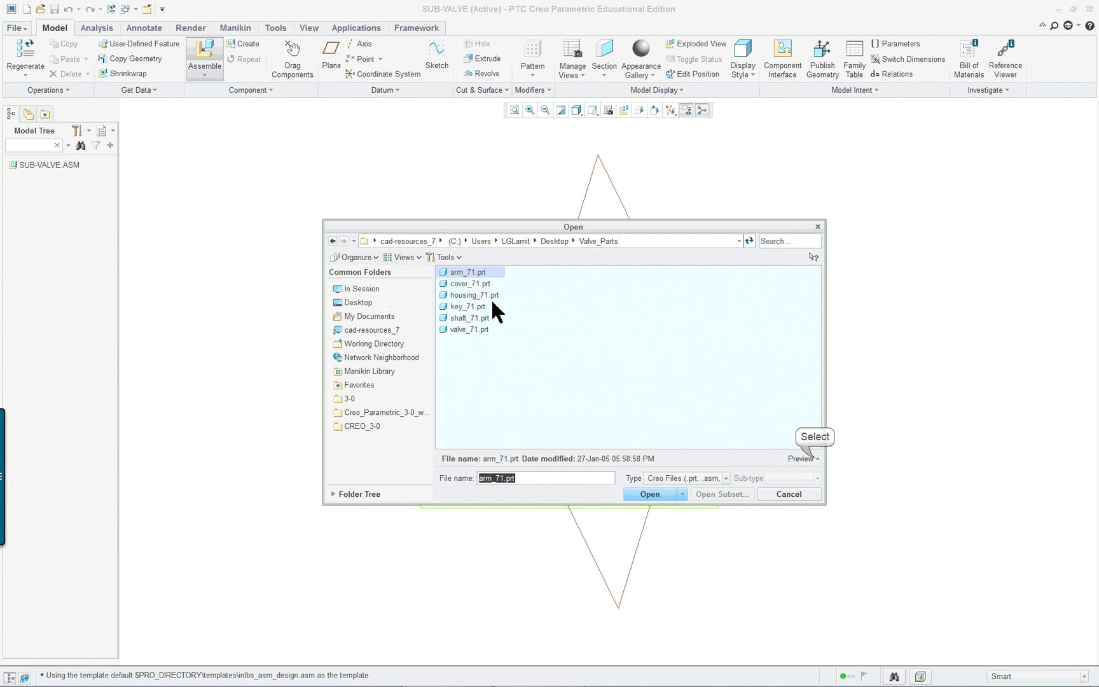
{"action": "left_click", "coordinate": [813, 459]}
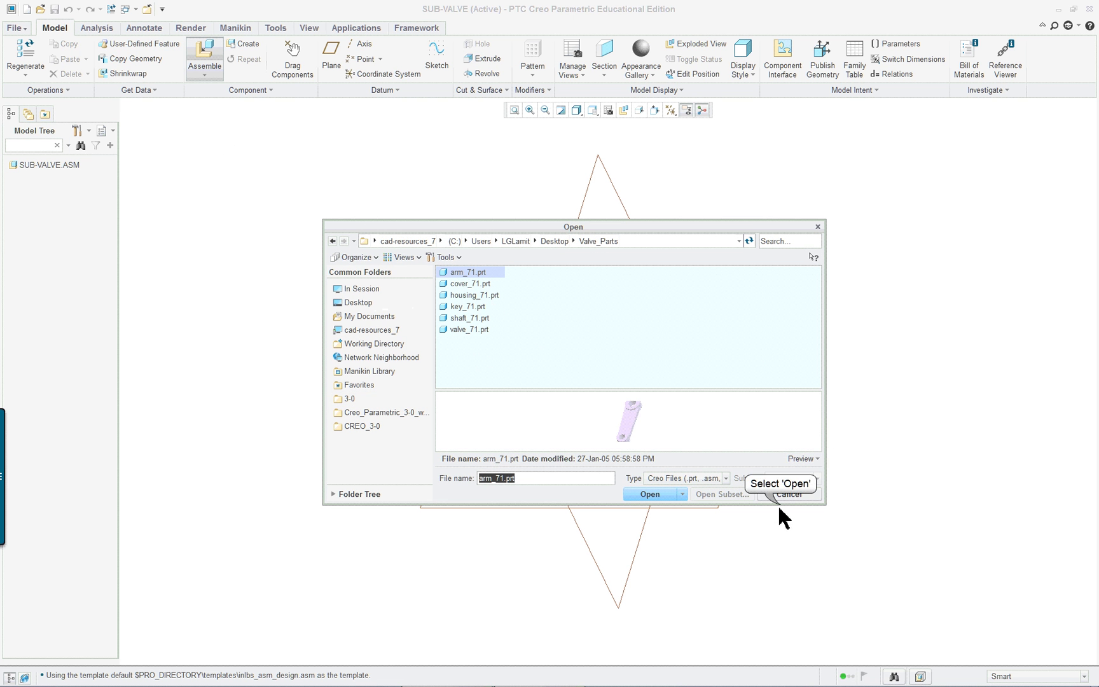
{"action": "left_click_drag", "start_coordinate": [782, 507], "coordinate": [778, 644]}
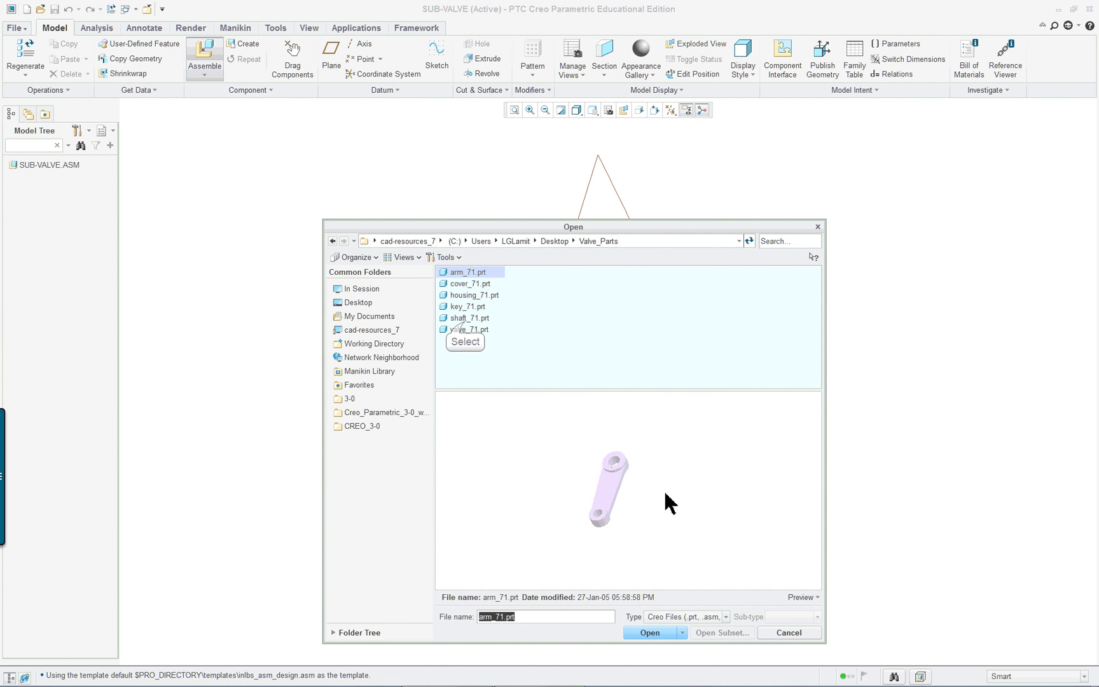
{"action": "left_click", "coordinate": [466, 320]}
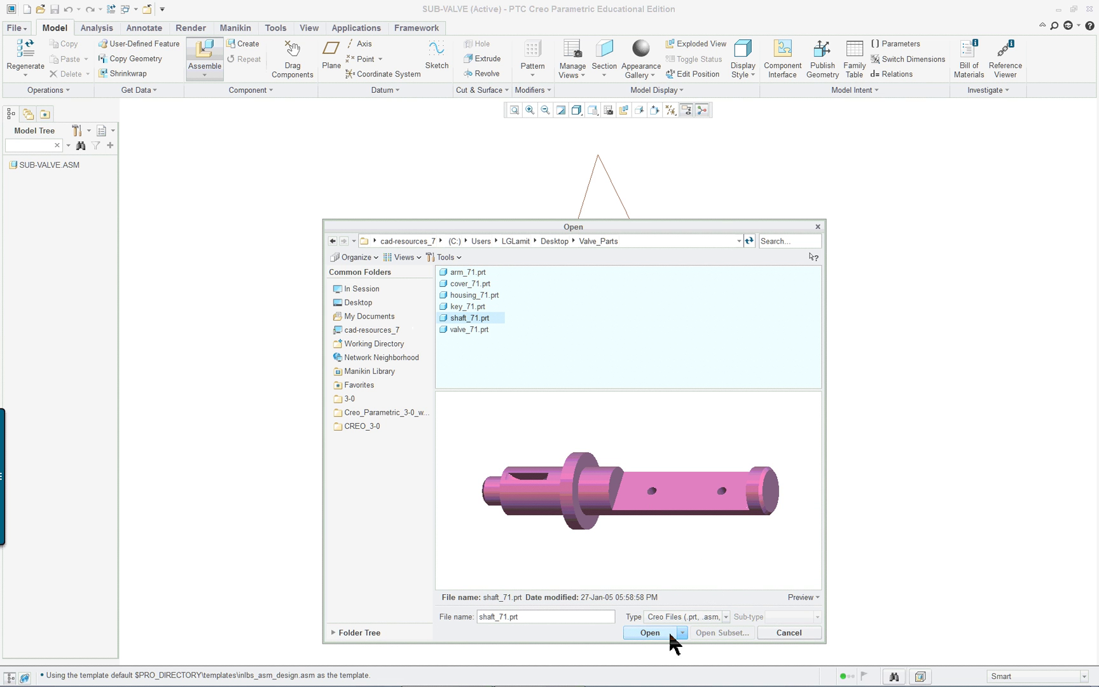
{"action": "left_click", "coordinate": [648, 633]}
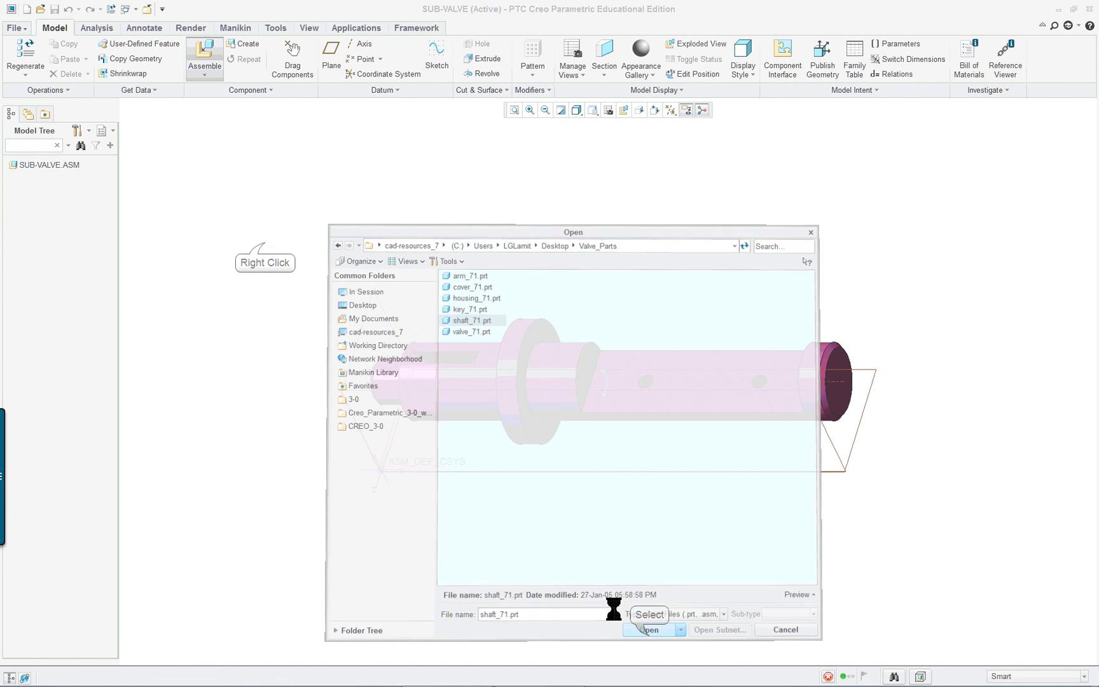
Place the shaft with a Default constraint and complete the component placement
{"action": "right_click", "coordinate": [266, 246]}
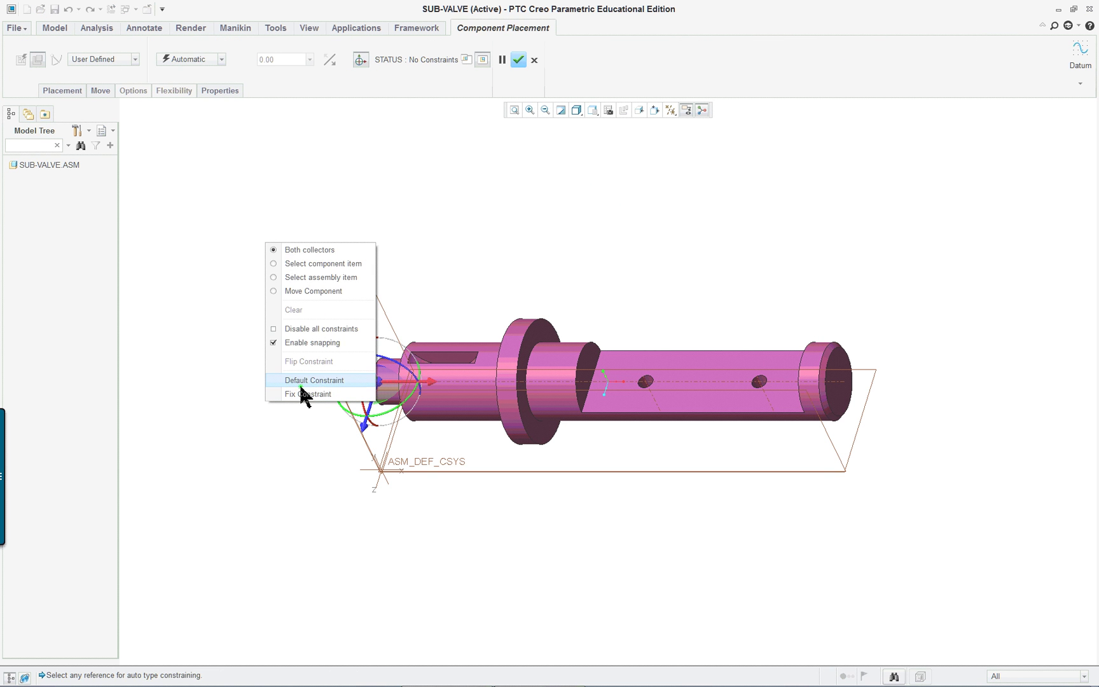
{"action": "left_click", "coordinate": [323, 379]}
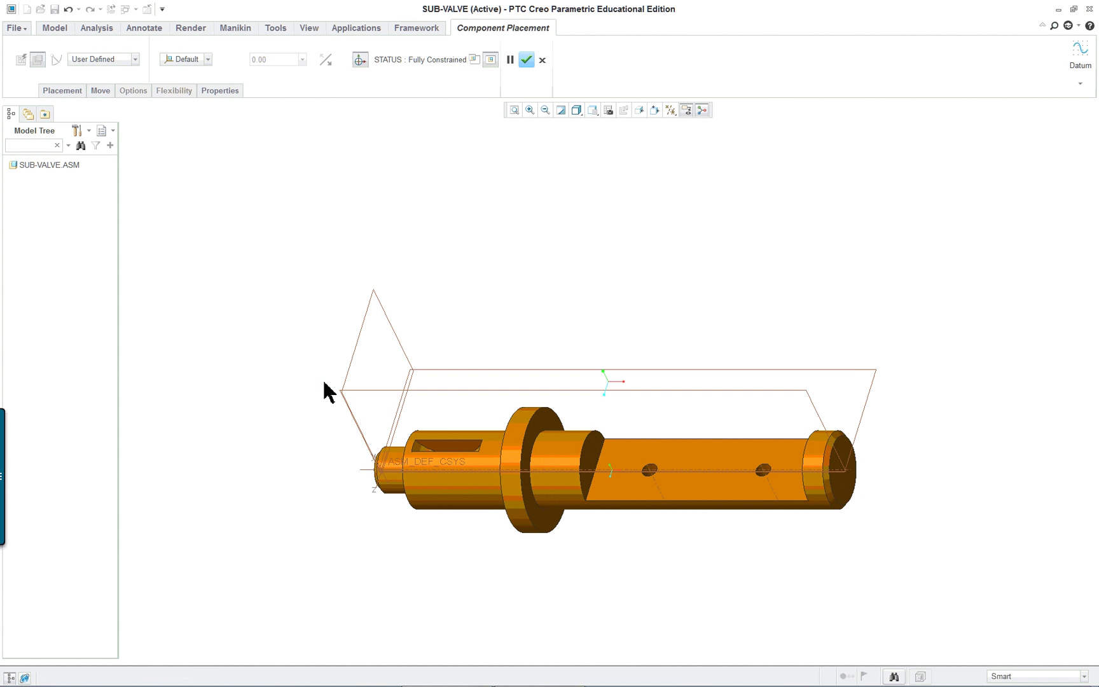
{"action": "middle_click", "coordinate": [295, 286]}
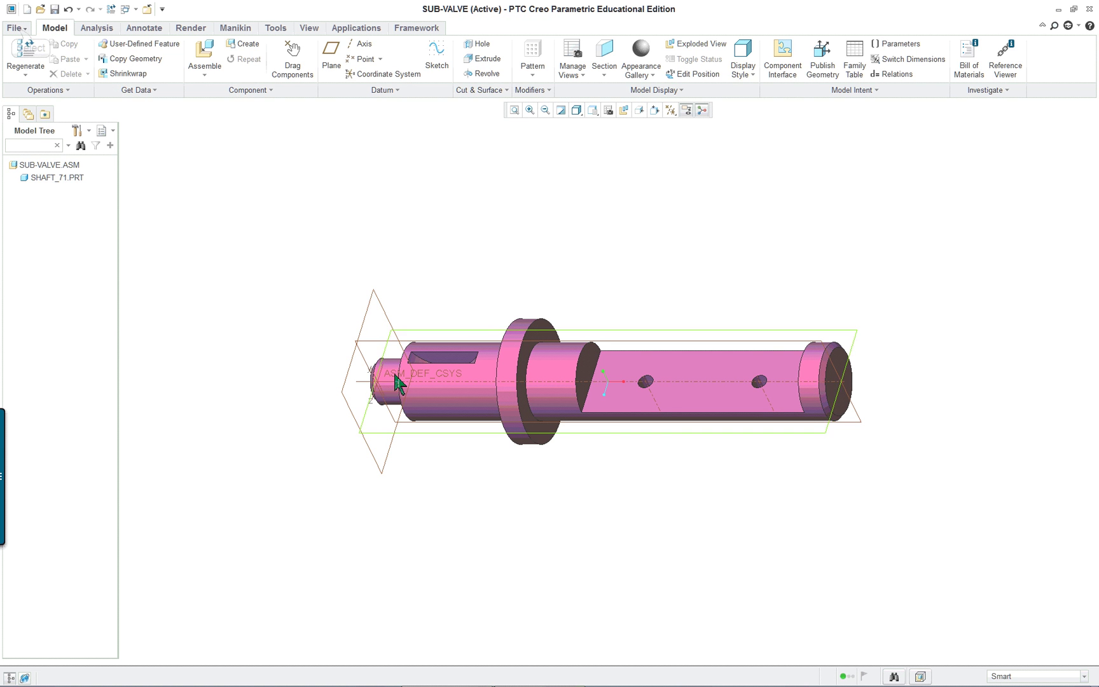
Set the default model orientation to Isometric for the current session without saving it to a configuration file
{"action": "left_click", "coordinate": [14, 28]}
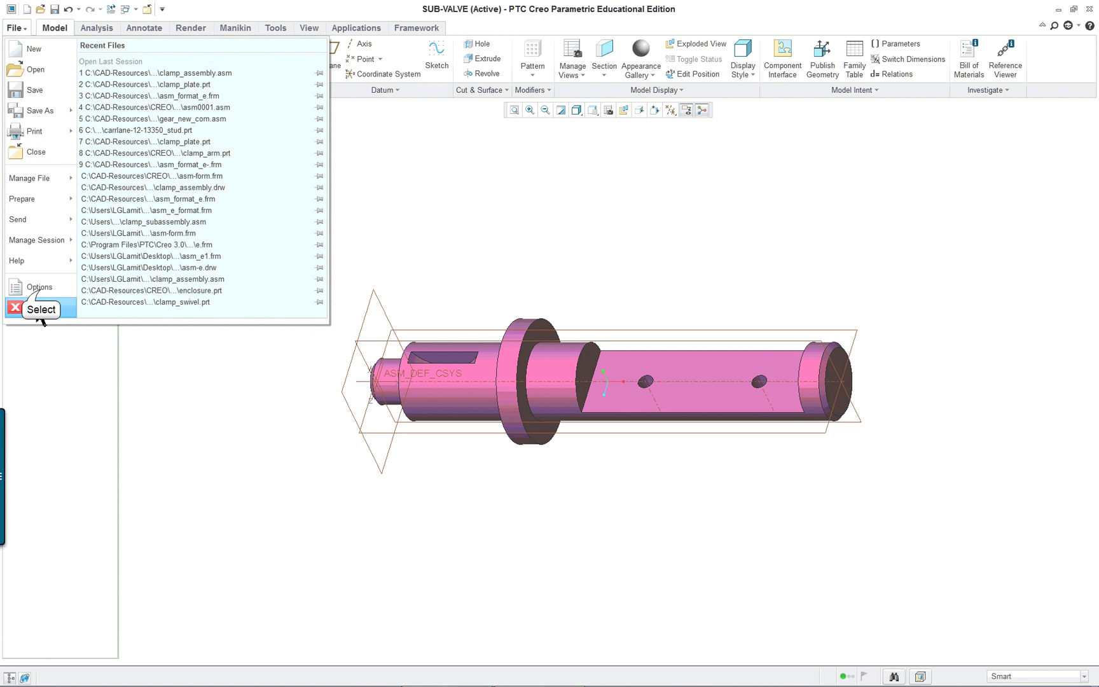
{"action": "left_click", "coordinate": [35, 288]}
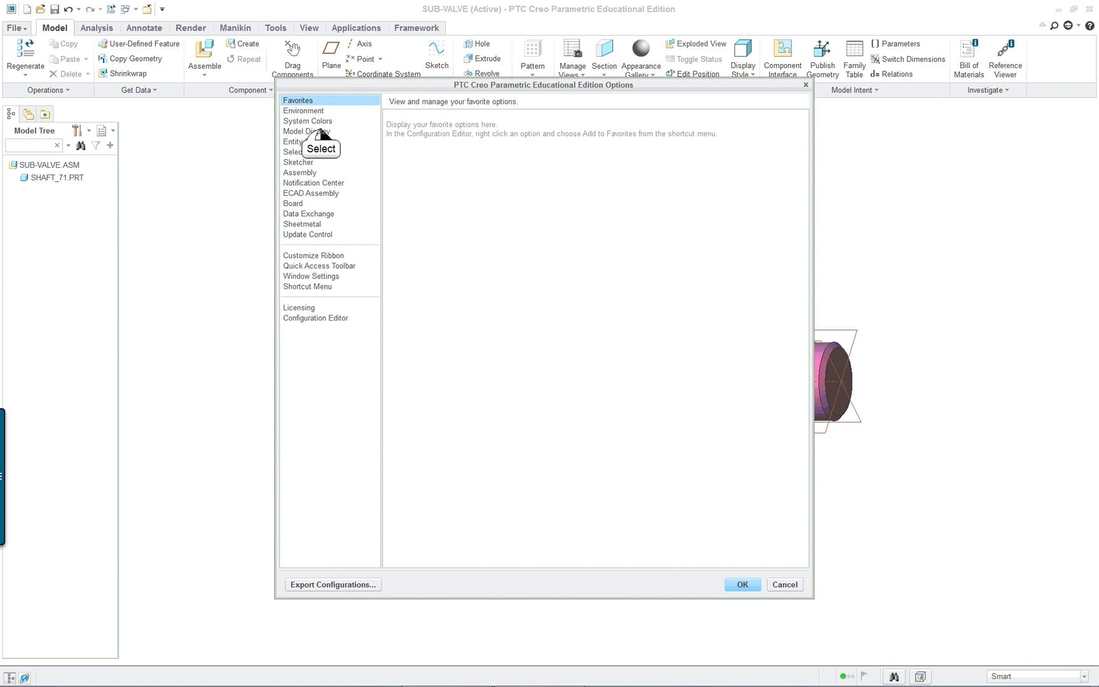
{"action": "left_click", "coordinate": [307, 131]}
{"action": "left_click", "coordinate": [515, 129]}
{"action": "left_click", "coordinate": [516, 144]}
{"action": "left_click", "coordinate": [743, 584]}
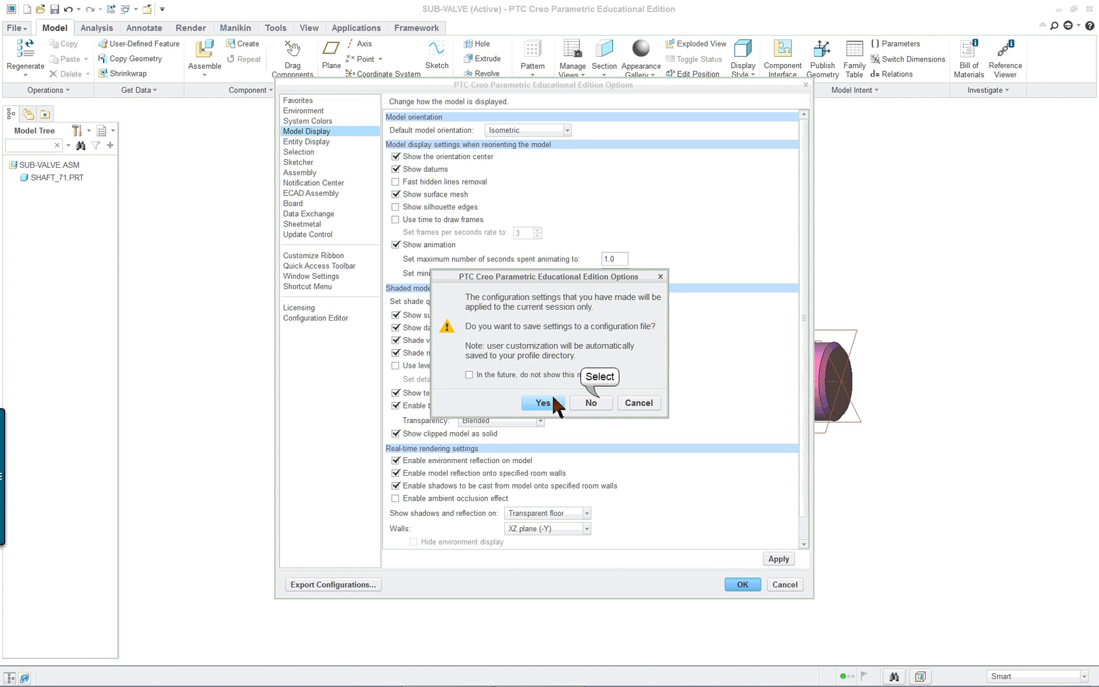
{"action": "left_click", "coordinate": [591, 406]}
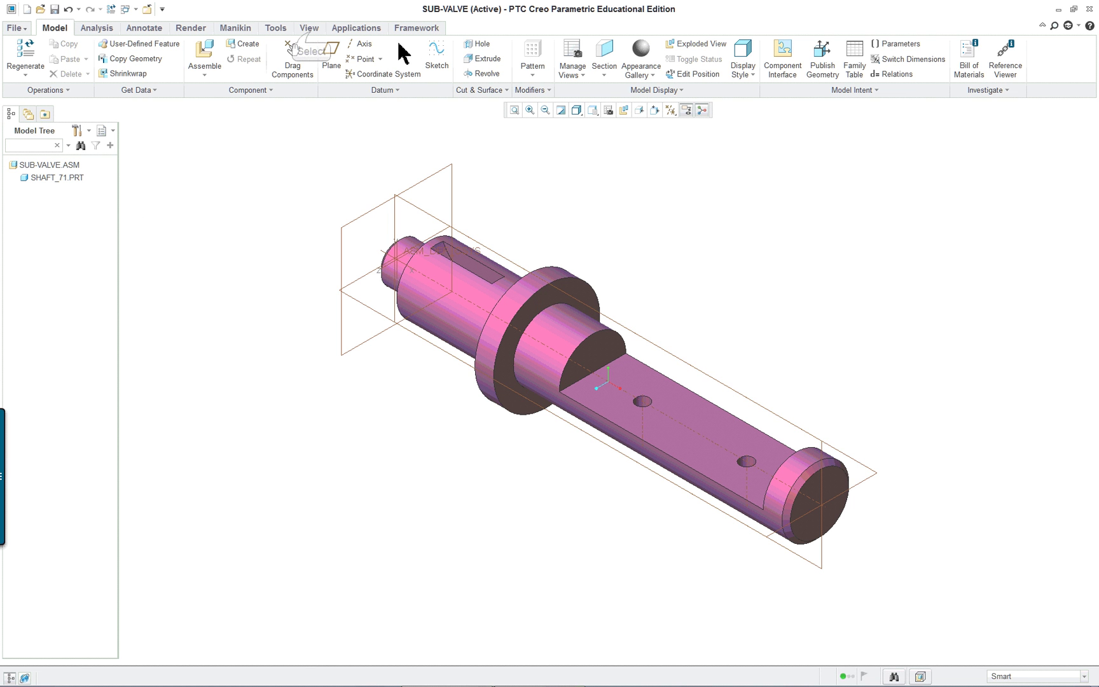
Turn on the display of datum name tags for the planes and axes in the graphics area
{"action": "left_click", "coordinate": [309, 28]}
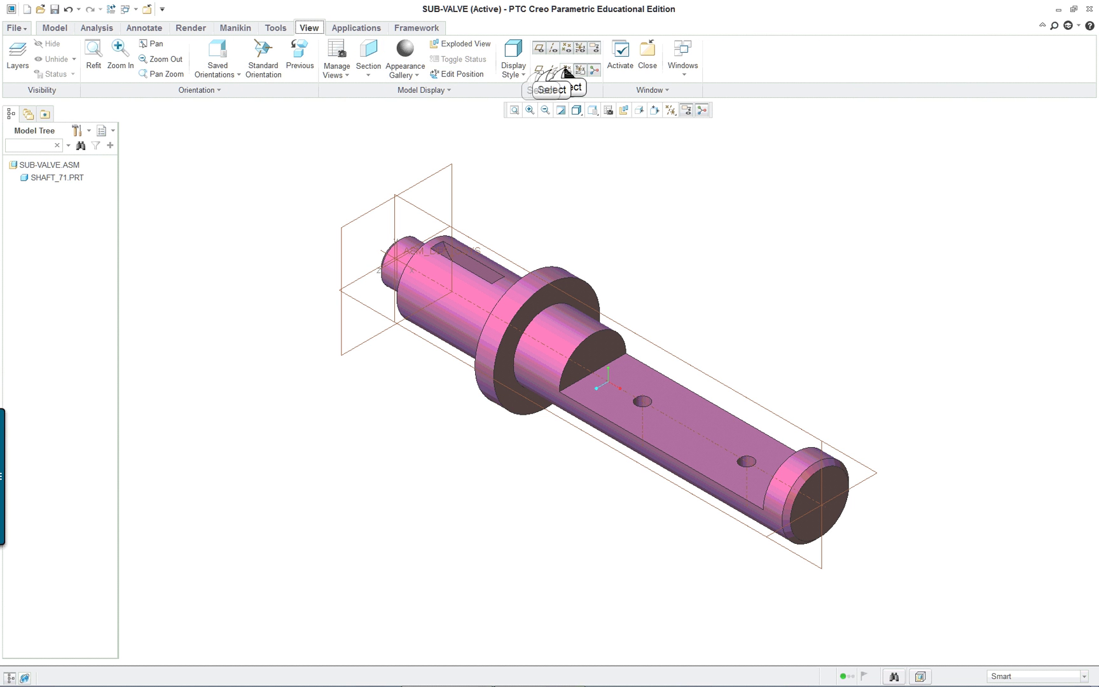
{"action": "left_click", "coordinate": [551, 70]}
{"action": "left_click", "coordinate": [539, 70]}
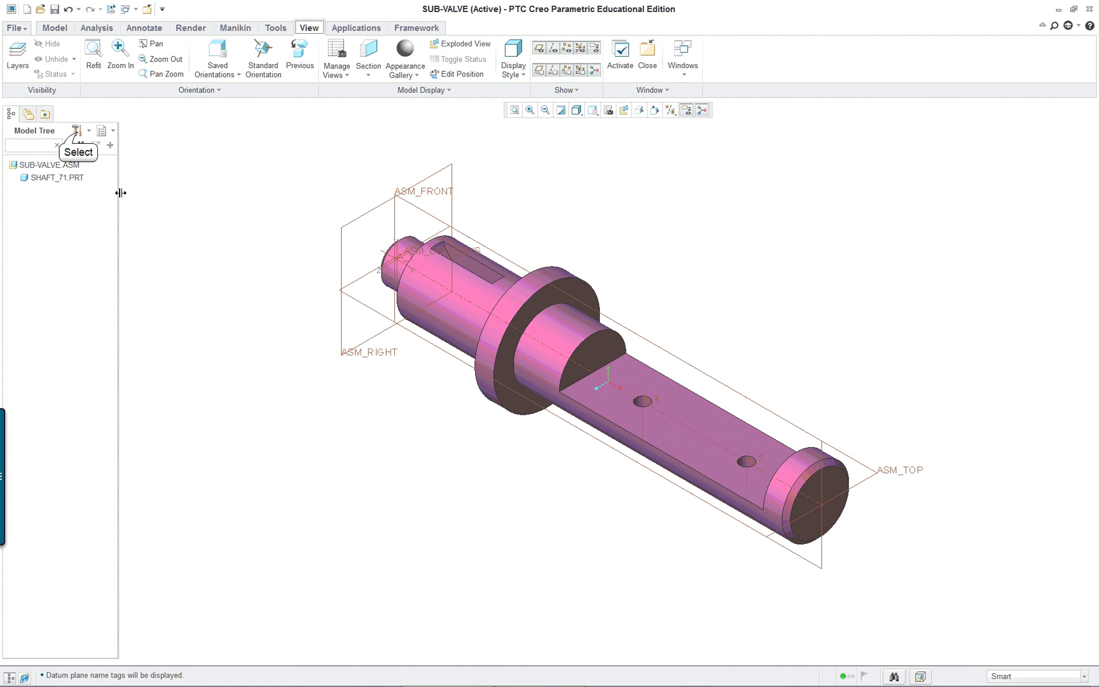
Enable all available display items in the model tree filters, including Features, Placement folder, Annotations, Suppressed objects, Envelope components and Copied references
{"action": "left_click", "coordinate": [76, 131]}
{"action": "left_click", "coordinate": [105, 147]}
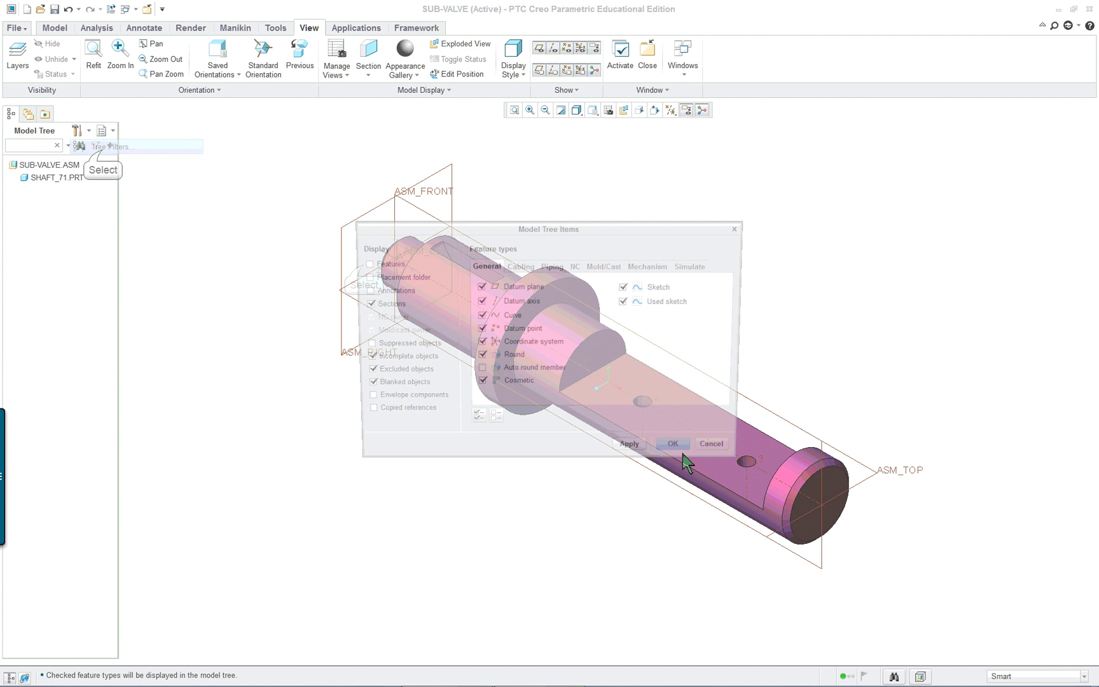
{"action": "left_click", "coordinate": [363, 276]}
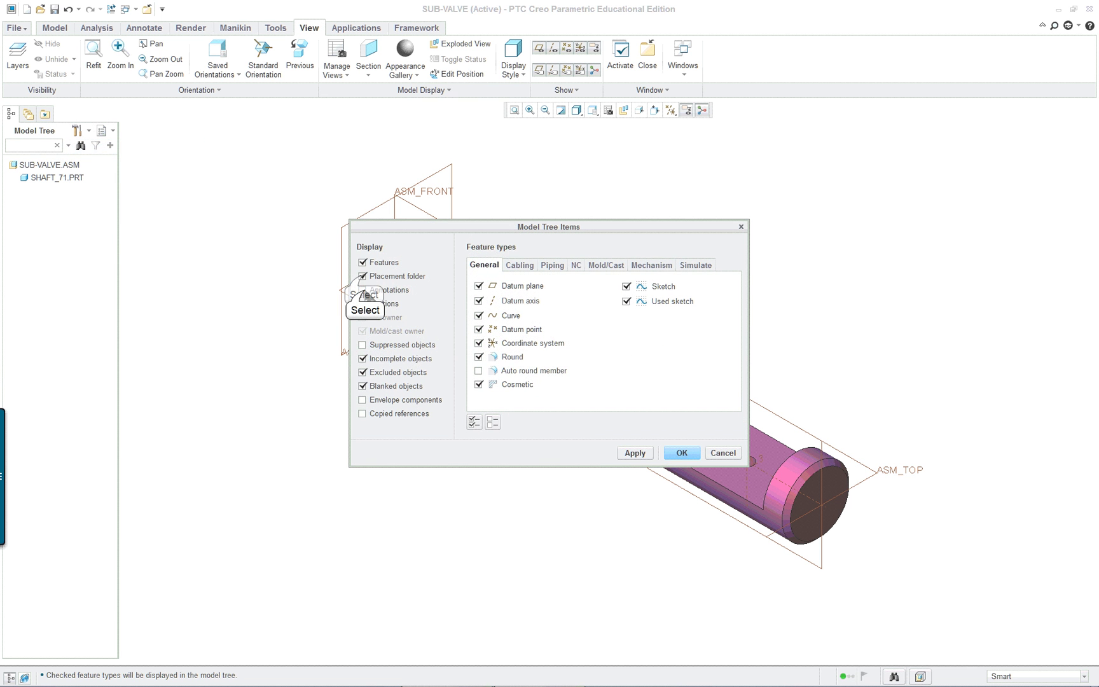
{"action": "left_click", "coordinate": [362, 289]}
{"action": "left_click", "coordinate": [363, 304]}
{"action": "left_click", "coordinate": [362, 345]}
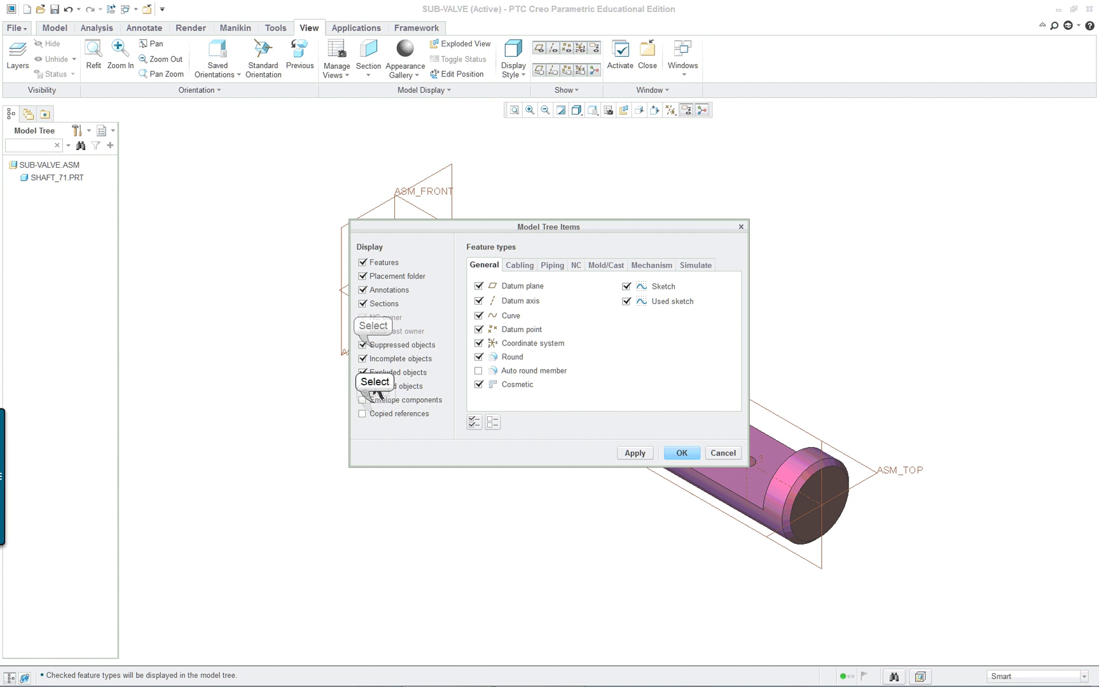
{"action": "left_click", "coordinate": [375, 413]}
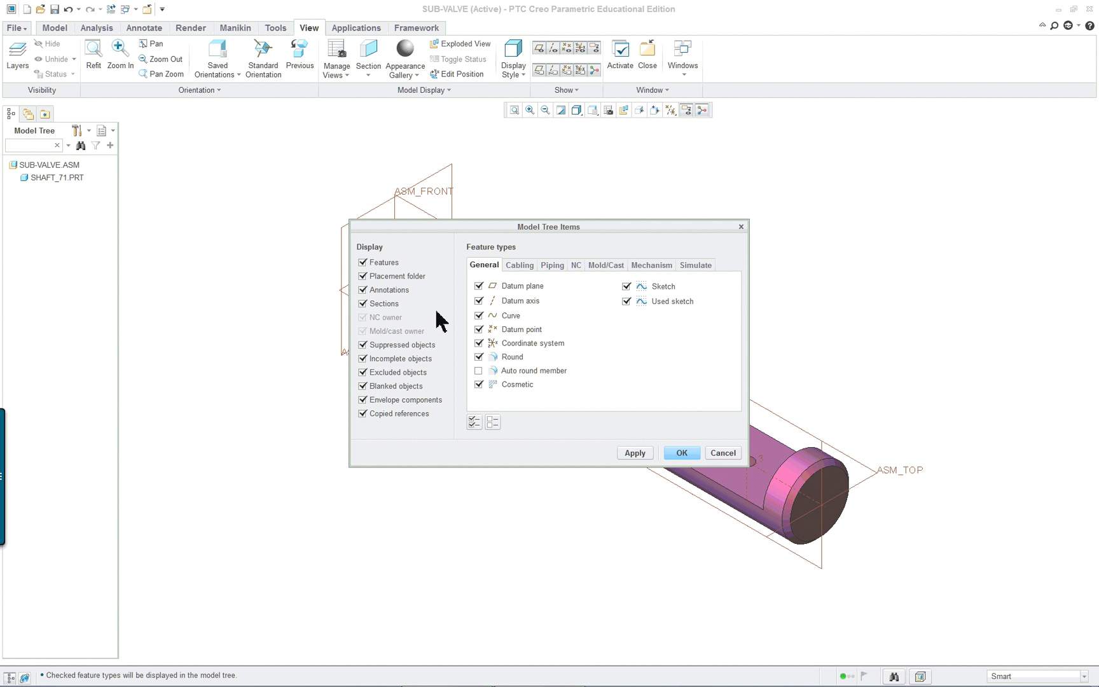
Include Auto round member among the general feature types and apply the model tree filter settings
{"action": "left_click", "coordinate": [502, 373]}
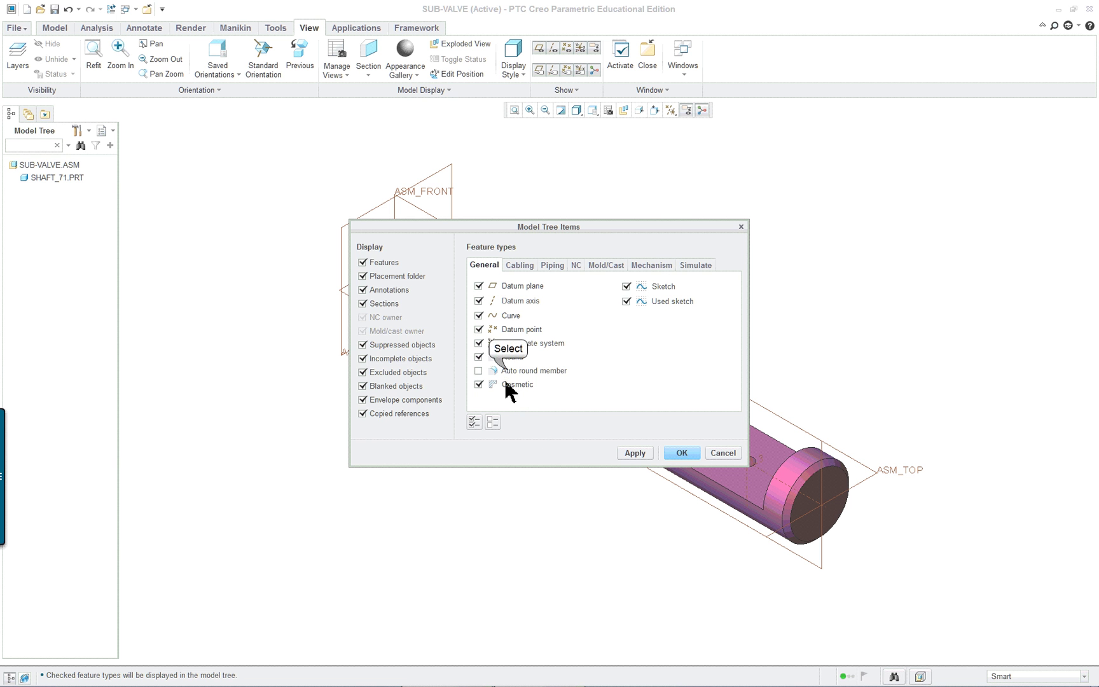
{"action": "left_click", "coordinate": [641, 453]}
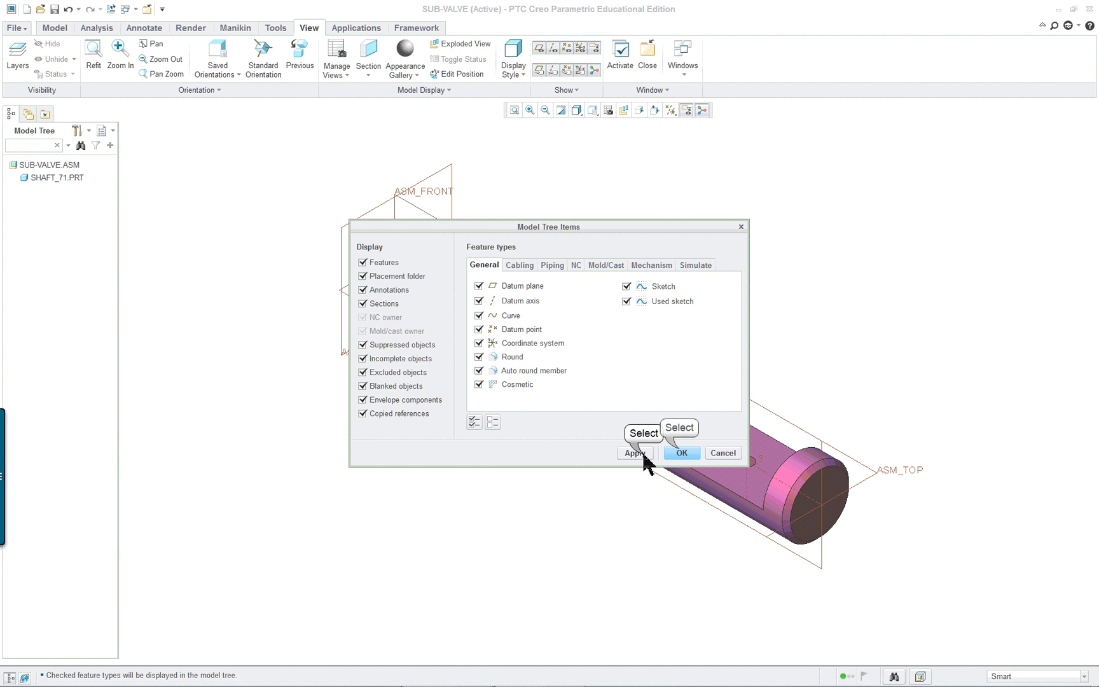
{"action": "left_click", "coordinate": [646, 453]}
{"action": "left_click", "coordinate": [681, 453]}
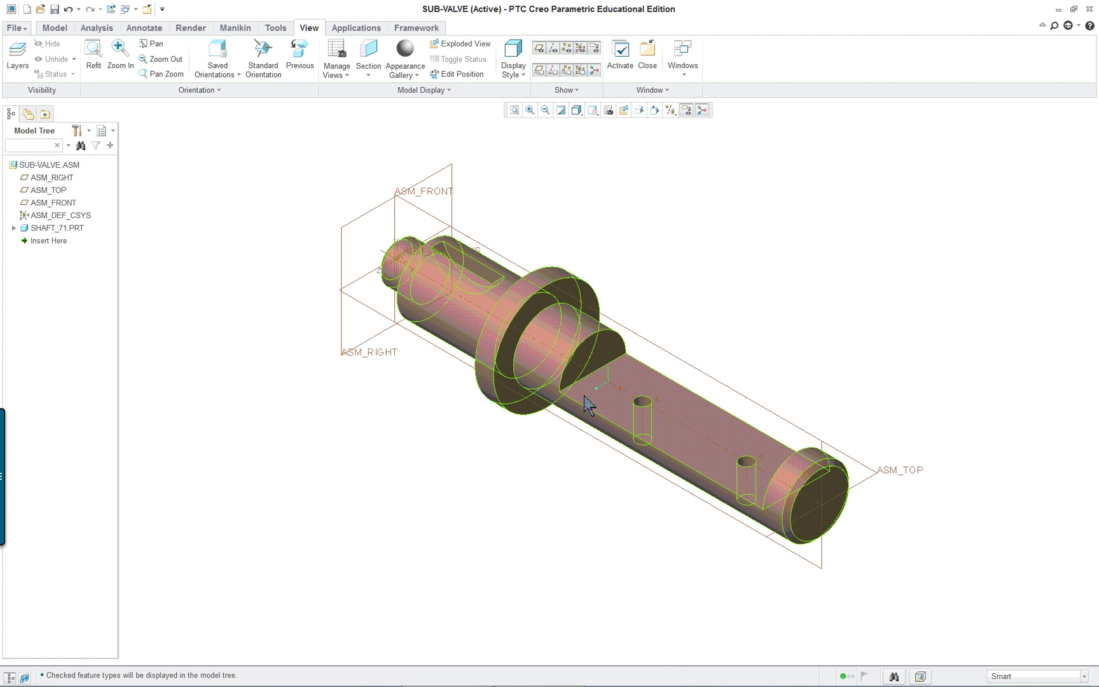
Switch to the Lesson 20 PDF, review its steps and exploded valve assembly figure, and return to the Creo assembly
{"action": "key", "text": "alt+Tab"}
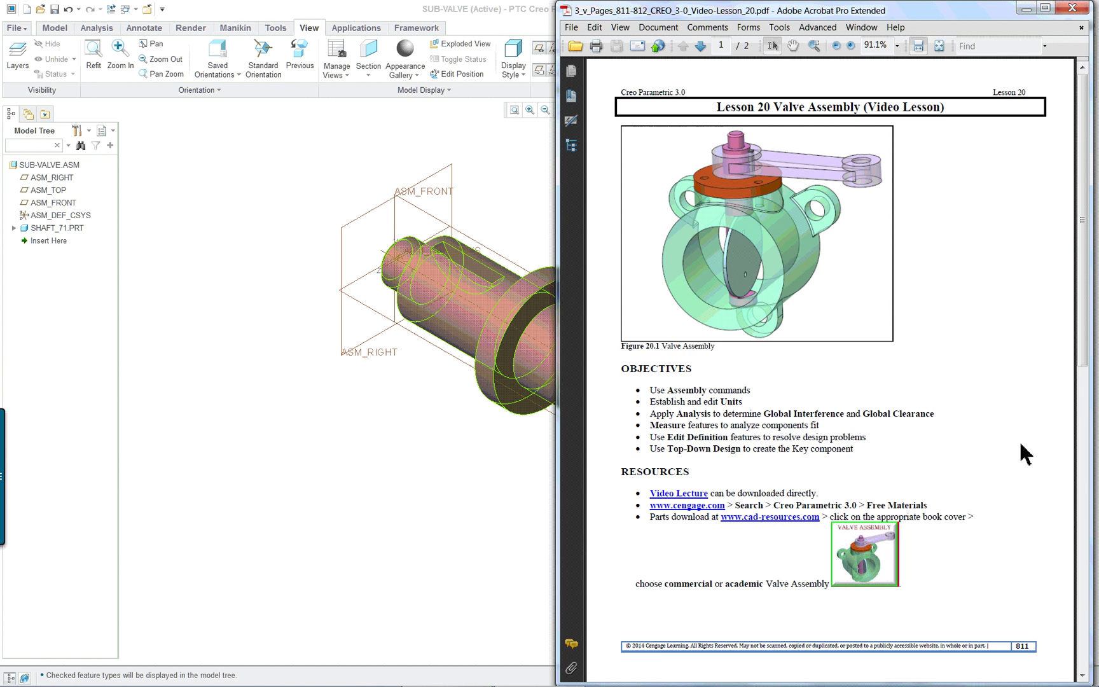
{"action": "scroll", "coordinate": [813, 389], "scroll_direction": "down", "scroll_amount": 2}
{"action": "scroll", "coordinate": [801, 390], "scroll_direction": "down", "scroll_amount": 8}
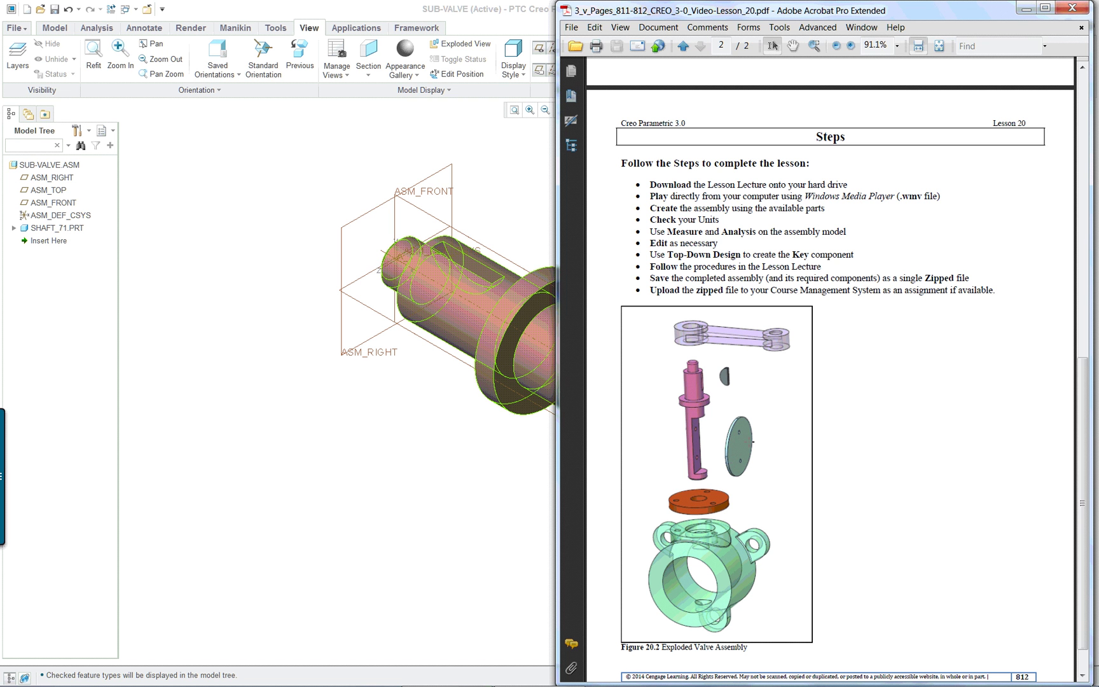
{"action": "left_click", "coordinate": [427, 435]}
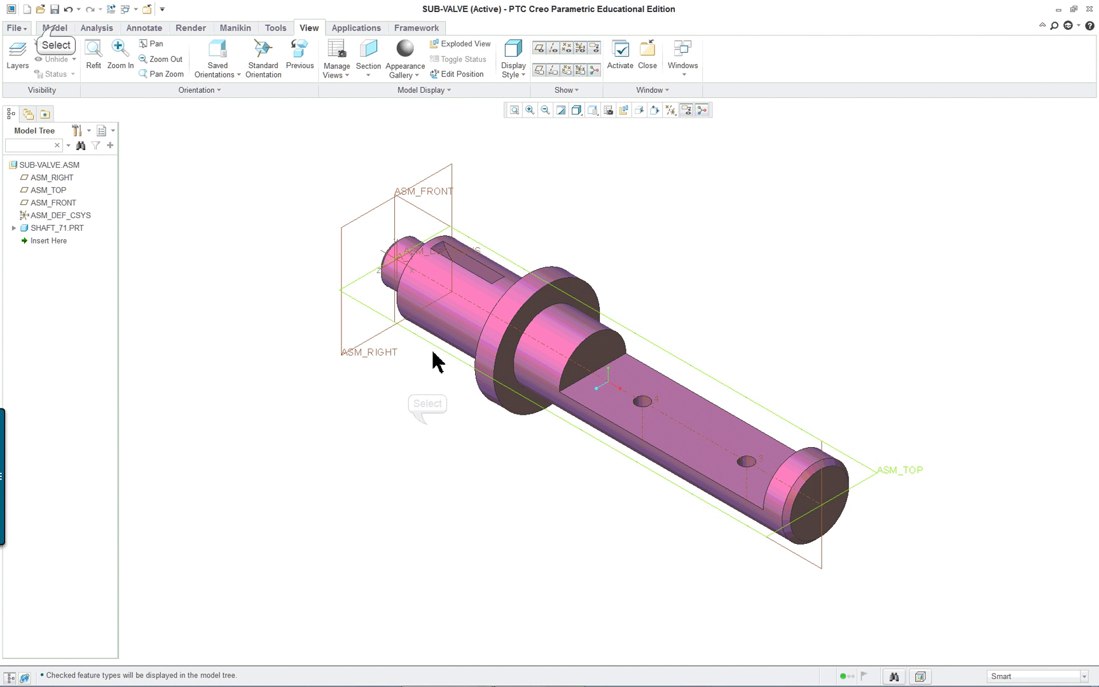
Bring valve_71.prt into the sub-valve assembly as a component
{"action": "left_click", "coordinate": [56, 28]}
{"action": "left_click", "coordinate": [205, 59]}
{"action": "left_click", "coordinate": [471, 329]}
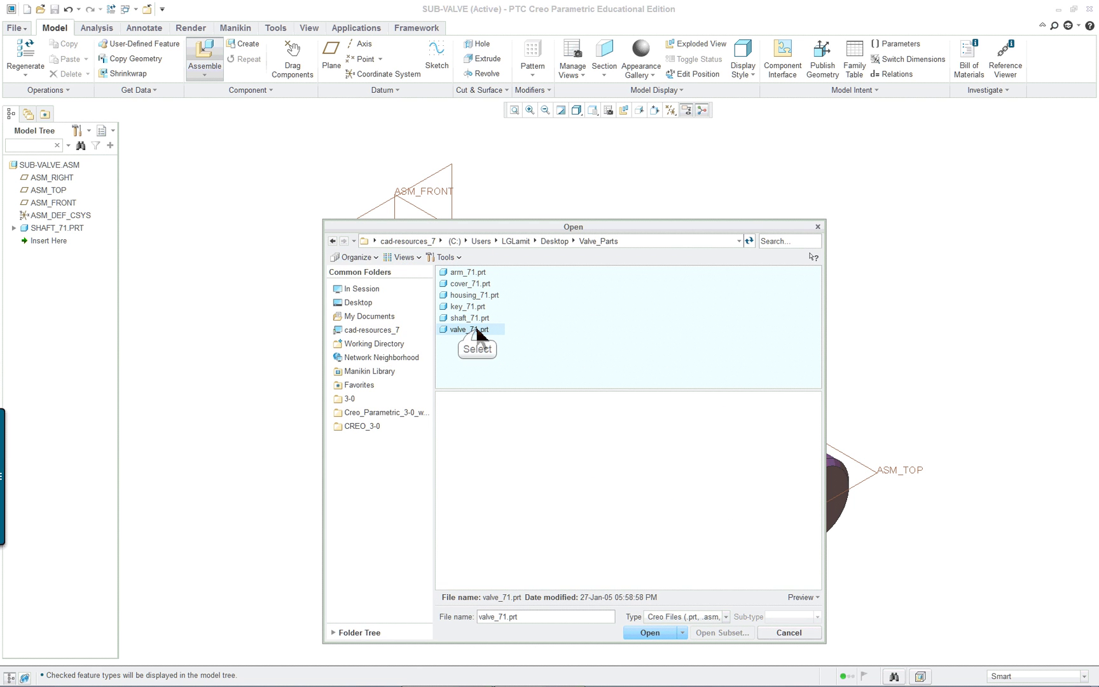
{"action": "left_click", "coordinate": [656, 635]}
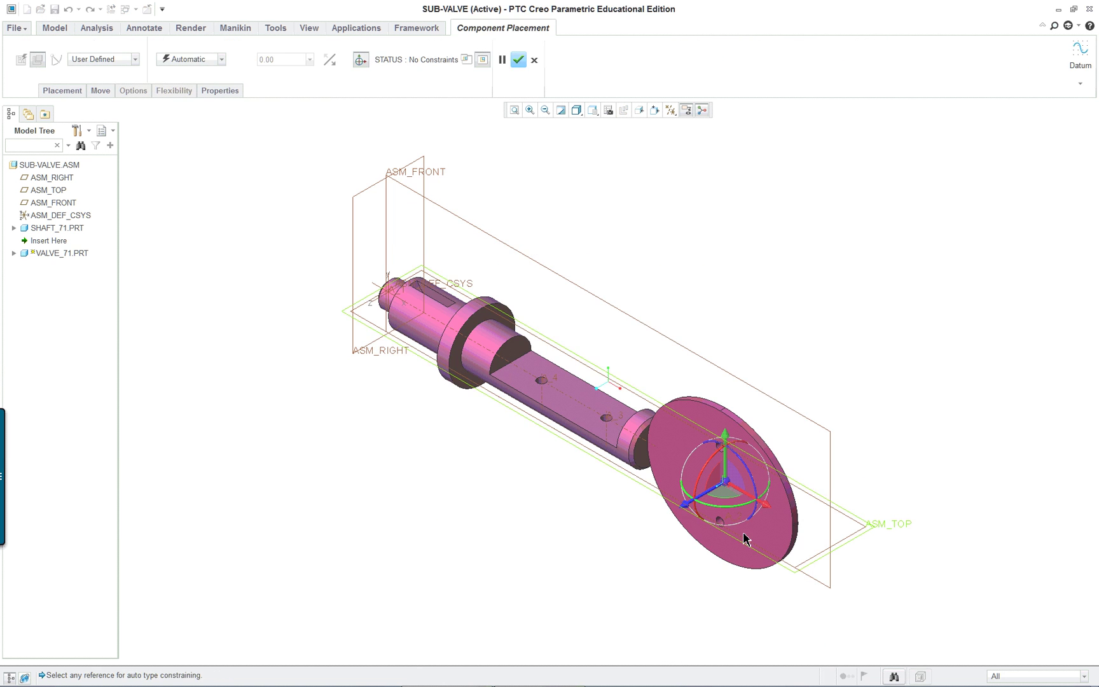
Constrain the valve disc's upper hole to be Coincident with the shaft's flat-section hole nearest the end cap
{"action": "scroll", "coordinate": [768, 518], "scroll_direction": "down", "scroll_amount": 3}
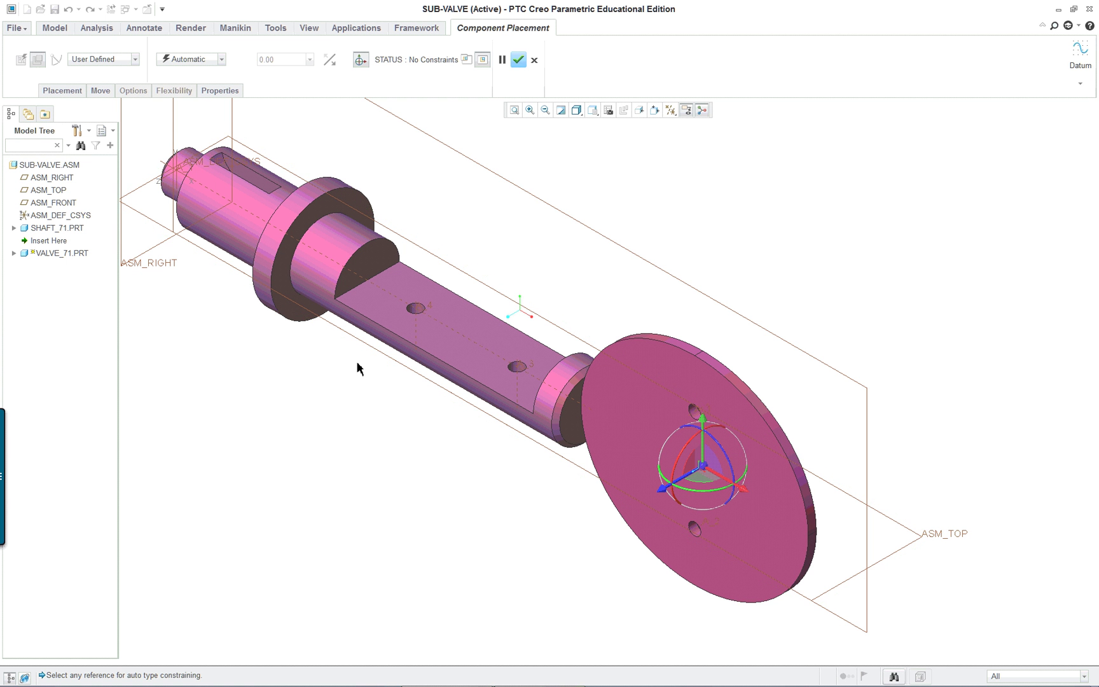
{"action": "scroll", "coordinate": [329, 352], "scroll_direction": "down", "scroll_amount": 2}
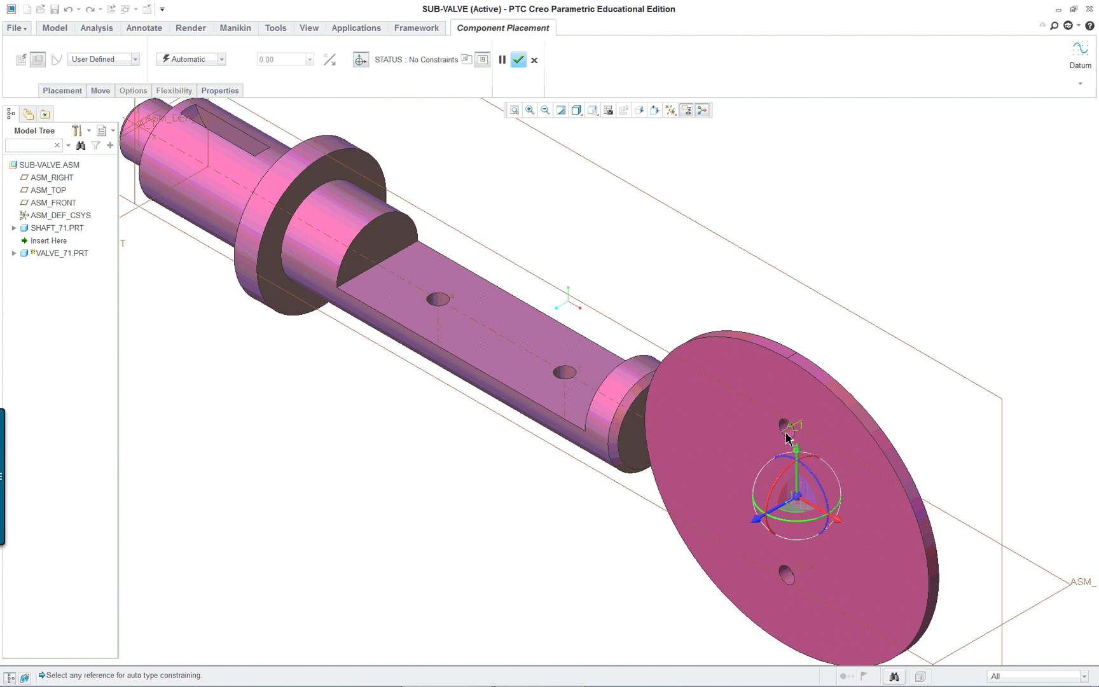
{"action": "scroll", "coordinate": [789, 434], "scroll_direction": "down", "scroll_amount": 3}
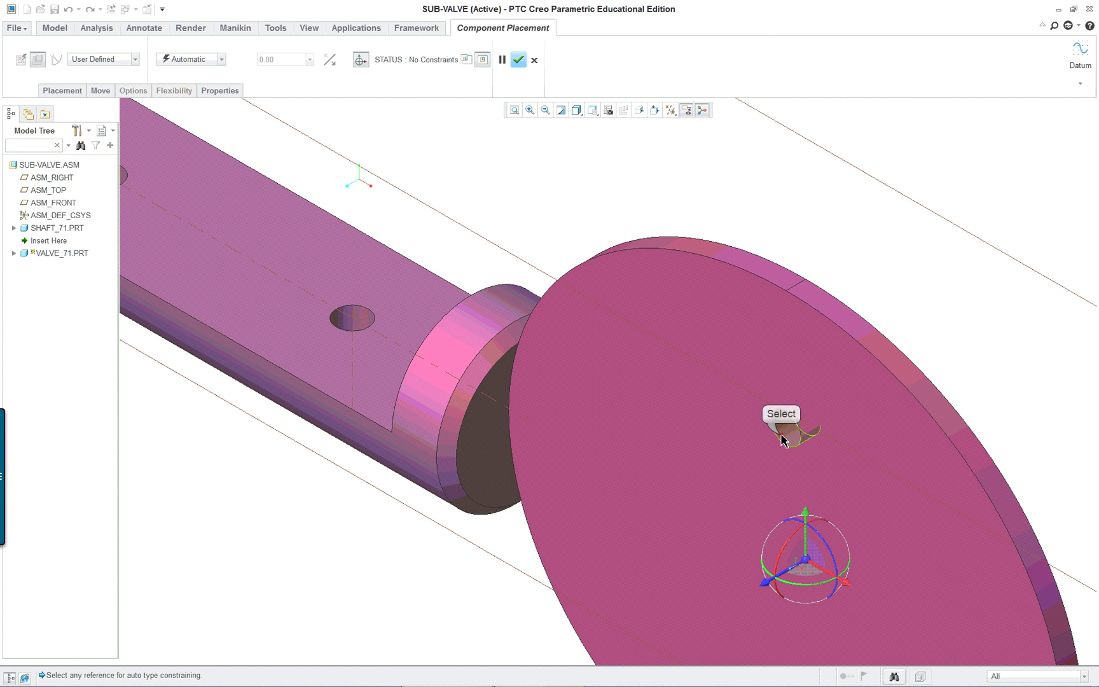
{"action": "left_click", "coordinate": [781, 437]}
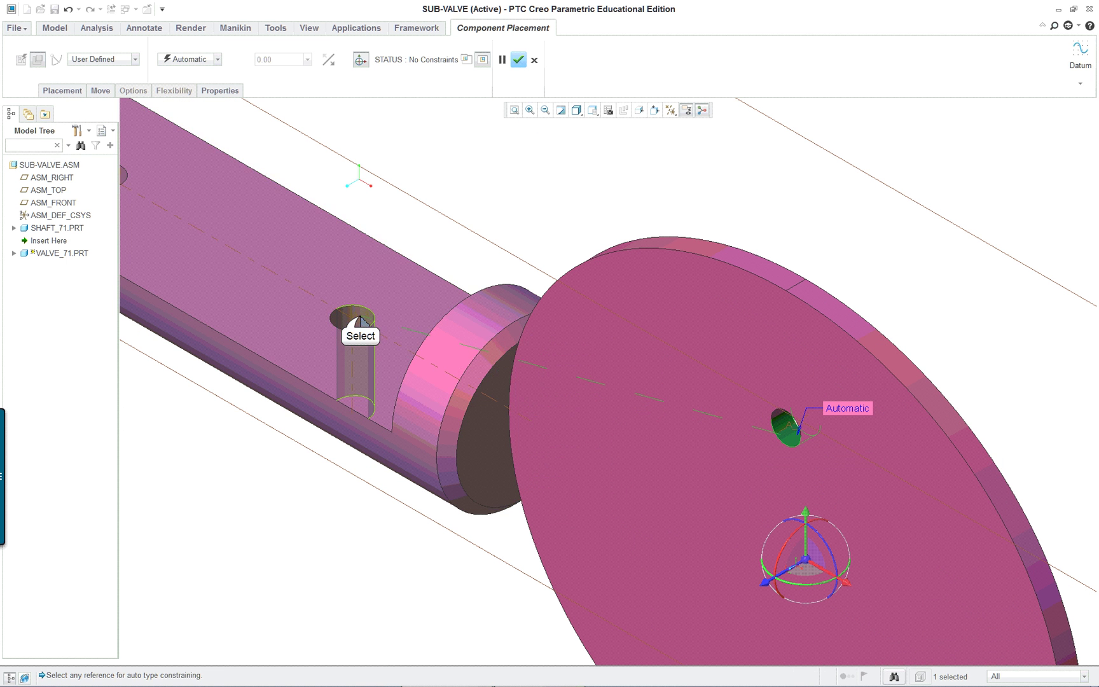
{"action": "left_click", "coordinate": [354, 321]}
{"action": "scroll", "coordinate": [422, 299], "scroll_direction": "up", "scroll_amount": 3}
{"action": "scroll", "coordinate": [407, 286], "scroll_direction": "down", "scroll_amount": 3}
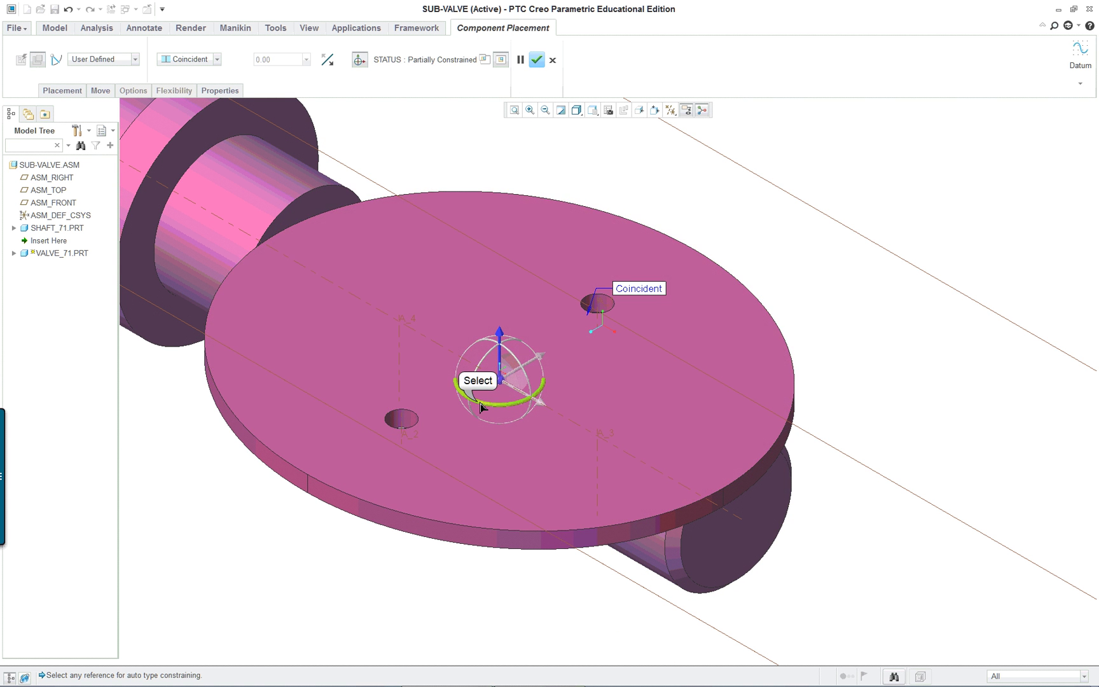
Swing the valve disc about its constrained hole and make its other hole Coincident with the shaft's hole nearer the collar
{"action": "left_click_drag", "start_coordinate": [481, 408], "coordinate": [698, 427]}
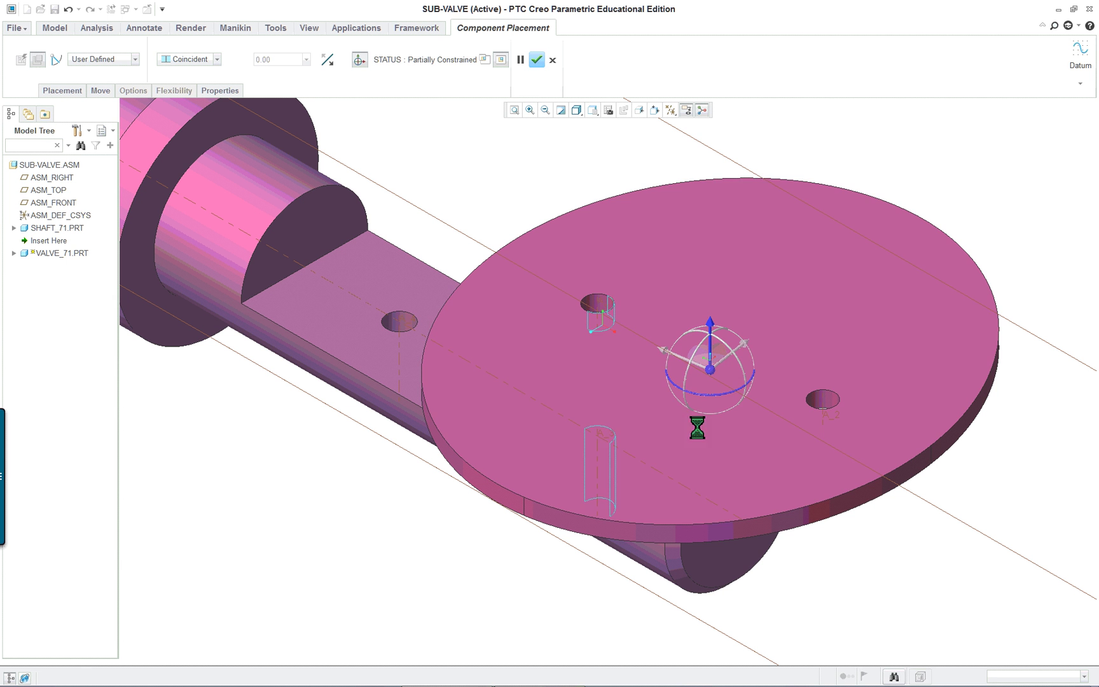
{"action": "left_click", "coordinate": [829, 402]}
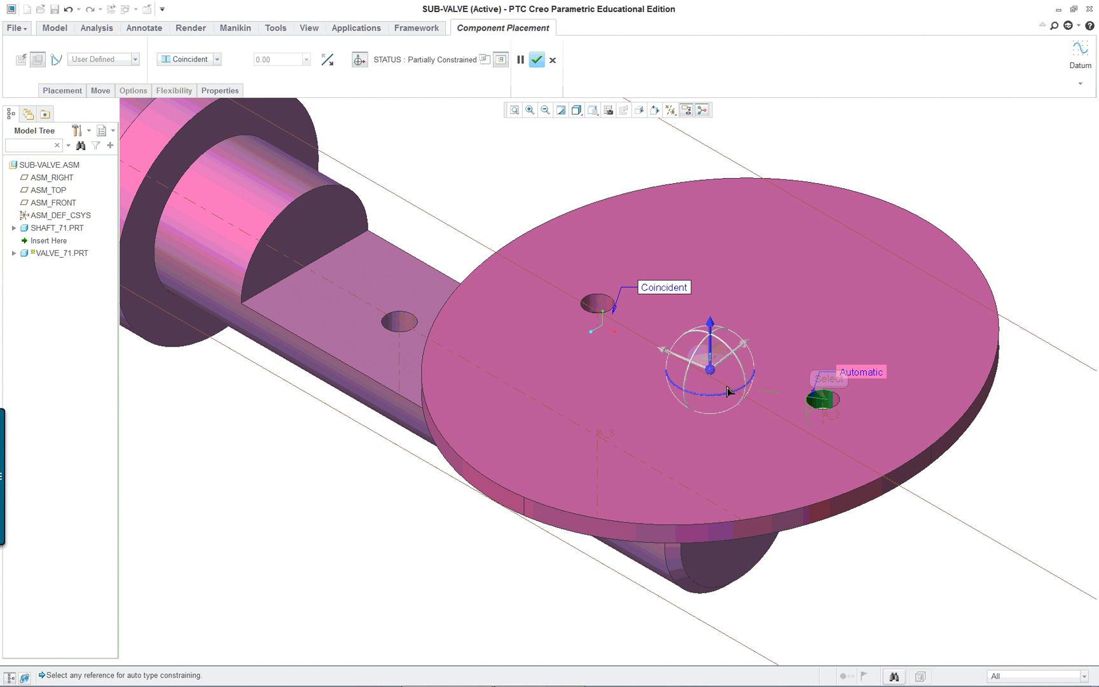
{"action": "left_click", "coordinate": [403, 326]}
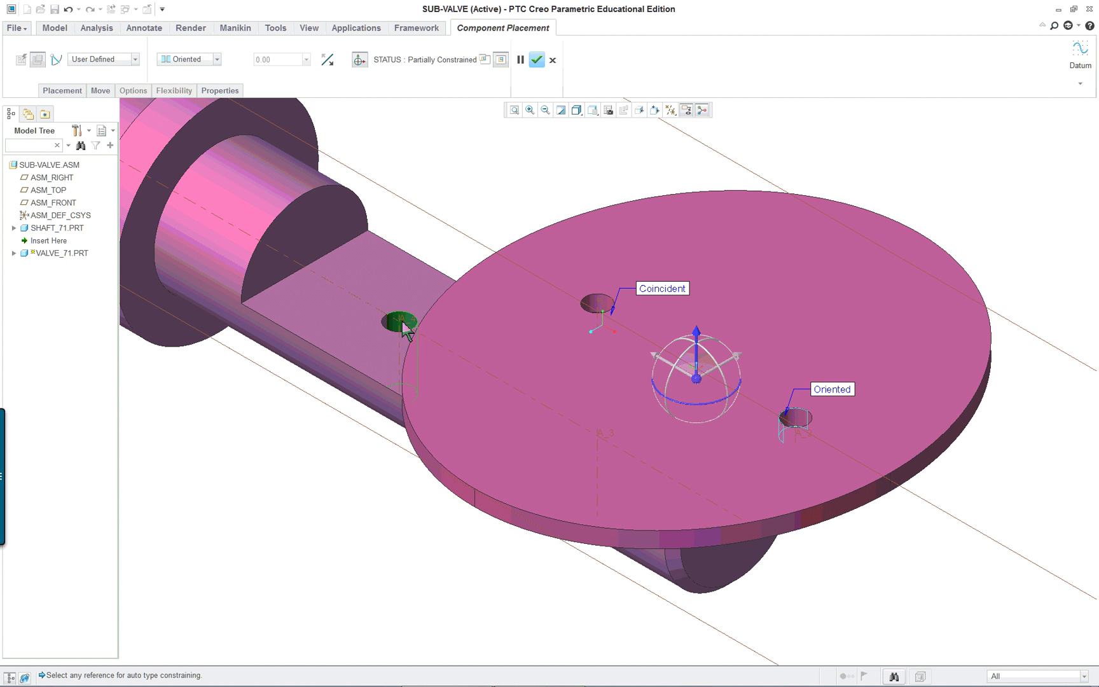
{"action": "left_click", "coordinate": [185, 60]}
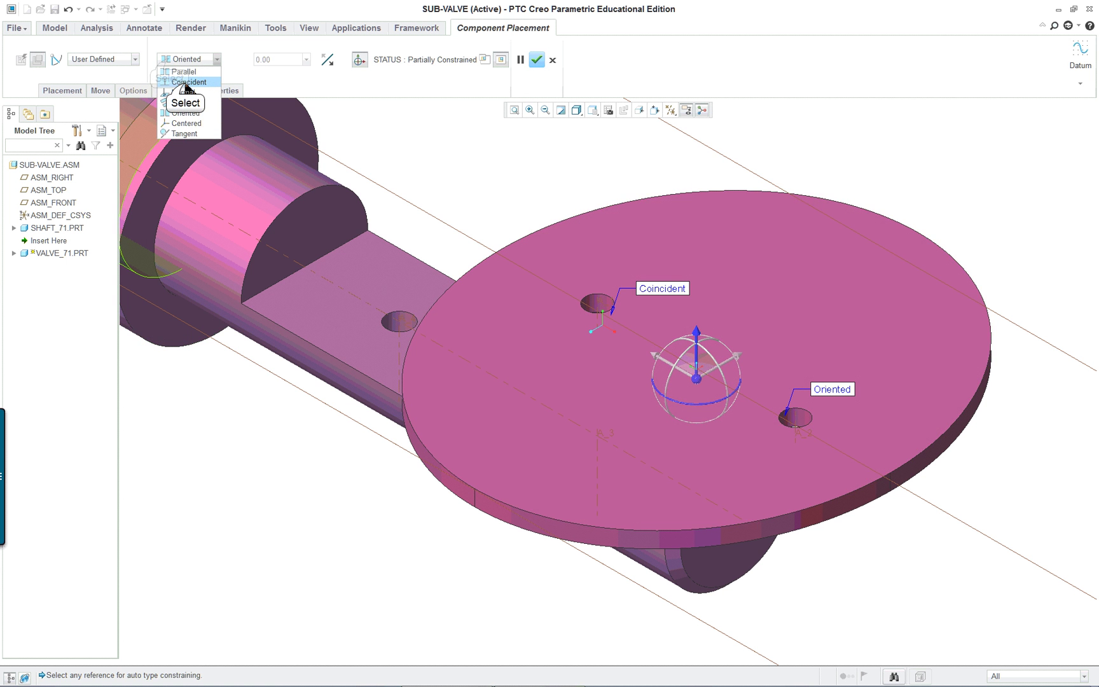
{"action": "left_click", "coordinate": [187, 82]}
{"action": "left_click", "coordinate": [217, 59]}
{"action": "left_click", "coordinate": [181, 444]}
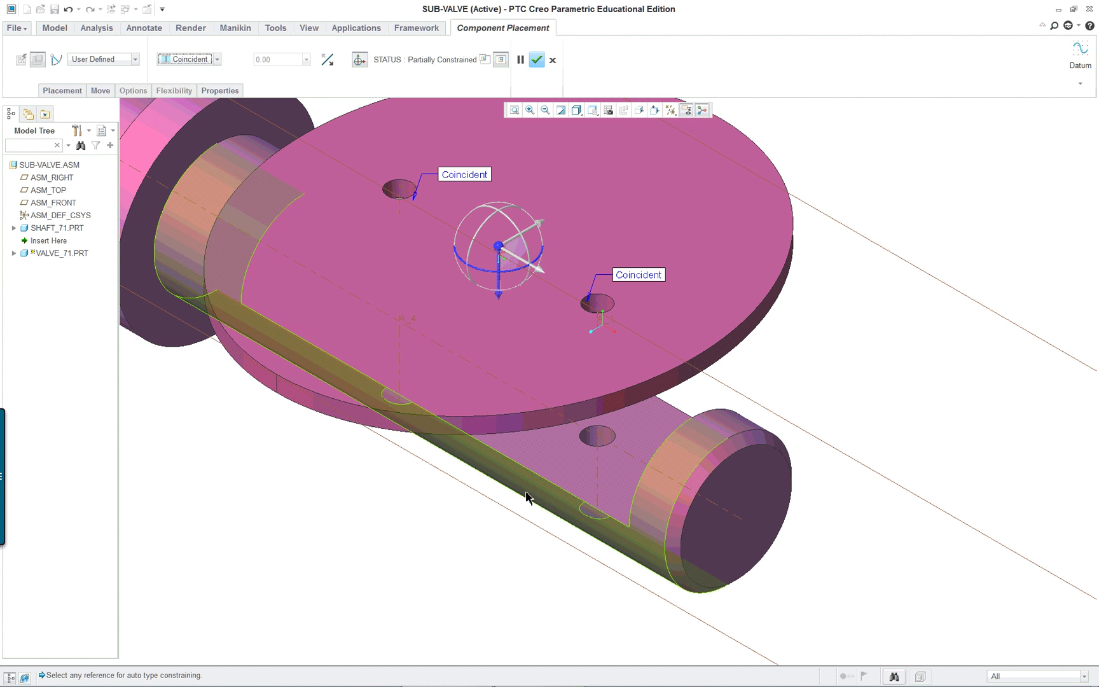
Make the valve disc's underside Coincident with the shaft's flat face, complete the placement and restore the default orientation
{"action": "left_click", "coordinate": [649, 434]}
{"action": "middle_click_drag", "start_coordinate": [770, 383], "coordinate": [811, 302]}
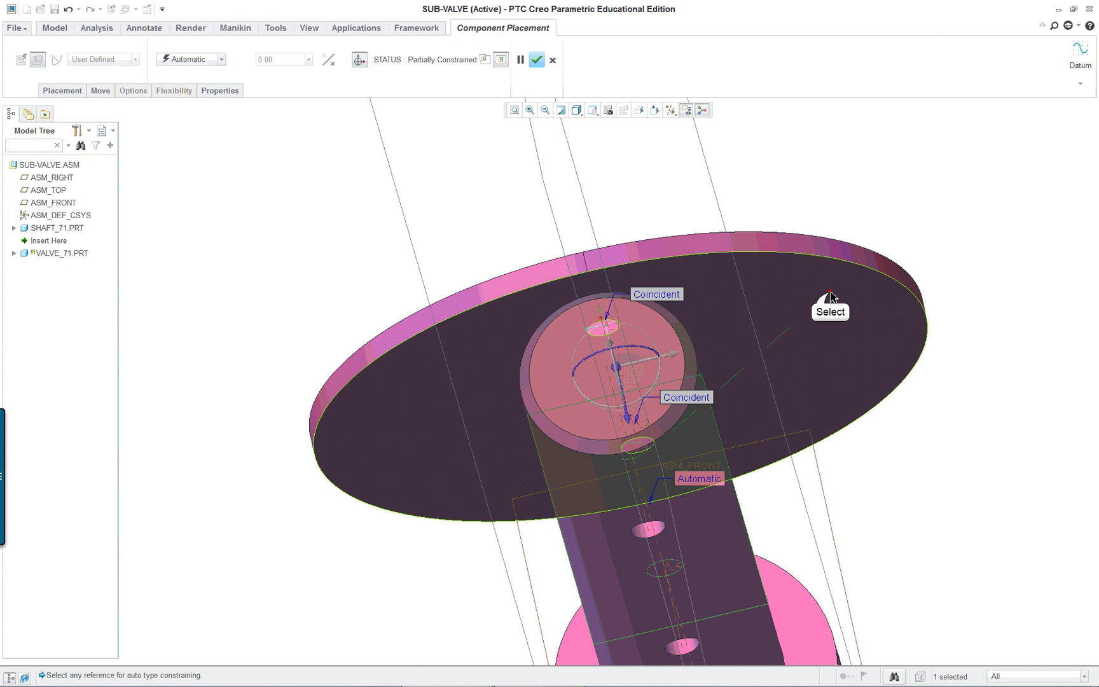
{"action": "left_click", "coordinate": [831, 297]}
{"action": "middle_click_drag", "start_coordinate": [260, 231], "coordinate": [352, 304]}
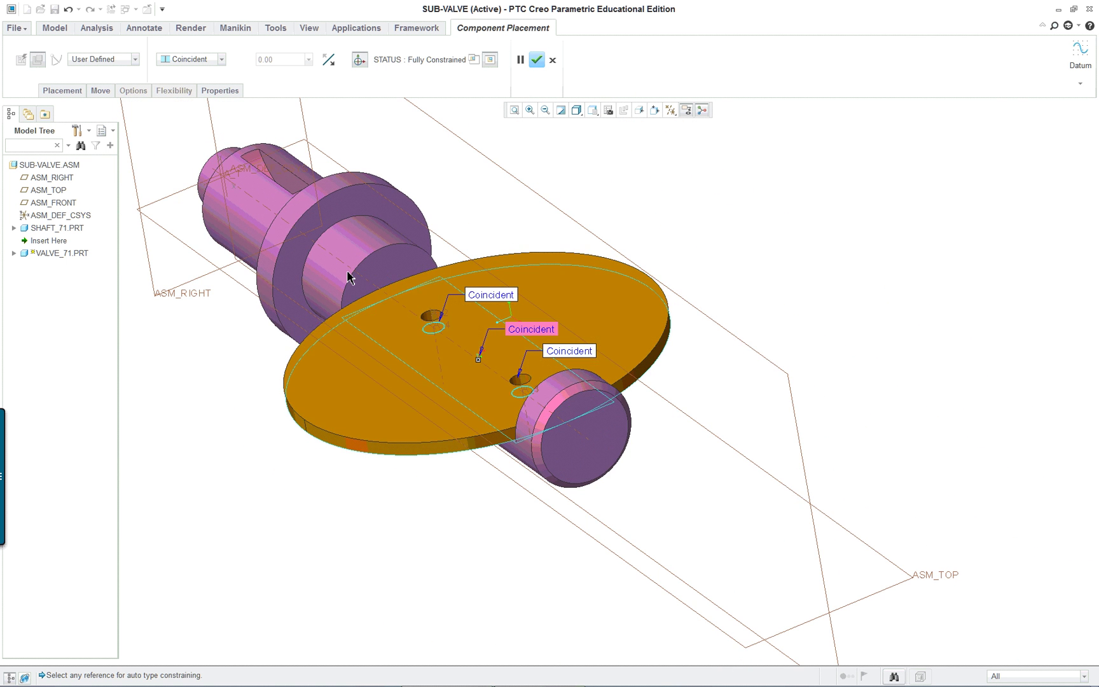
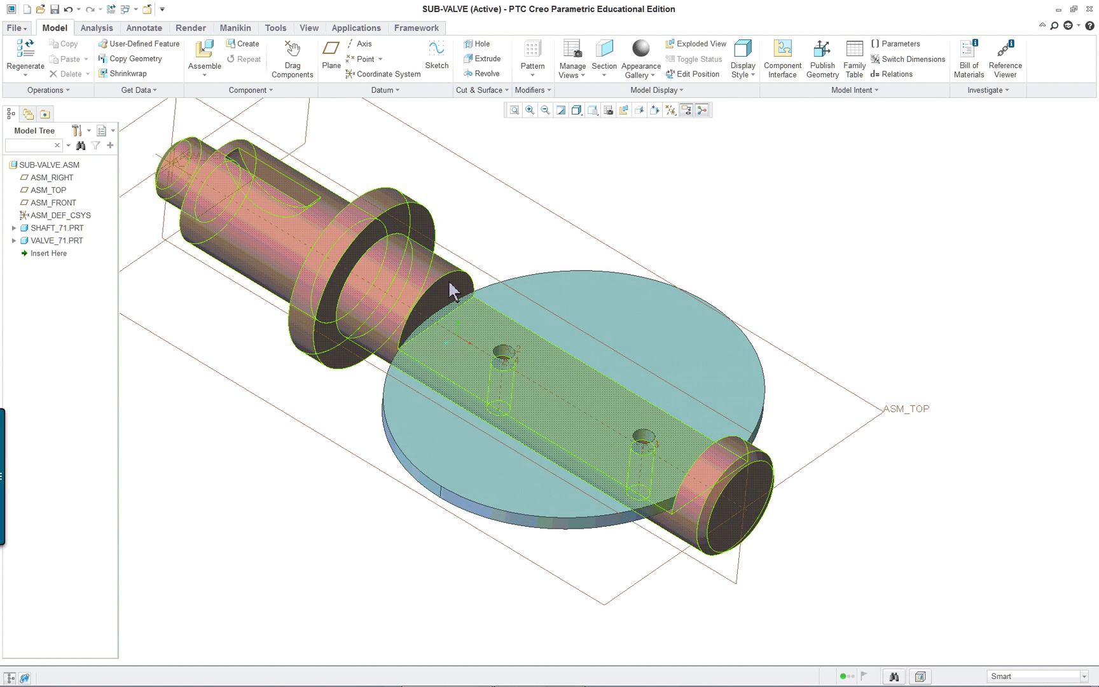
{"action": "key", "text": "ctrl+d"}
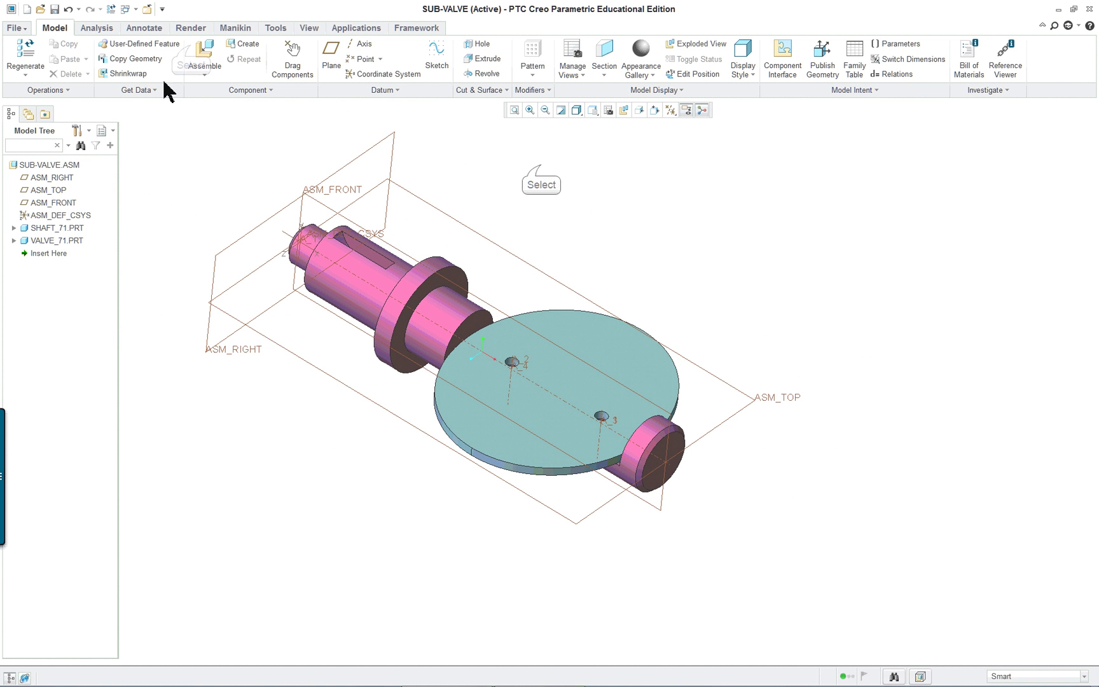
Bring arm_71.prt into the assembly as a component and move it beside the shaft's keyslot end
{"action": "left_click", "coordinate": [193, 50]}
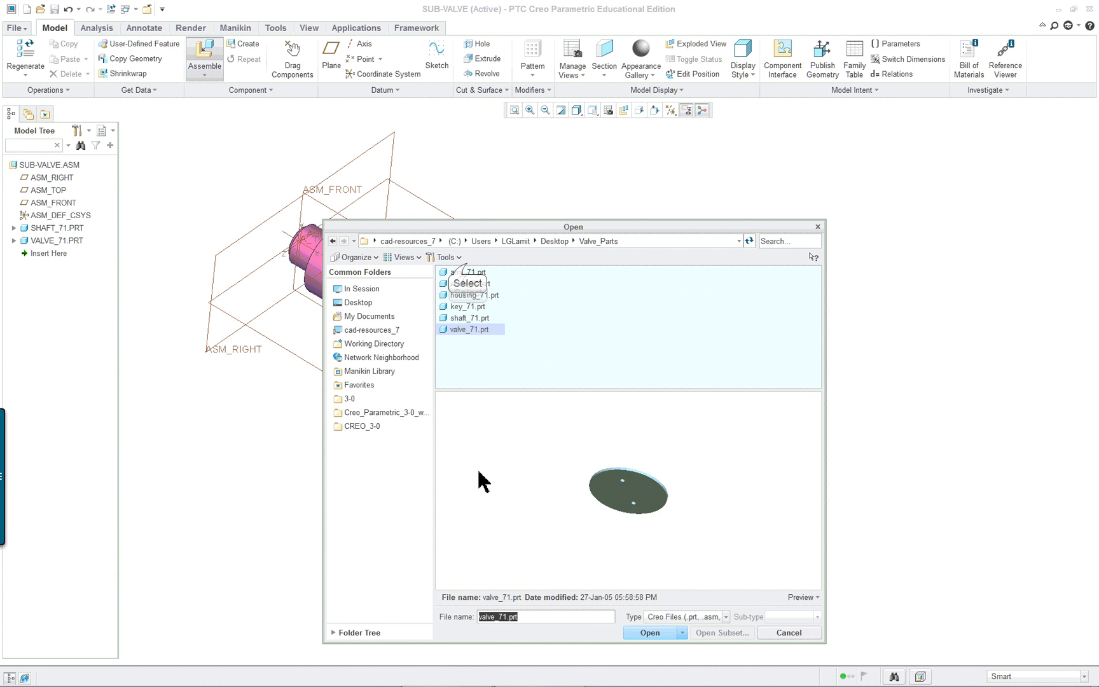
{"action": "left_click", "coordinate": [469, 272]}
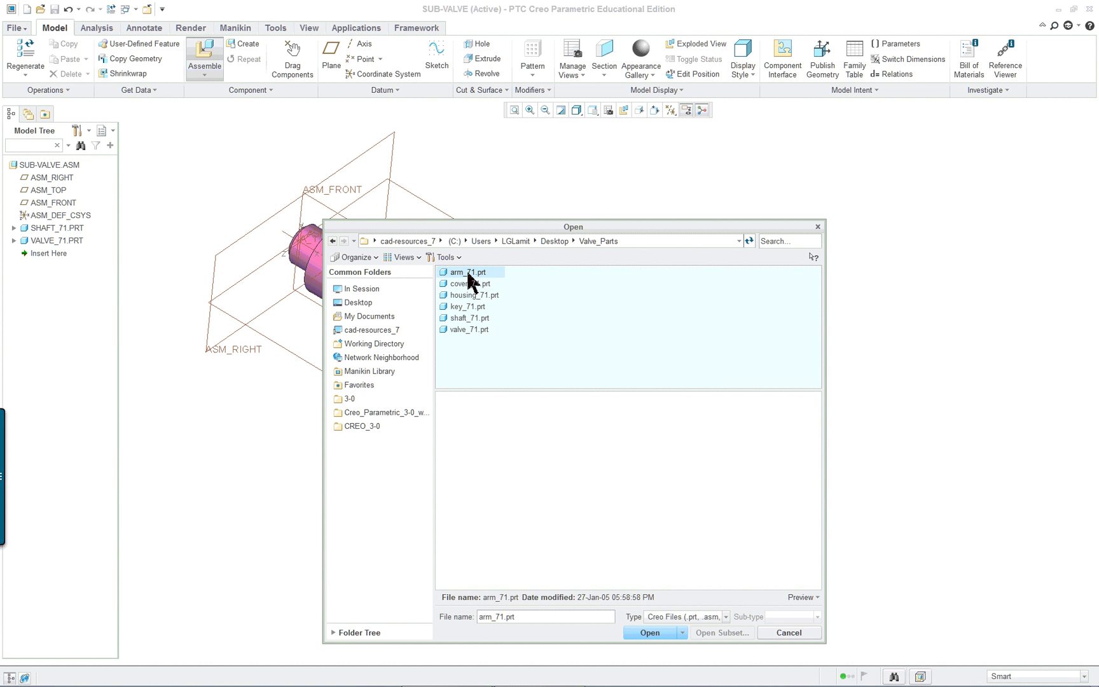
{"action": "left_click", "coordinate": [650, 632]}
{"action": "scroll", "coordinate": [619, 441], "scroll_direction": "down", "scroll_amount": 5}
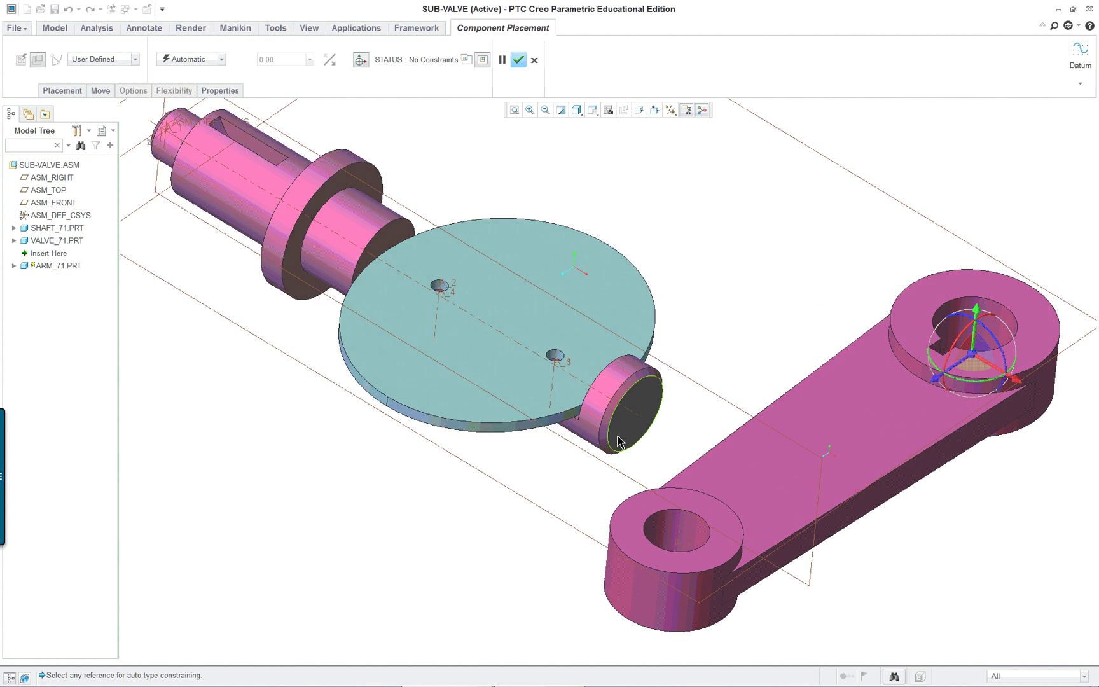
{"action": "scroll", "coordinate": [652, 373], "scroll_direction": "up", "scroll_amount": 5}
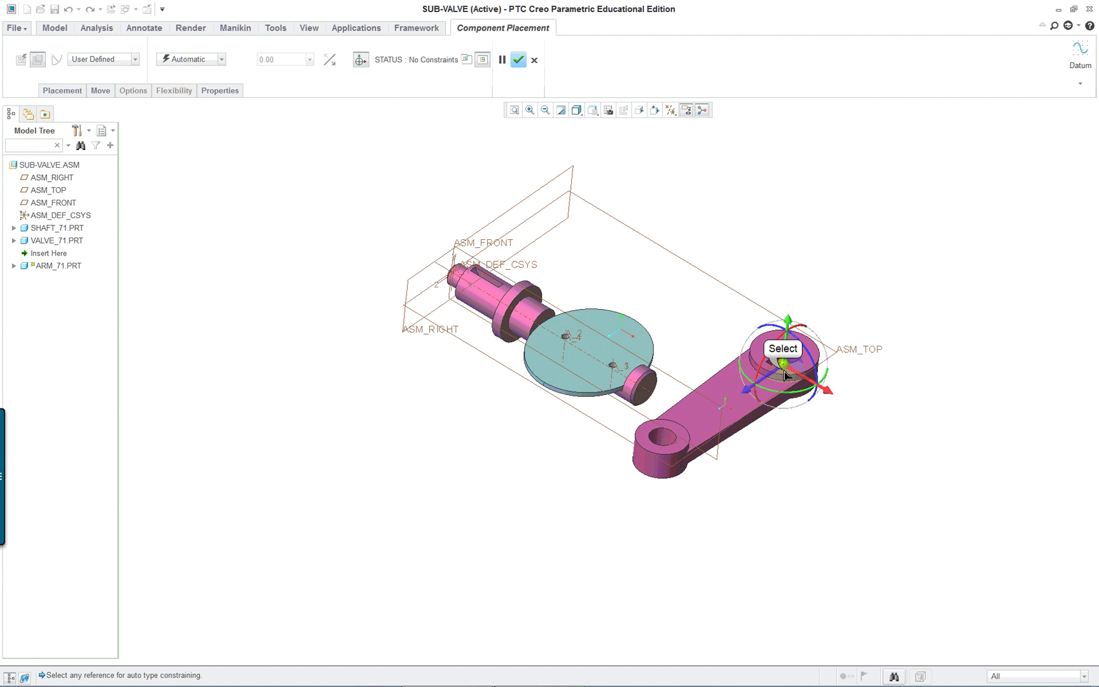
{"action": "left_click_drag", "start_coordinate": [786, 375], "coordinate": [411, 245]}
Make the arm's keyed bore Coincident with the shaft's cylindrical surface beside the keyslot
{"action": "scroll", "coordinate": [453, 232], "scroll_direction": "down", "scroll_amount": 3}
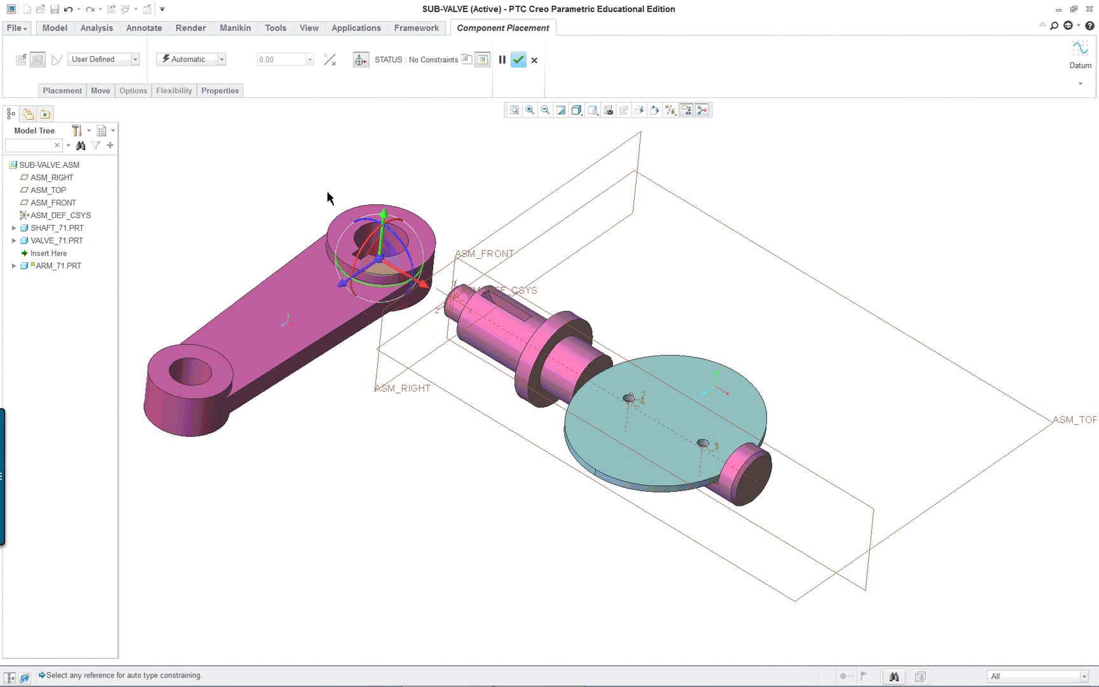
{"action": "scroll", "coordinate": [327, 197], "scroll_direction": "down", "scroll_amount": 3}
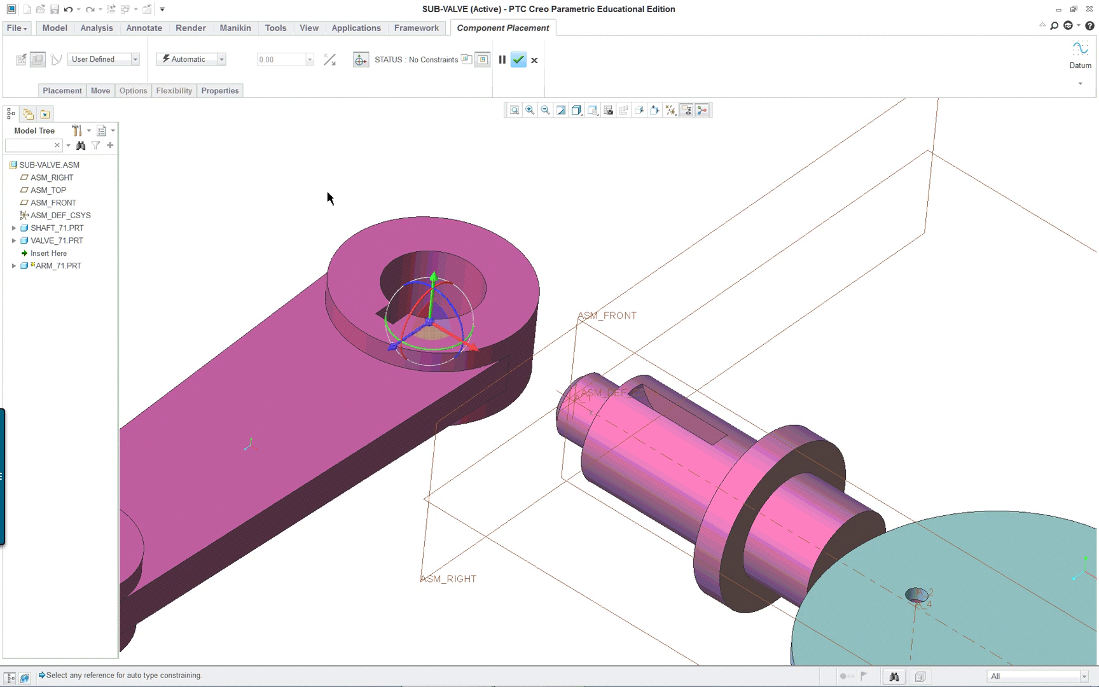
{"action": "left_click", "coordinate": [471, 281]}
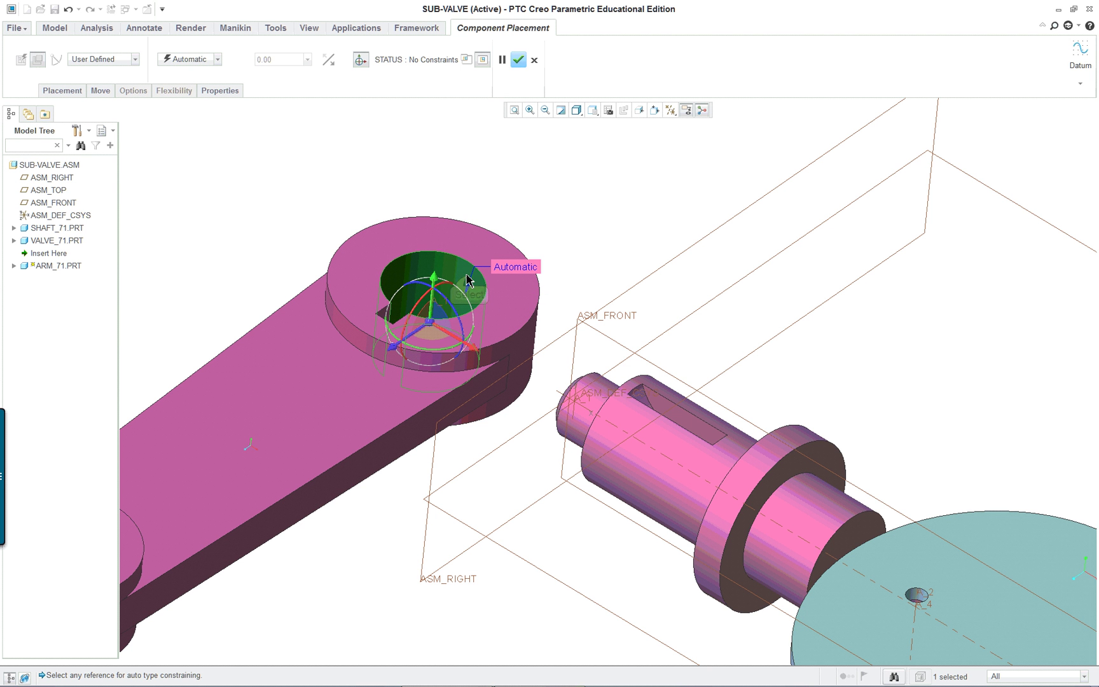
{"action": "left_click", "coordinate": [667, 444]}
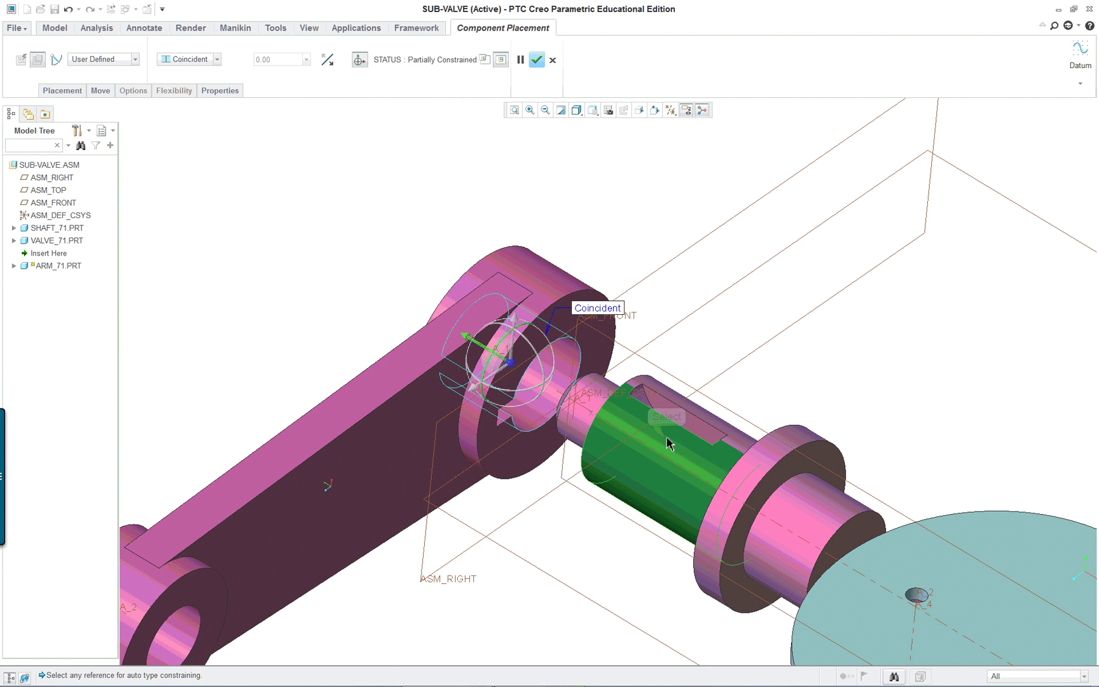
Constrain the arm's hub face to the shaft's collar face with a Distance constraint, offsetting it about 0.25 from the collar
{"action": "left_click", "coordinate": [554, 325]}
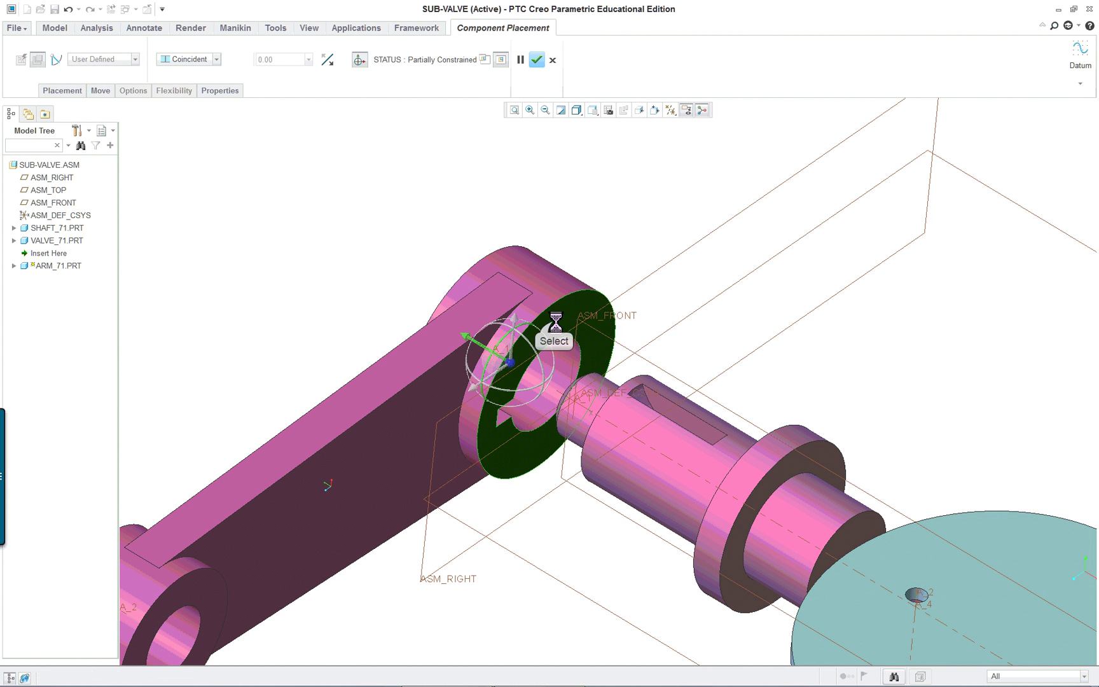
{"action": "left_click", "coordinate": [772, 449]}
{"action": "left_click", "coordinate": [185, 60]}
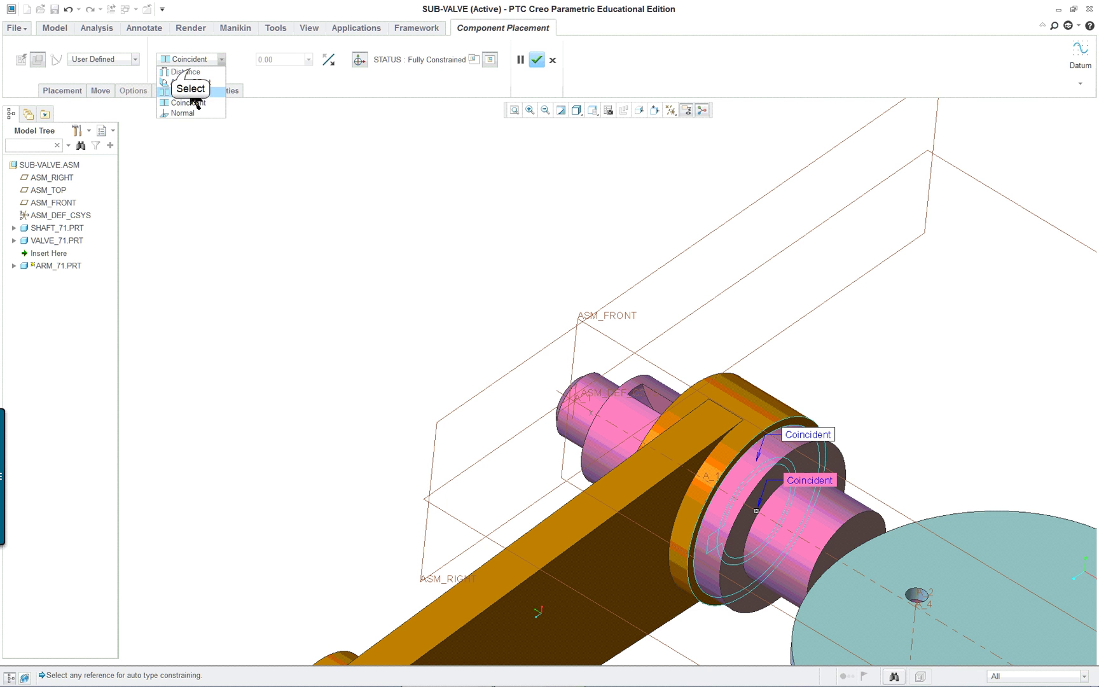
{"action": "left_click", "coordinate": [188, 72]}
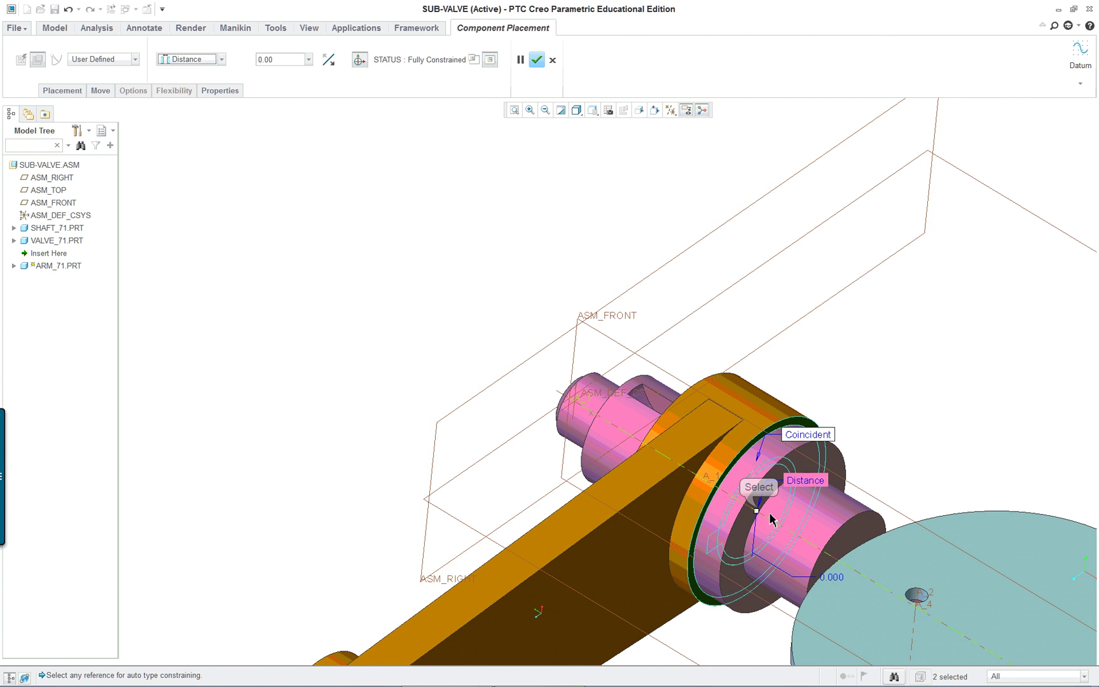
{"action": "left_click_drag", "start_coordinate": [757, 511], "coordinate": [721, 498]}
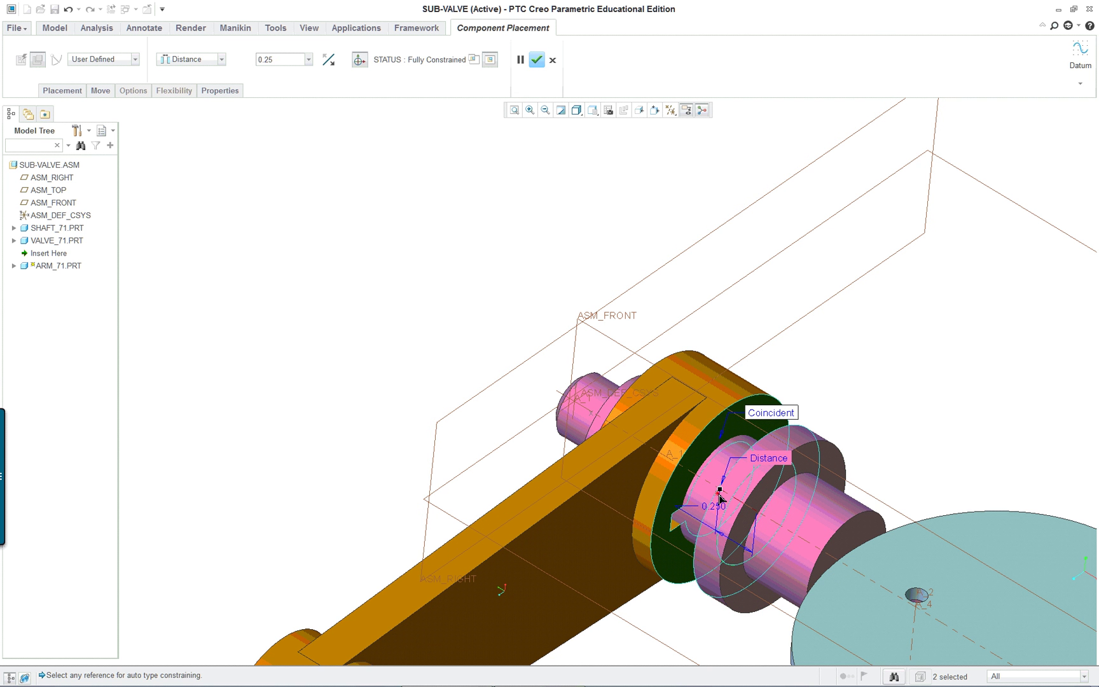
In the FRONT view with Hidden Line display, set the arm's distance from the collar to 0.313 to centre it on the shaft's keyslot
{"action": "left_click", "coordinate": [586, 113]}
{"action": "left_click", "coordinate": [604, 171]}
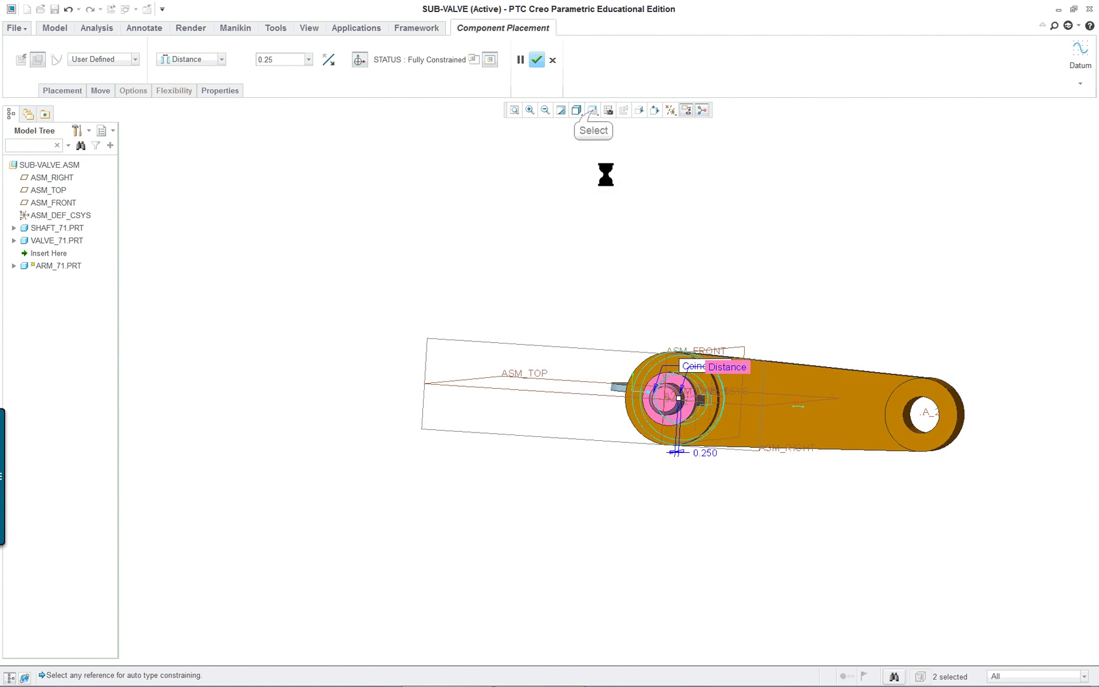
{"action": "left_click", "coordinate": [593, 110]}
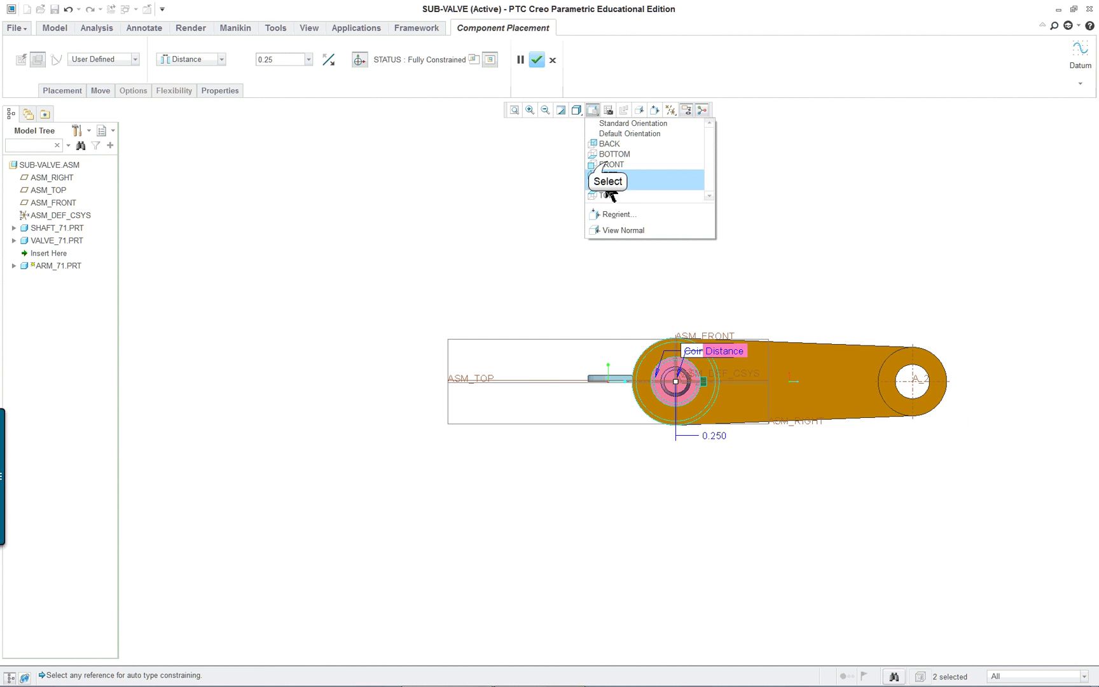
{"action": "left_click", "coordinate": [609, 166]}
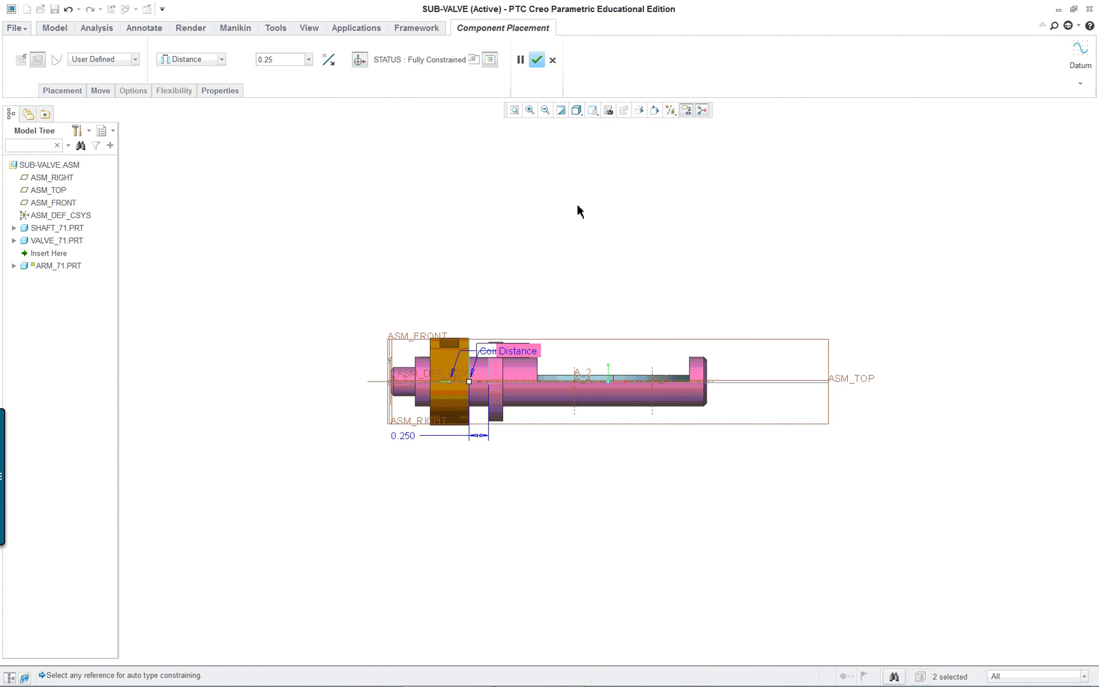
{"action": "scroll", "coordinate": [438, 324], "scroll_direction": "up", "scroll_amount": 2}
{"action": "scroll", "coordinate": [425, 335], "scroll_direction": "up", "scroll_amount": 3}
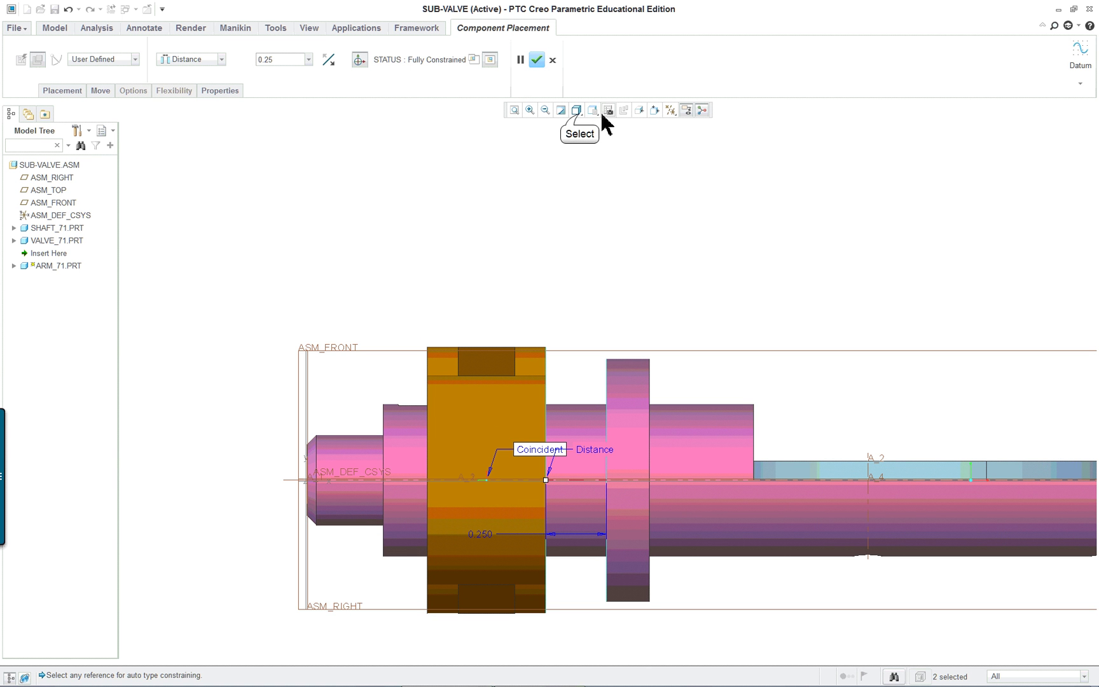
{"action": "left_click", "coordinate": [579, 112]}
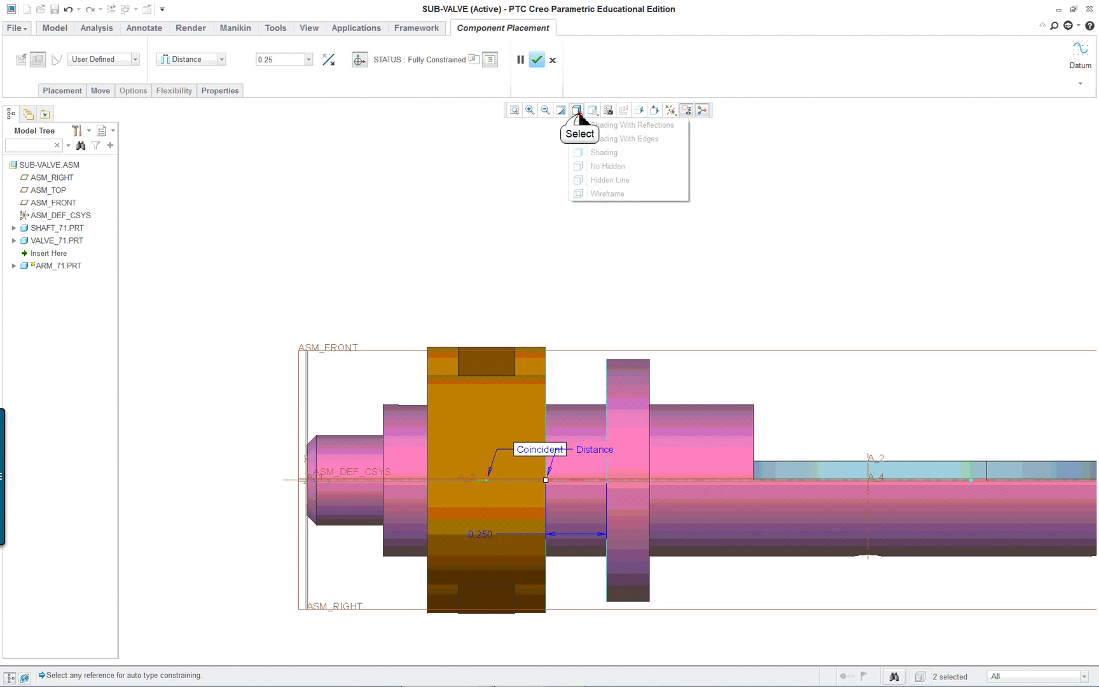
{"action": "left_click", "coordinate": [610, 180]}
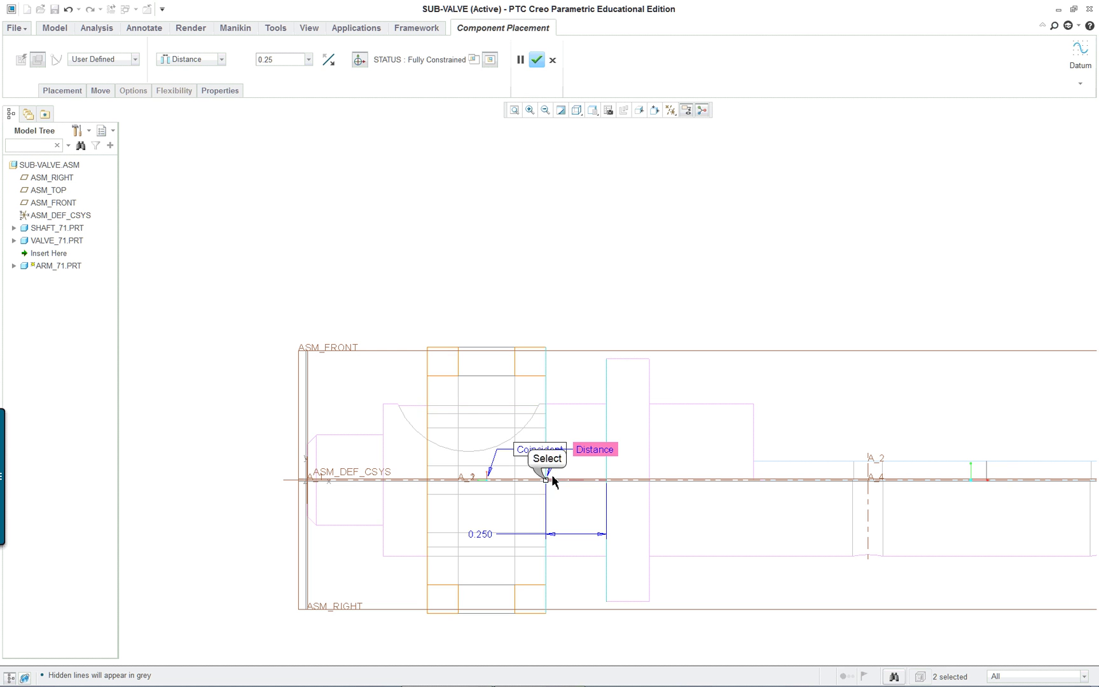
{"action": "left_click_drag", "start_coordinate": [546, 481], "coordinate": [536, 485]}
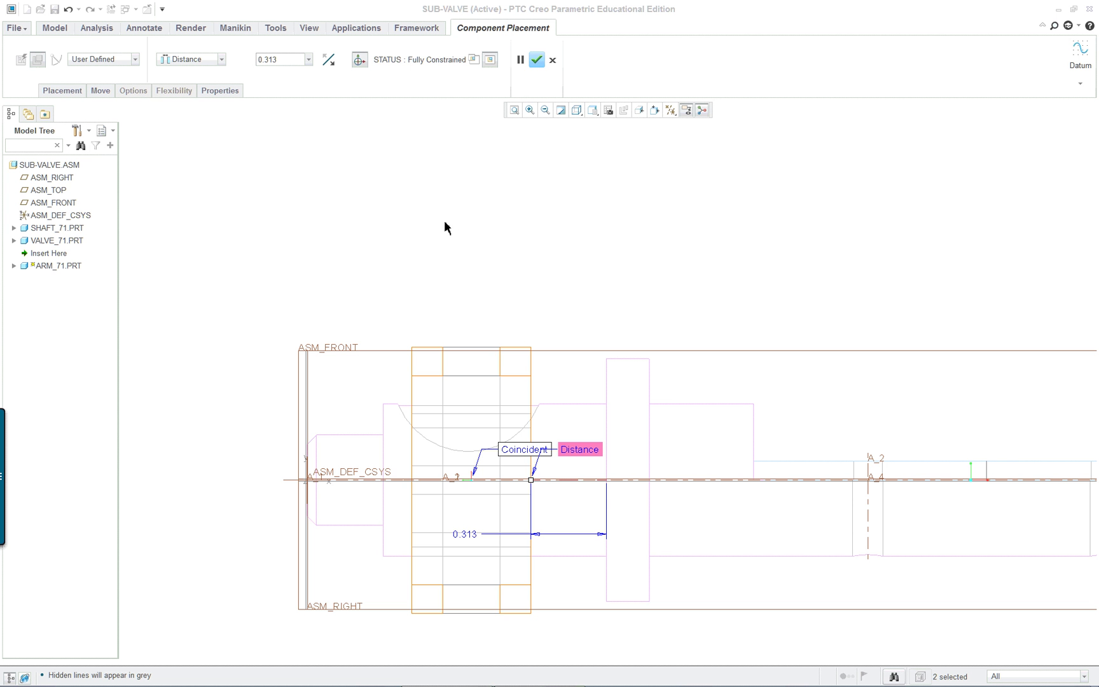
Restore the standard orientation and the Shading With Edges display style
{"action": "left_click", "coordinate": [593, 115]}
{"action": "left_click", "coordinate": [602, 122]}
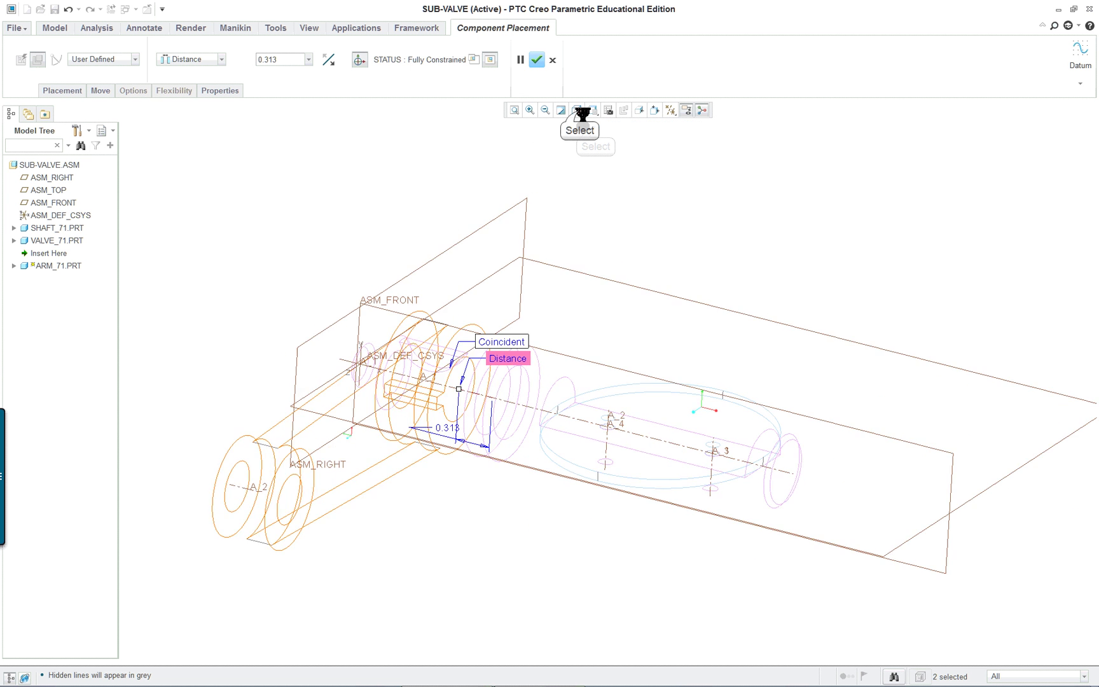
{"action": "left_click", "coordinate": [577, 112]}
{"action": "left_click", "coordinate": [582, 139]}
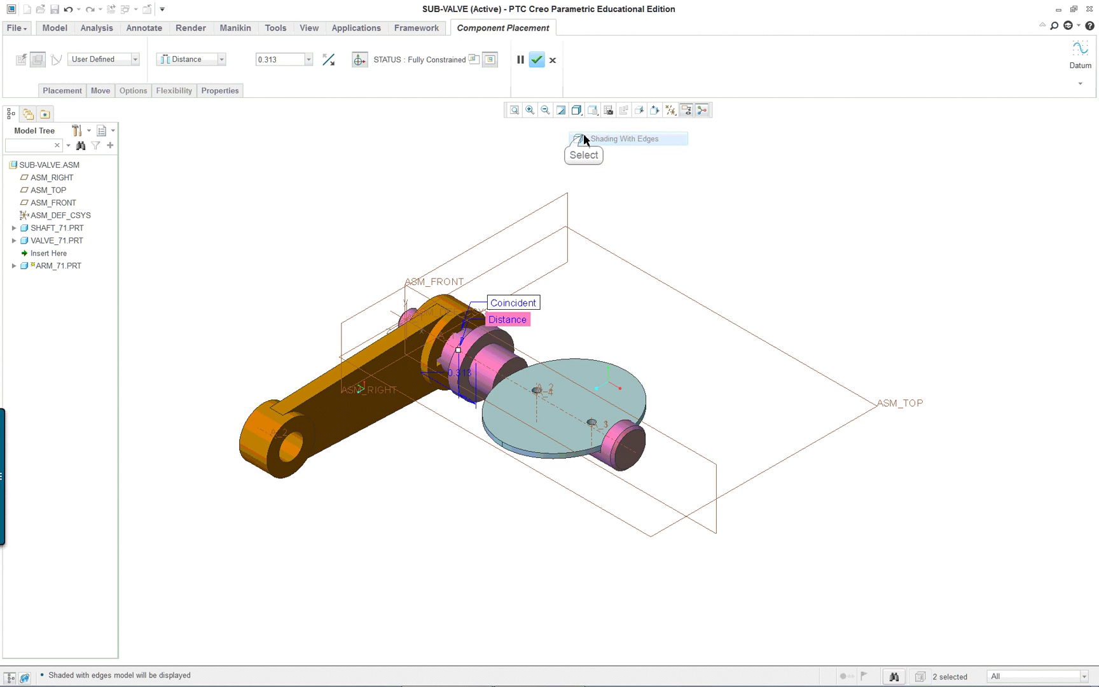
Add a new constraint between a side face of the arm's keyway and the side face of the shaft's keyslot
{"action": "scroll", "coordinate": [376, 279], "scroll_direction": "down", "scroll_amount": 2}
{"action": "scroll", "coordinate": [376, 278], "scroll_direction": "down", "scroll_amount": 3}
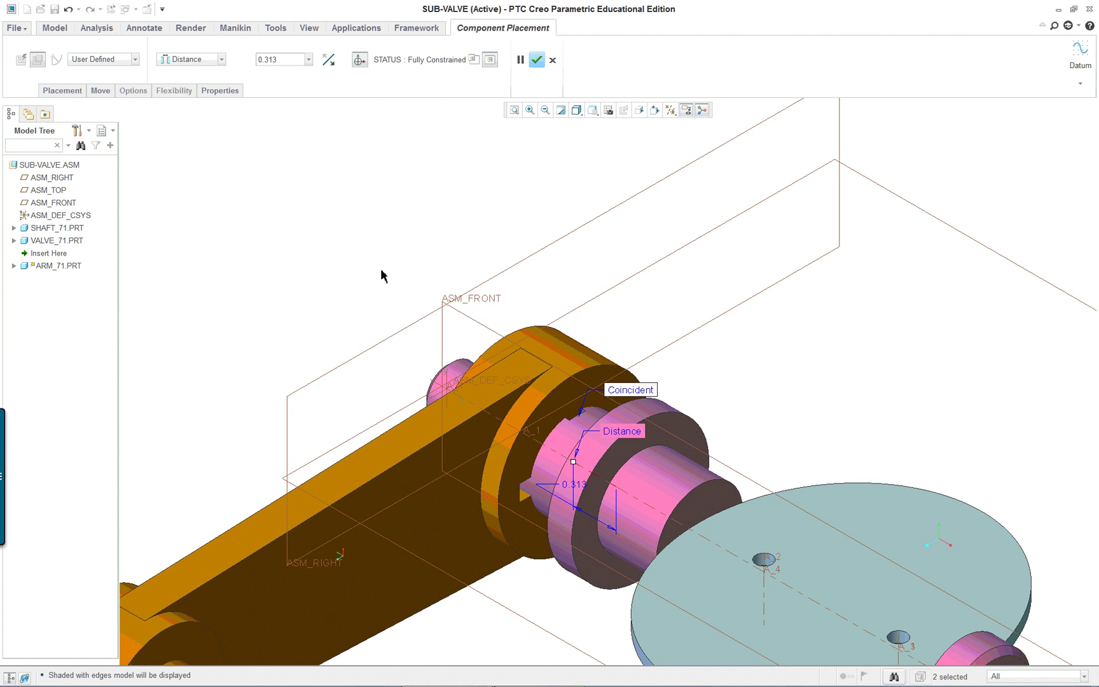
{"action": "scroll", "coordinate": [394, 273], "scroll_direction": "up", "scroll_amount": 3}
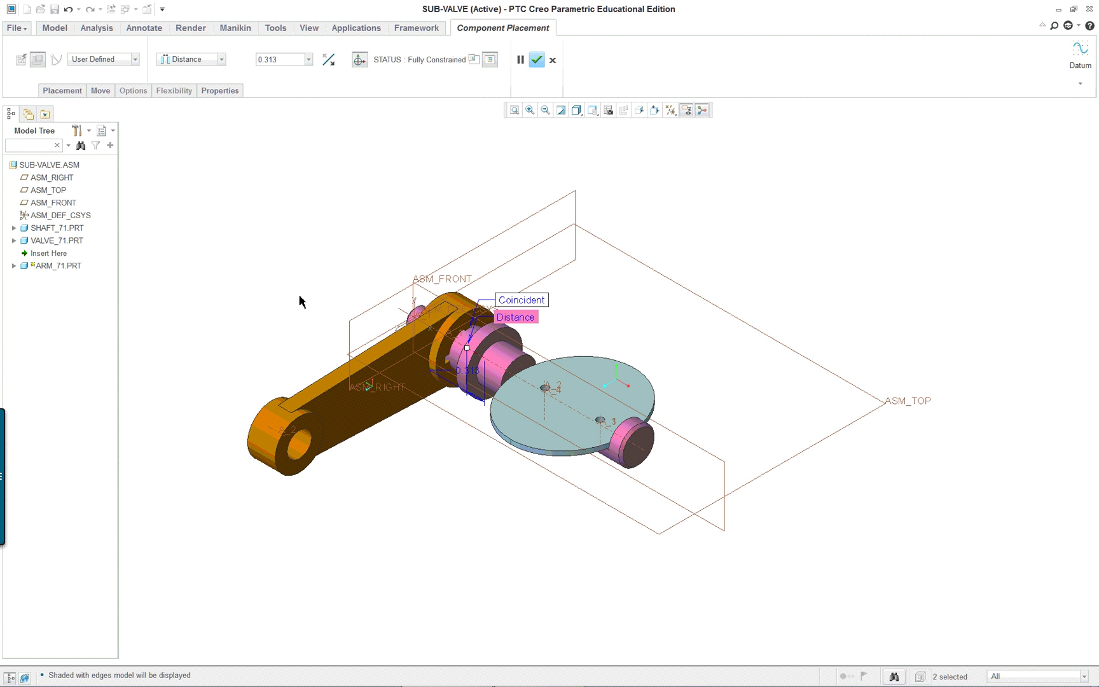
{"action": "scroll", "coordinate": [360, 304], "scroll_direction": "down", "scroll_amount": 4}
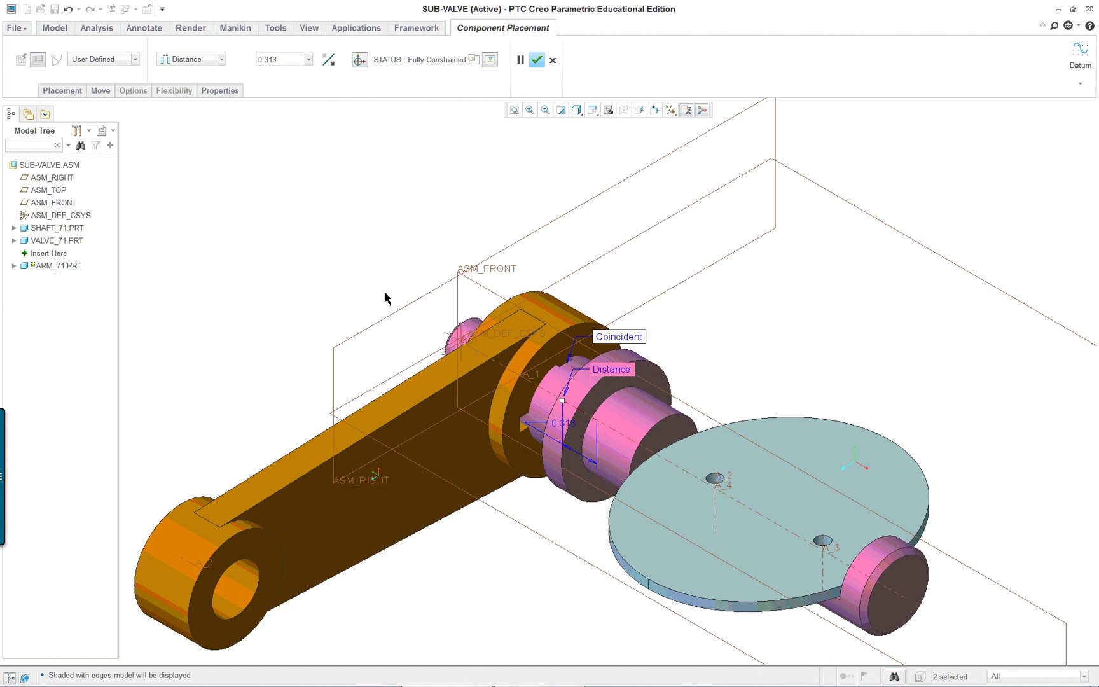
{"action": "scroll", "coordinate": [562, 363], "scroll_direction": "down", "scroll_amount": 2}
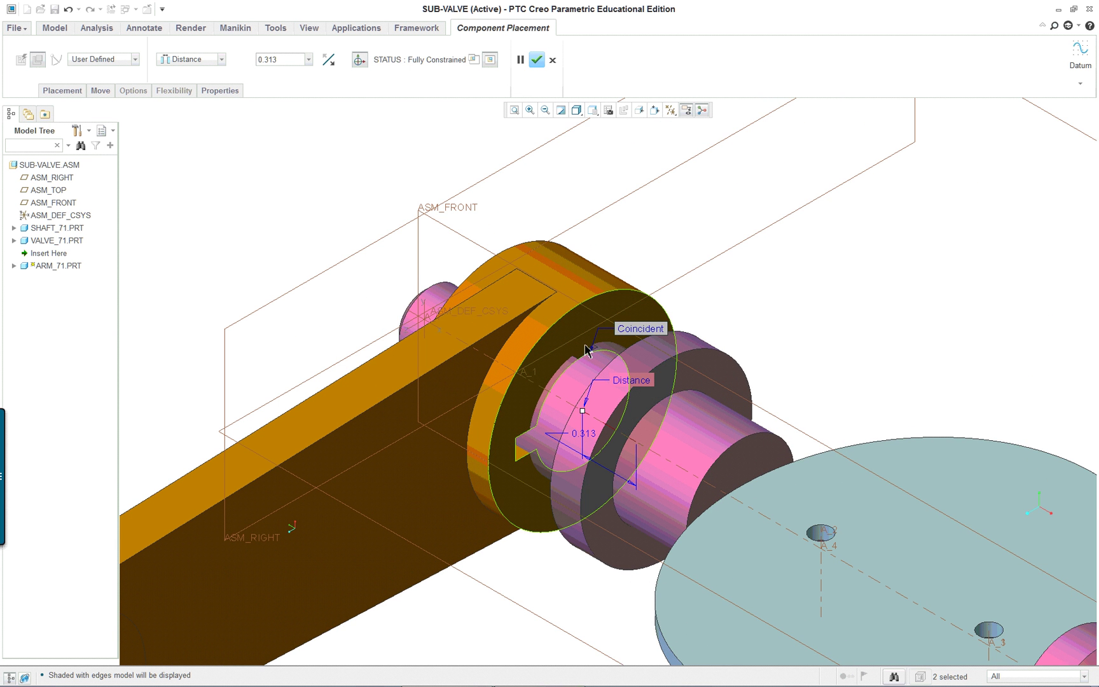
{"action": "scroll", "coordinate": [547, 408], "scroll_direction": "down", "scroll_amount": 2}
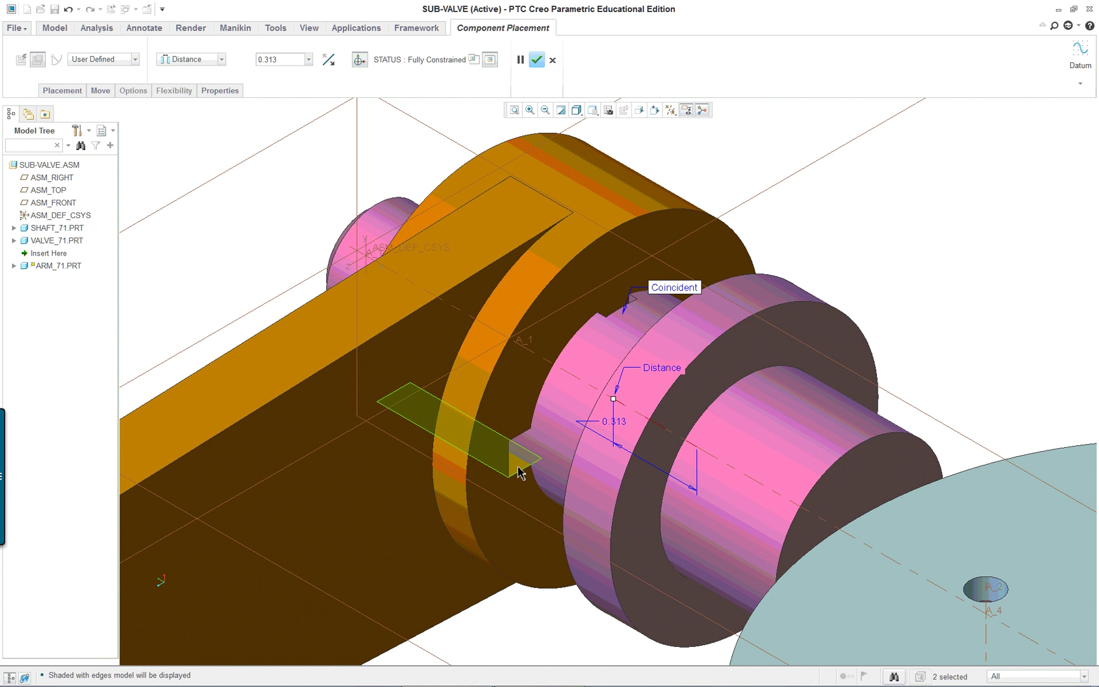
{"action": "right_click", "coordinate": [219, 221]}
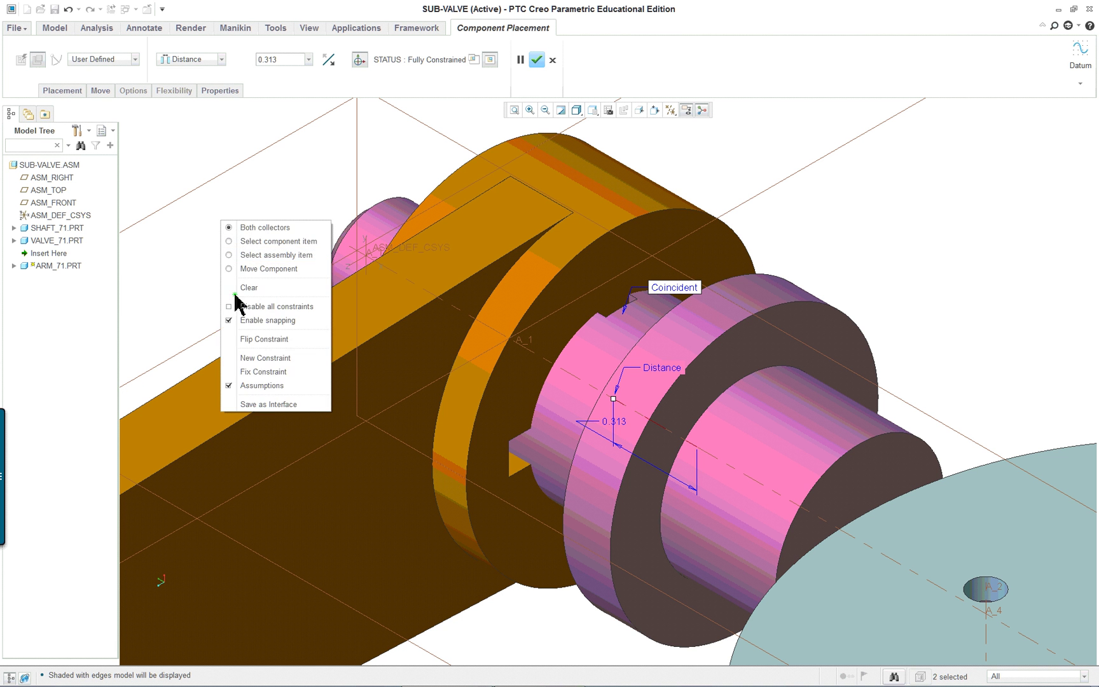
{"action": "left_click", "coordinate": [258, 358]}
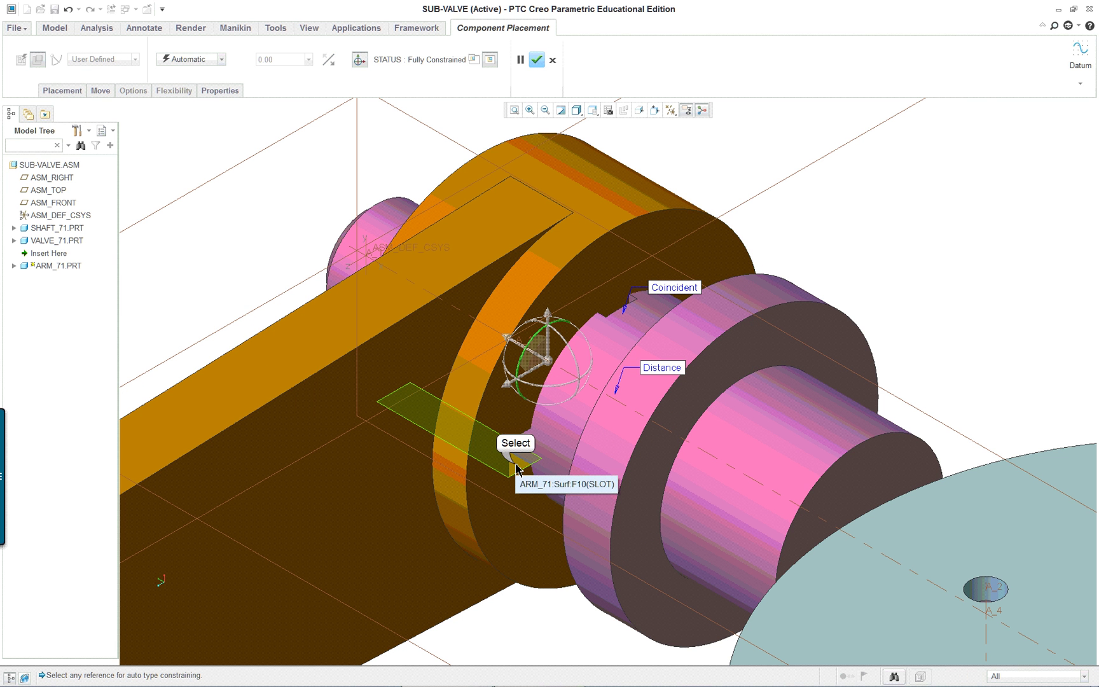
{"action": "left_click", "coordinate": [516, 469]}
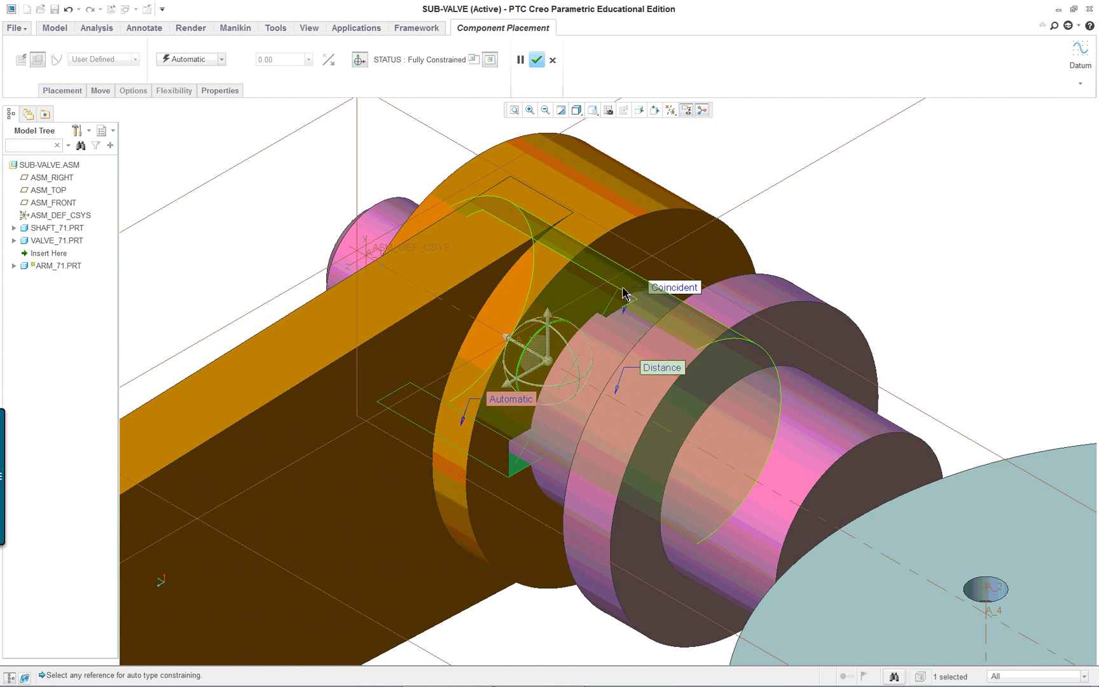
{"action": "scroll", "coordinate": [659, 299], "scroll_direction": "up", "scroll_amount": 3}
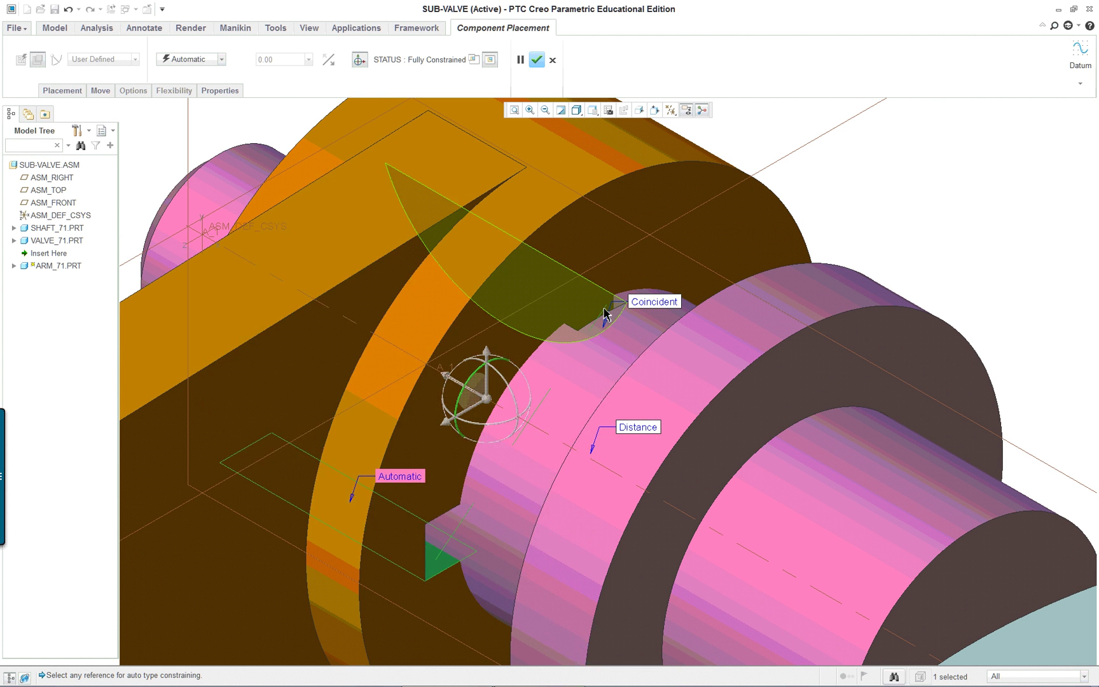
{"action": "mouse_move", "coordinate": [484, 429]}
{"action": "middle_mouse_down"}
{"action": "mouse_move", "coordinate": [499, 386]}
{"action": "mouse_move", "coordinate": [492, 425]}
{"action": "mouse_move", "coordinate": [494, 407]}
{"action": "middle_mouse_up"}
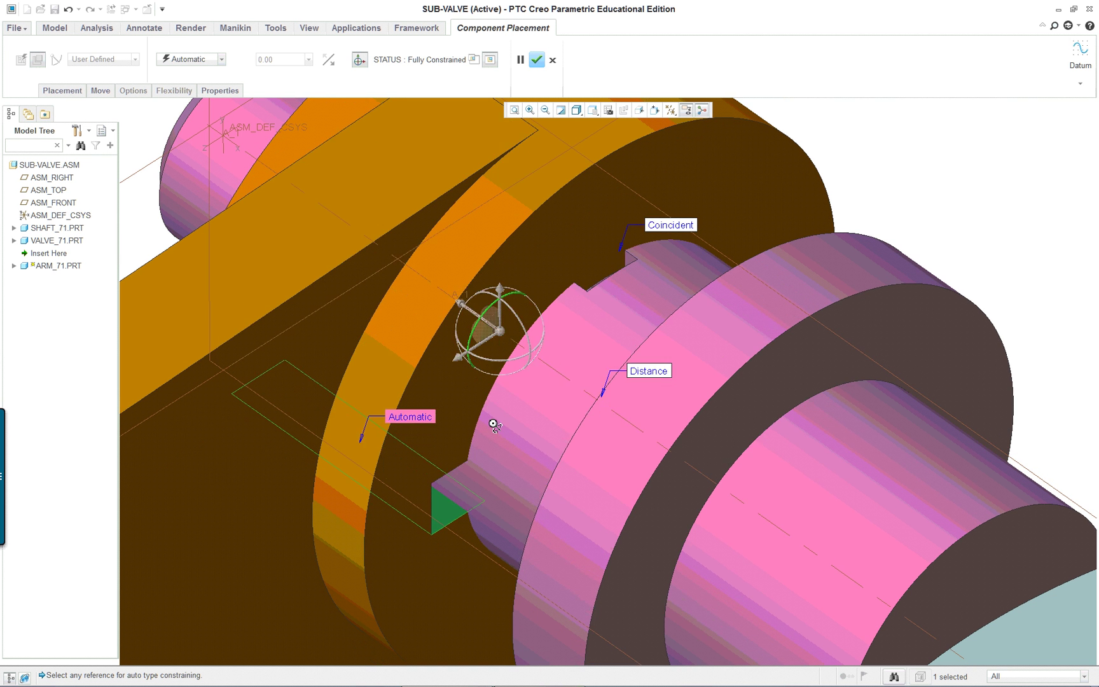
{"action": "left_click", "coordinate": [632, 264]}
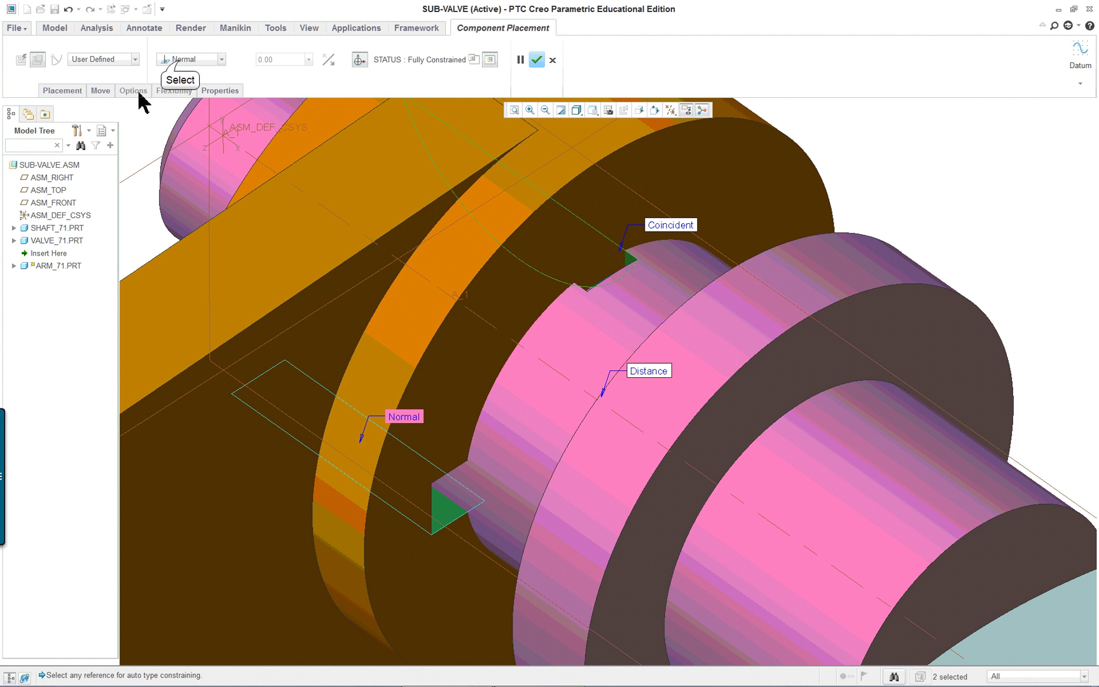
Try the Coincident type for the constraint between the arm's keyway face and the shaft's keyslot face
{"action": "left_click", "coordinate": [182, 59]}
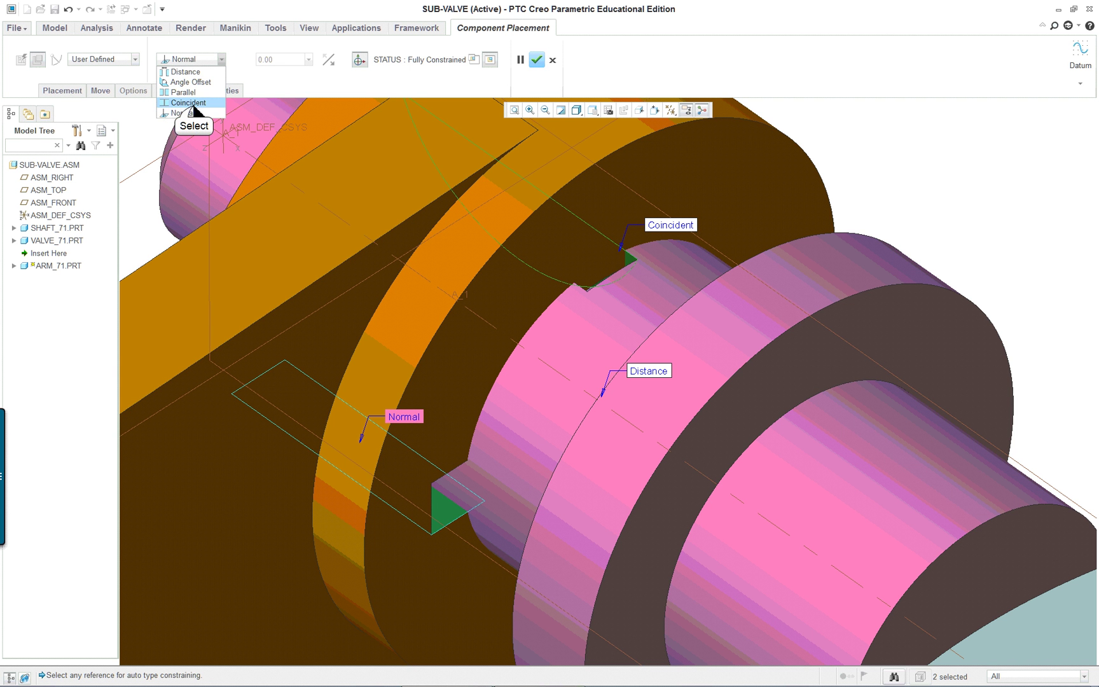
{"action": "left_click", "coordinate": [194, 104]}
{"action": "scroll", "coordinate": [380, 348], "scroll_direction": "up", "scroll_amount": 5}
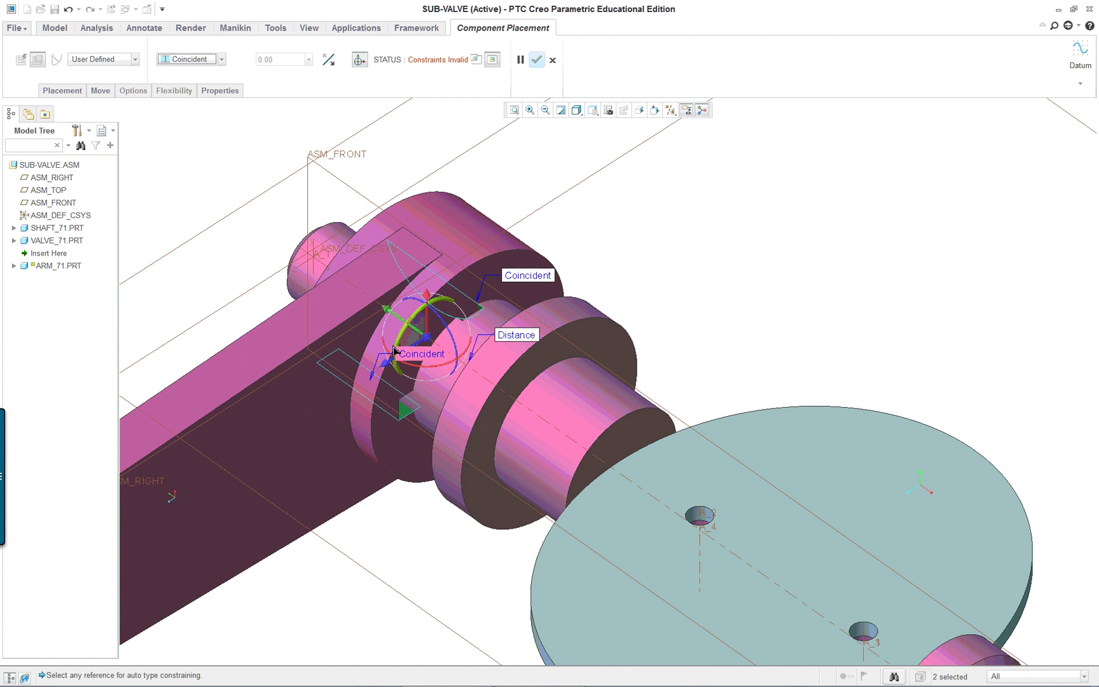
{"action": "middle_click_drag", "start_coordinate": [440, 348], "coordinate": [408, 347]}
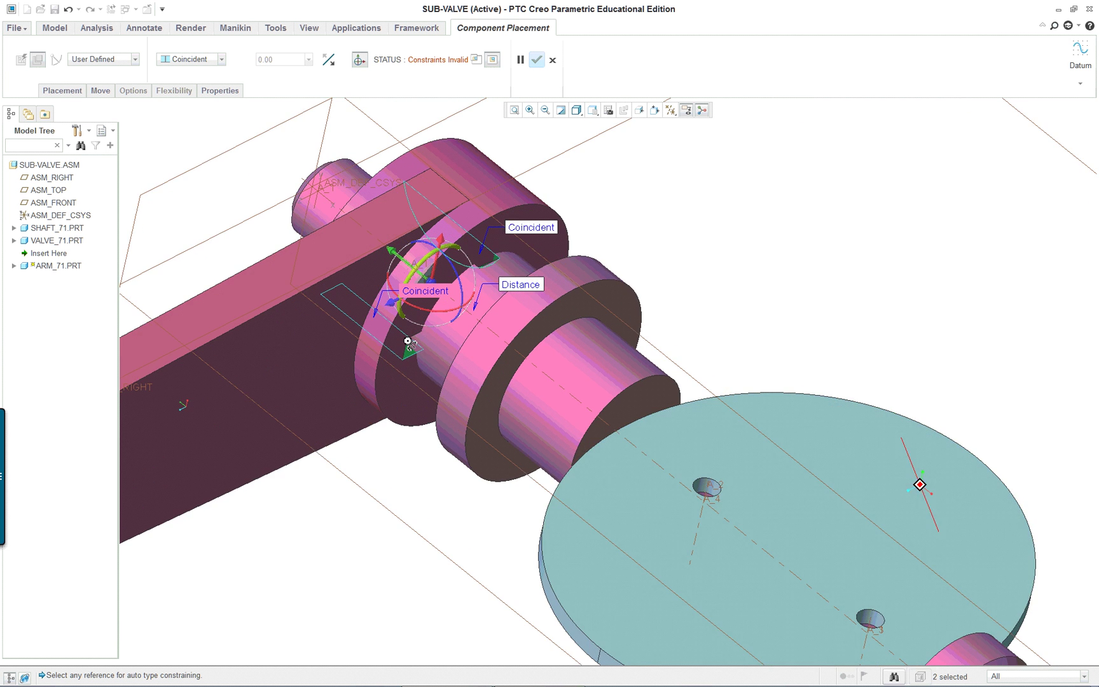
{"action": "scroll", "coordinate": [407, 345], "scroll_direction": "down", "scroll_amount": 3}
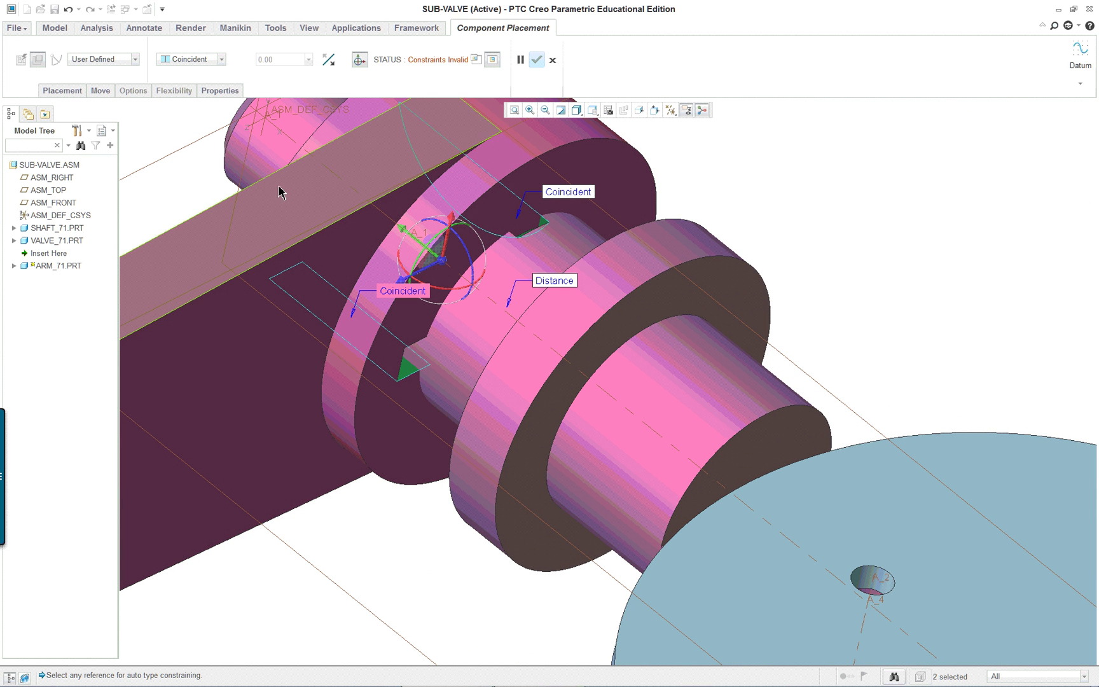
Set the constraint between the keyway and keyslot faces to Parallel and check the arm's rotation on the shaft
{"action": "left_click", "coordinate": [220, 59]}
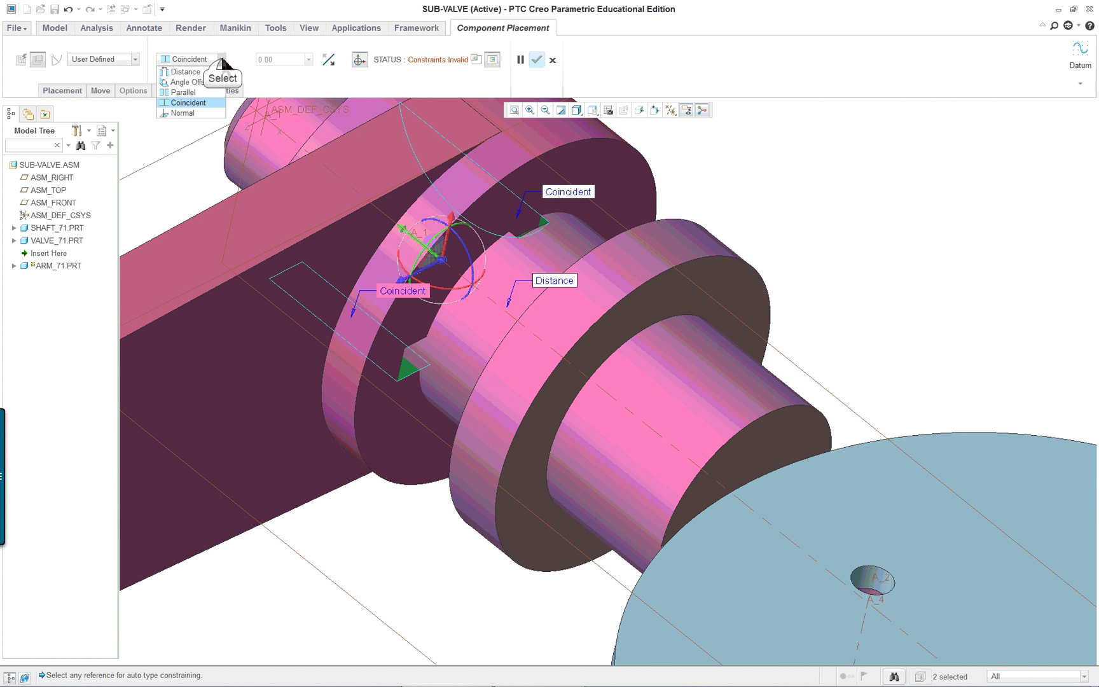
{"action": "left_click", "coordinate": [190, 93]}
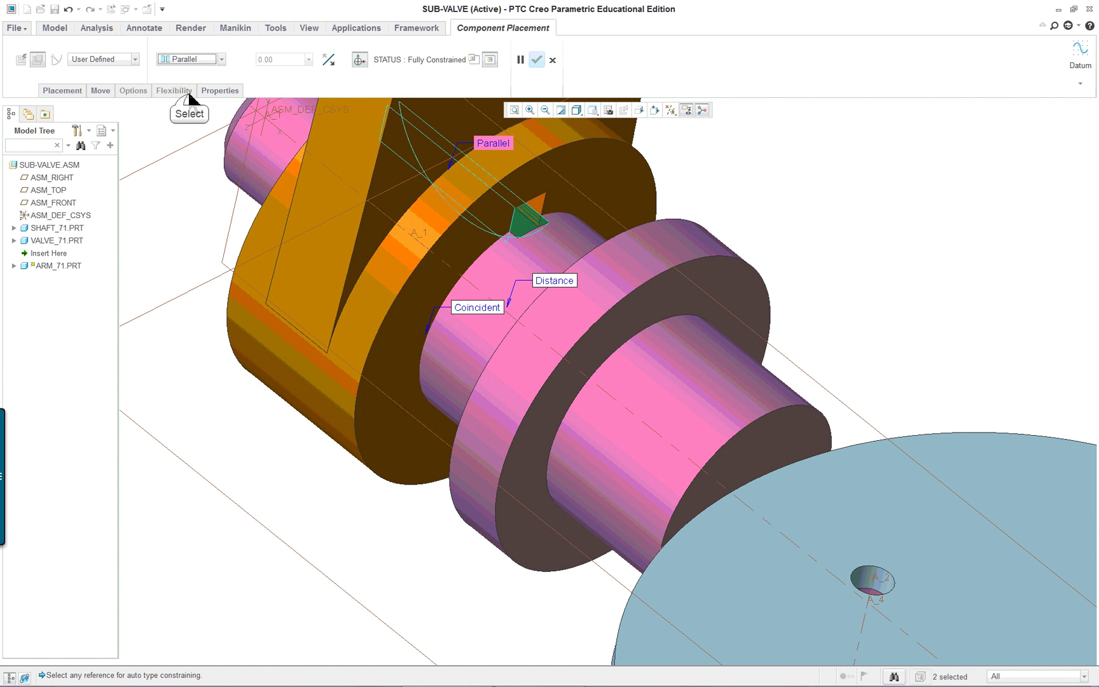
{"action": "scroll", "coordinate": [190, 105], "scroll_direction": "up", "scroll_amount": 3}
{"action": "scroll", "coordinate": [433, 229], "scroll_direction": "down", "scroll_amount": 3}
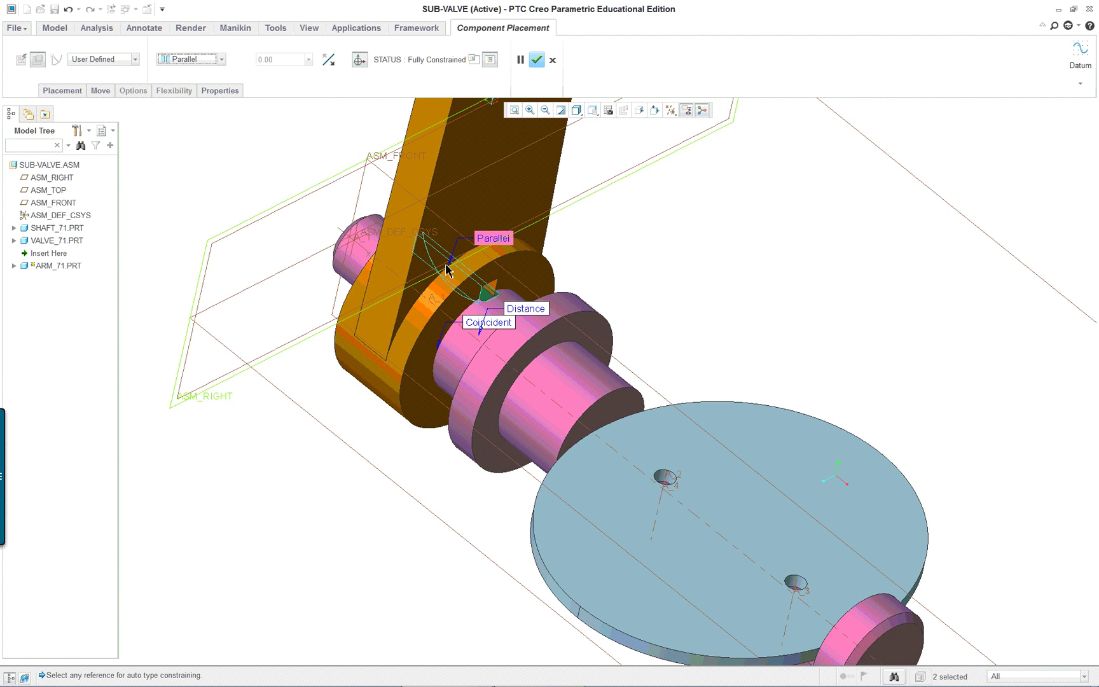
Check how the arm's keyway lines up with the shaft's keyslot and accept the arm's placement
{"action": "scroll", "coordinate": [483, 405], "scroll_direction": "down", "scroll_amount": 6}
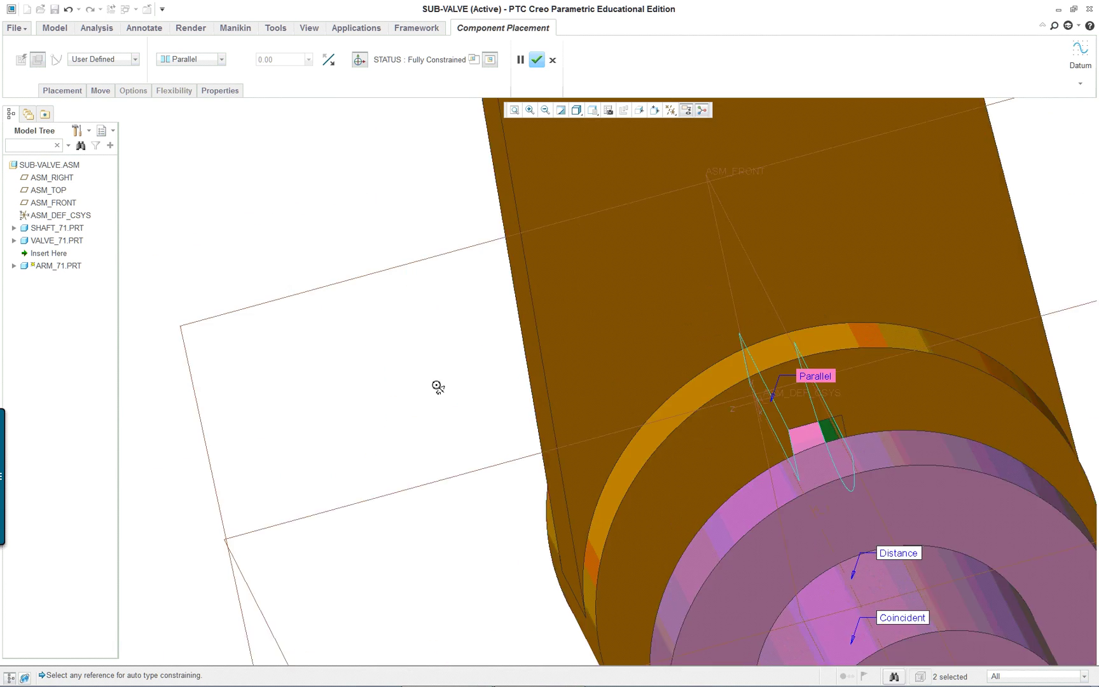
{"action": "middle_click_drag", "start_coordinate": [444, 392], "coordinate": [517, 409]}
{"action": "scroll", "coordinate": [517, 408], "scroll_direction": "up", "scroll_amount": 8}
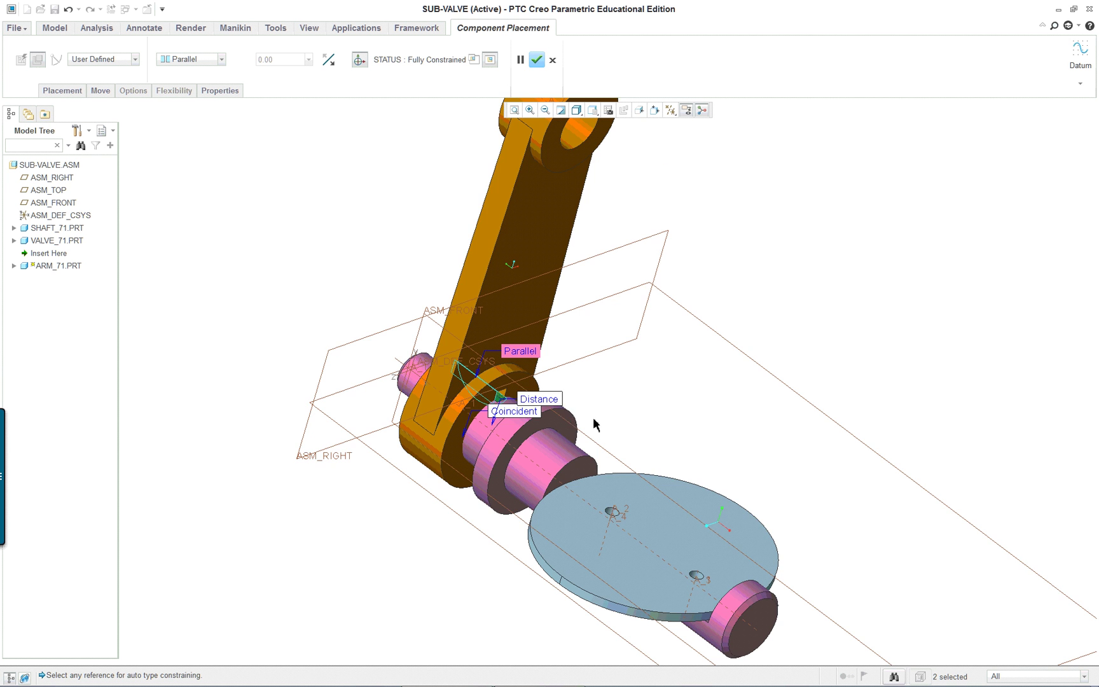
{"action": "middle_click_drag", "start_coordinate": [596, 425], "coordinate": [572, 402]}
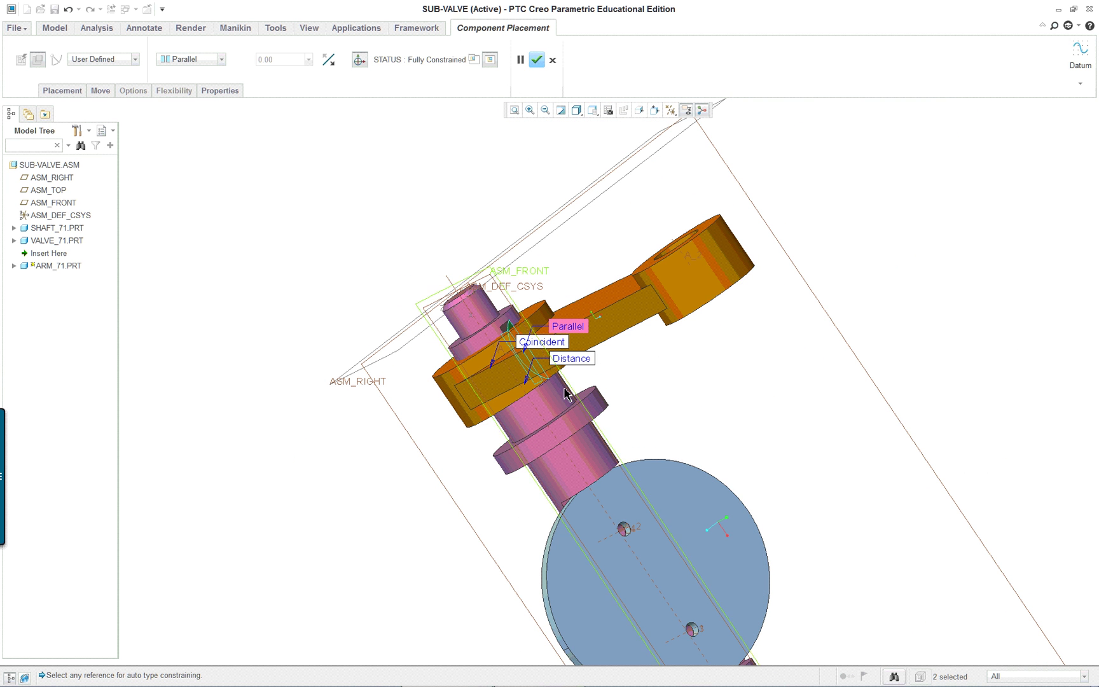
{"action": "scroll", "coordinate": [649, 445], "scroll_direction": "up", "scroll_amount": 3}
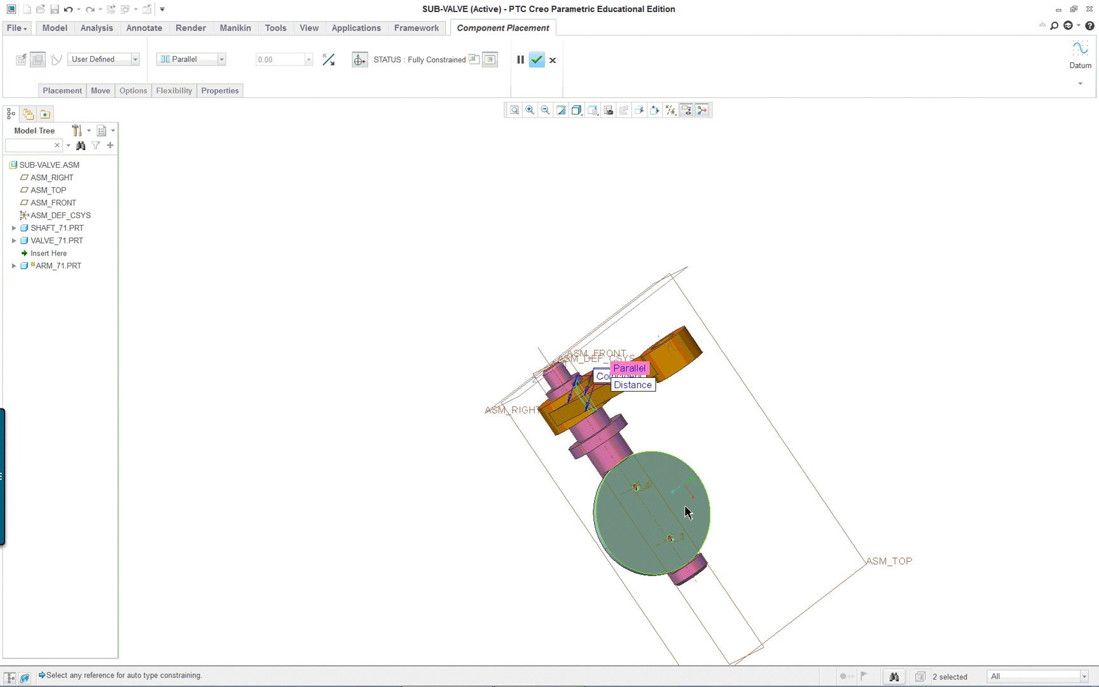
{"action": "middle_click_drag", "start_coordinate": [688, 512], "coordinate": [675, 444]}
{"action": "middle_click", "coordinate": [723, 424]}
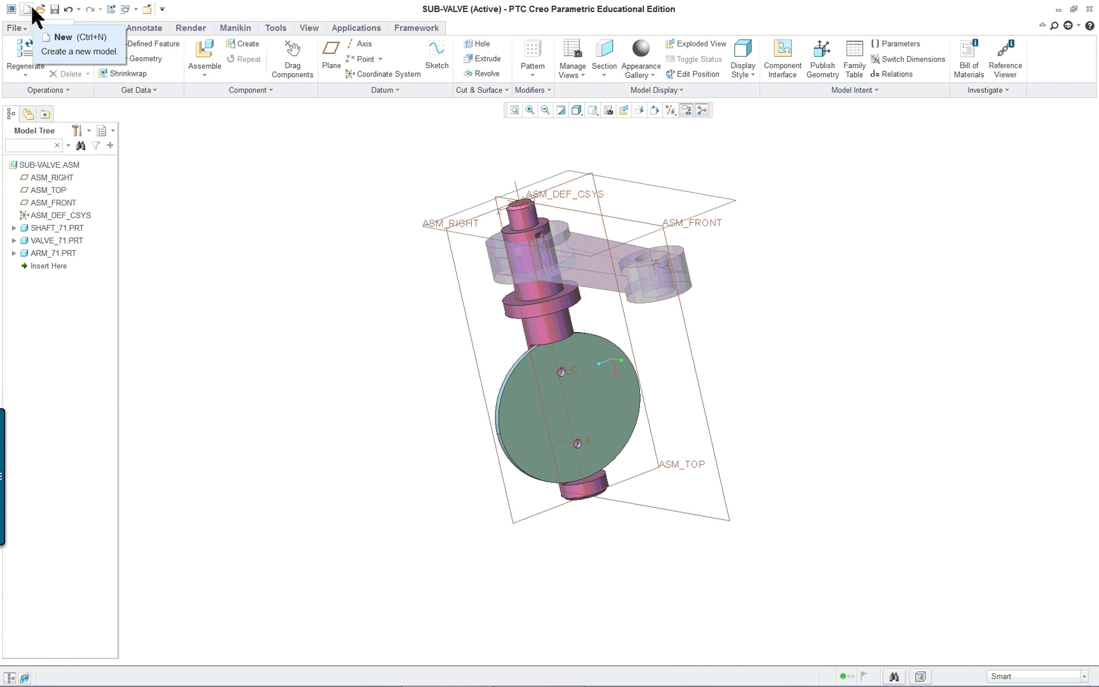
Save the SUB-VALVE assembly in the Valve_Parts folder and close its window
{"action": "left_click", "coordinate": [54, 10]}
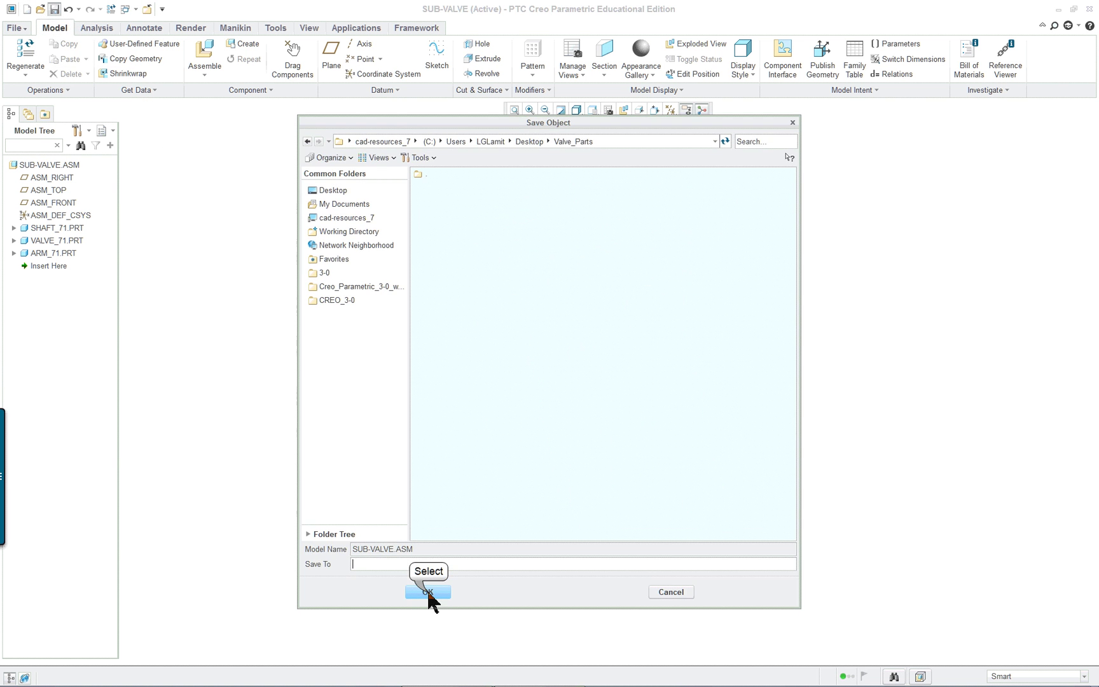
{"action": "left_click", "coordinate": [428, 592]}
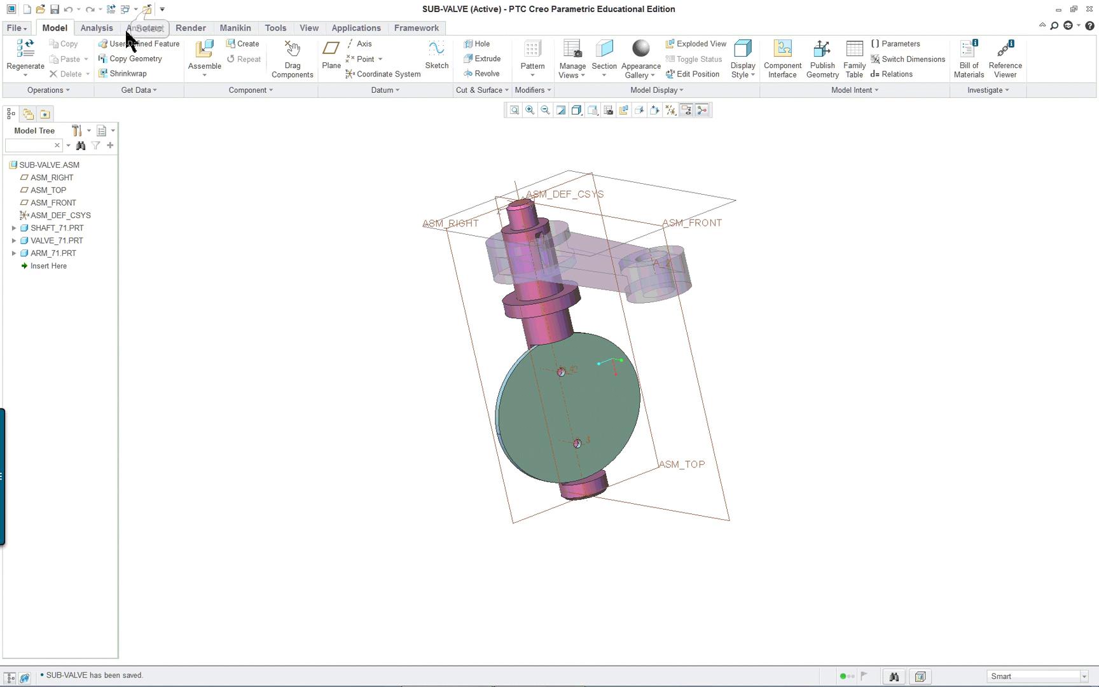
{"action": "left_click", "coordinate": [151, 9]}
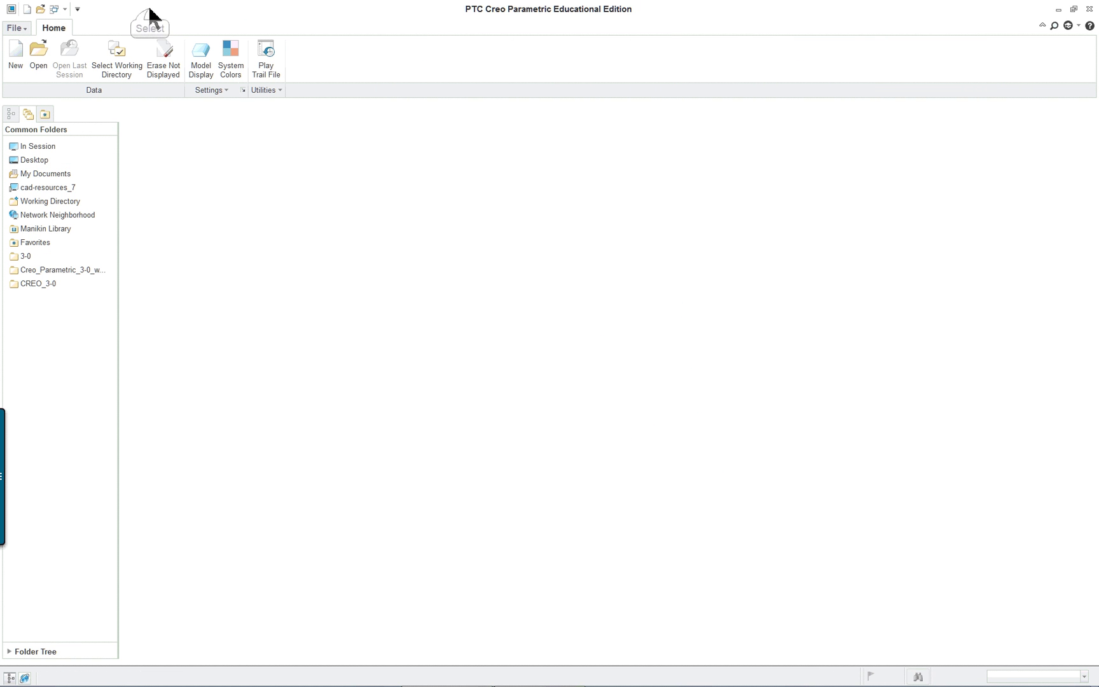
Create a new design assembly named asm_valve using the default template
{"action": "left_click", "coordinate": [27, 52]}
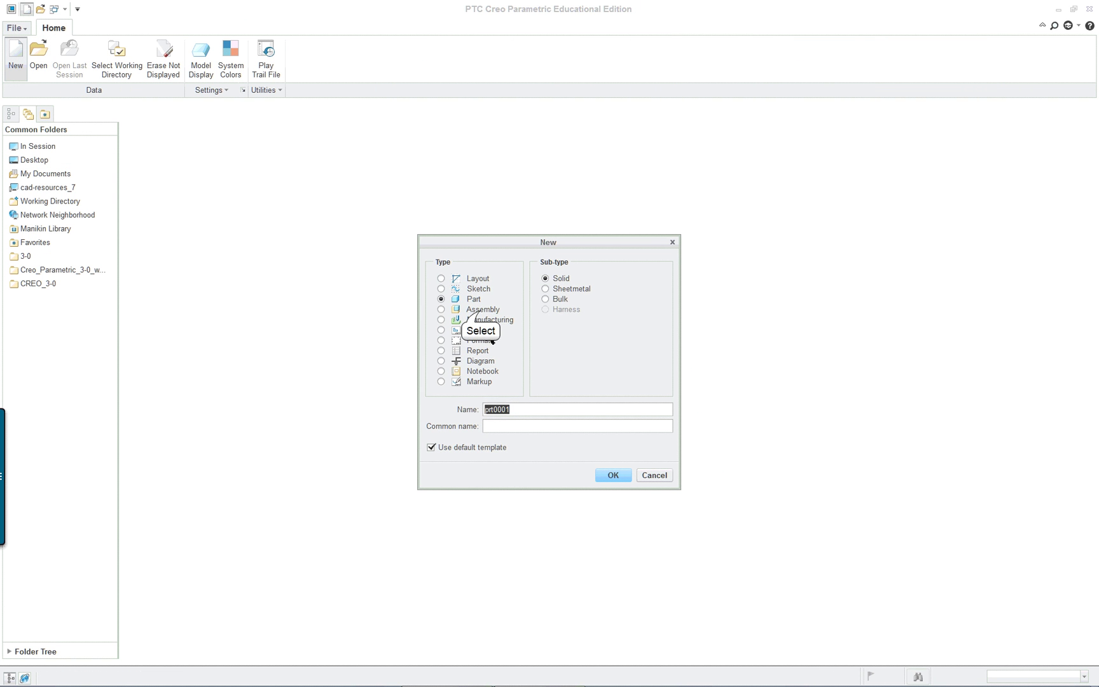
{"action": "left_click", "coordinate": [482, 311]}
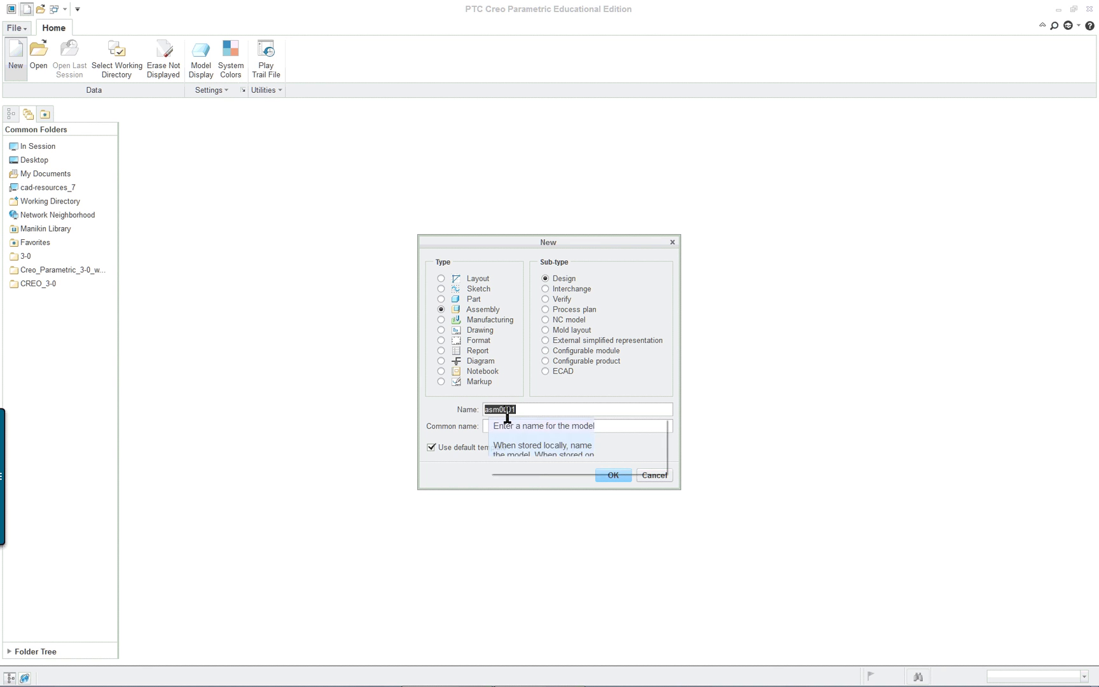
{"action": "type", "text": "asm_valve"}
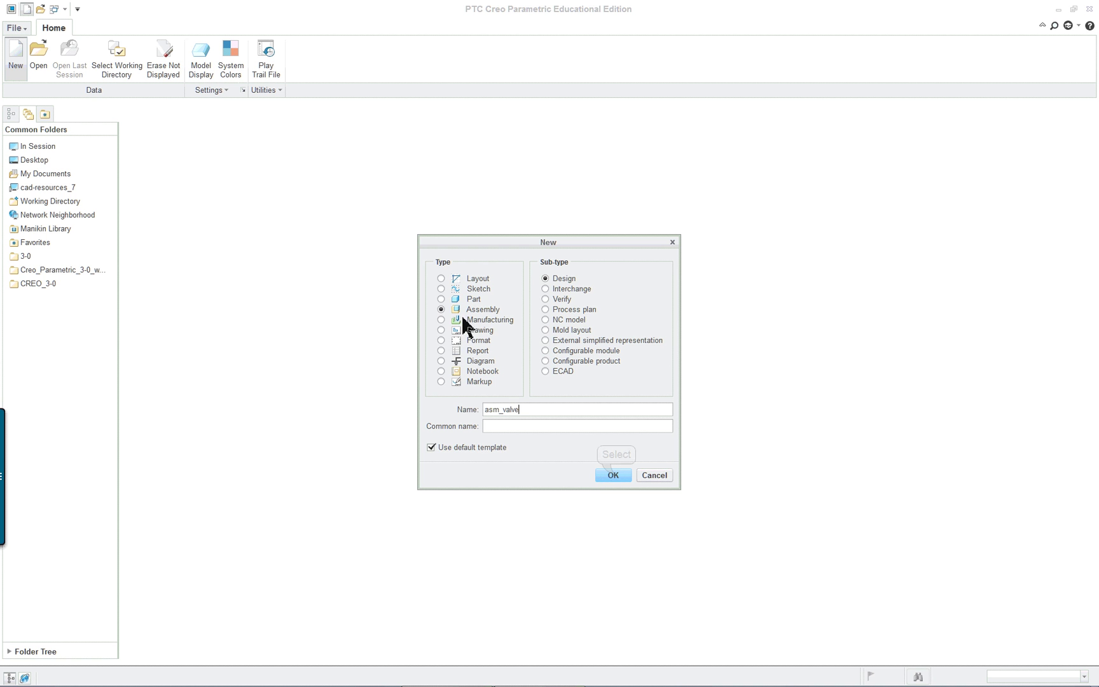
{"action": "left_click", "coordinate": [615, 477]}
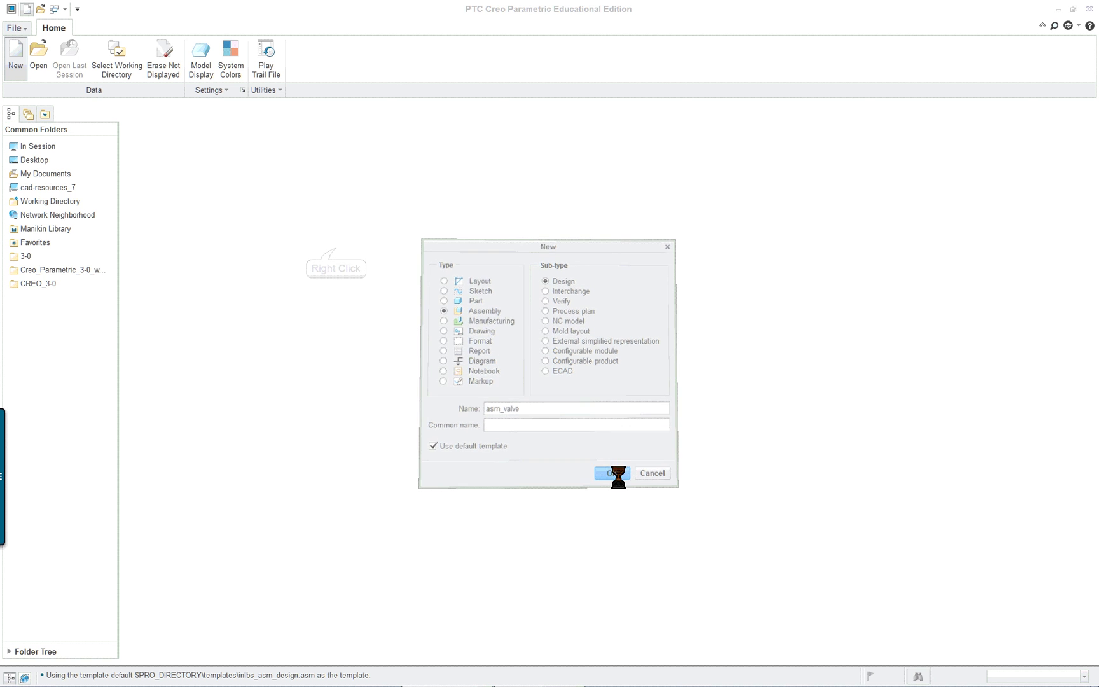
Bring housing_71.prt into the new assembly as its first component
{"action": "right_click", "coordinate": [336, 253]}
{"action": "left_click", "coordinate": [204, 66]}
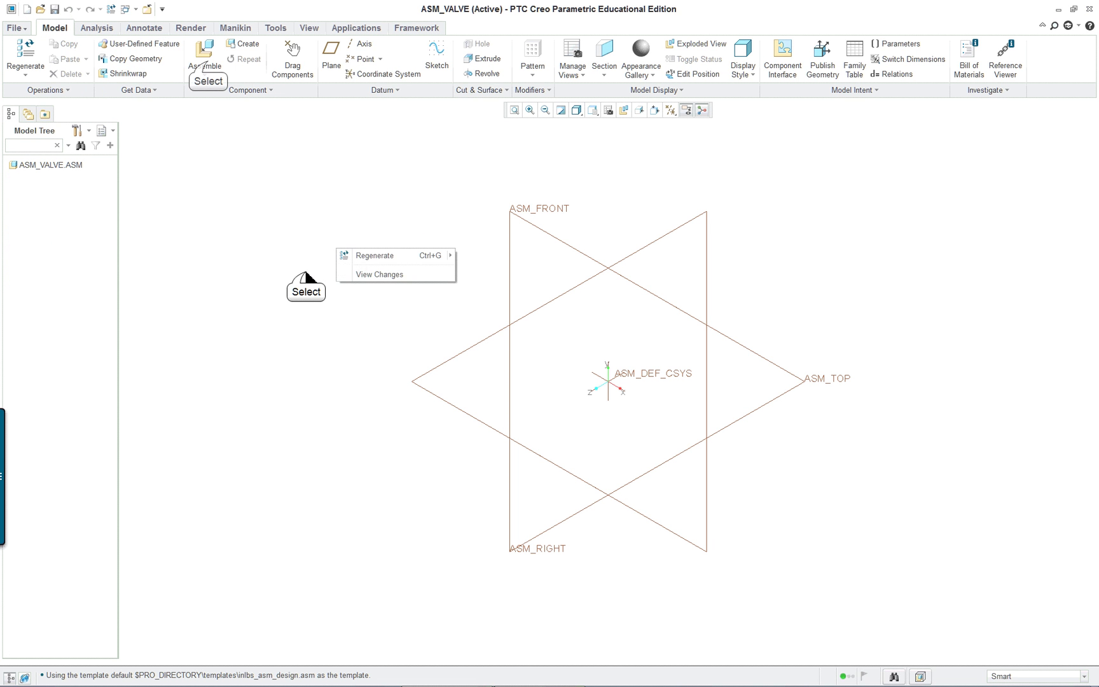
{"action": "left_click", "coordinate": [208, 66]}
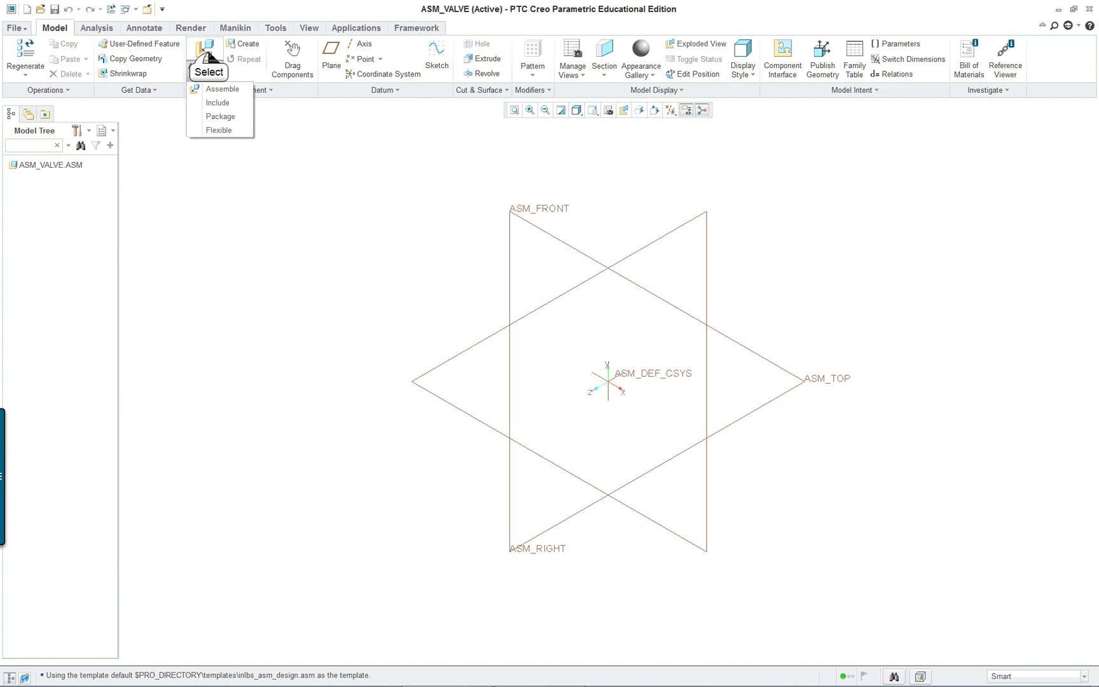
{"action": "left_click", "coordinate": [222, 89]}
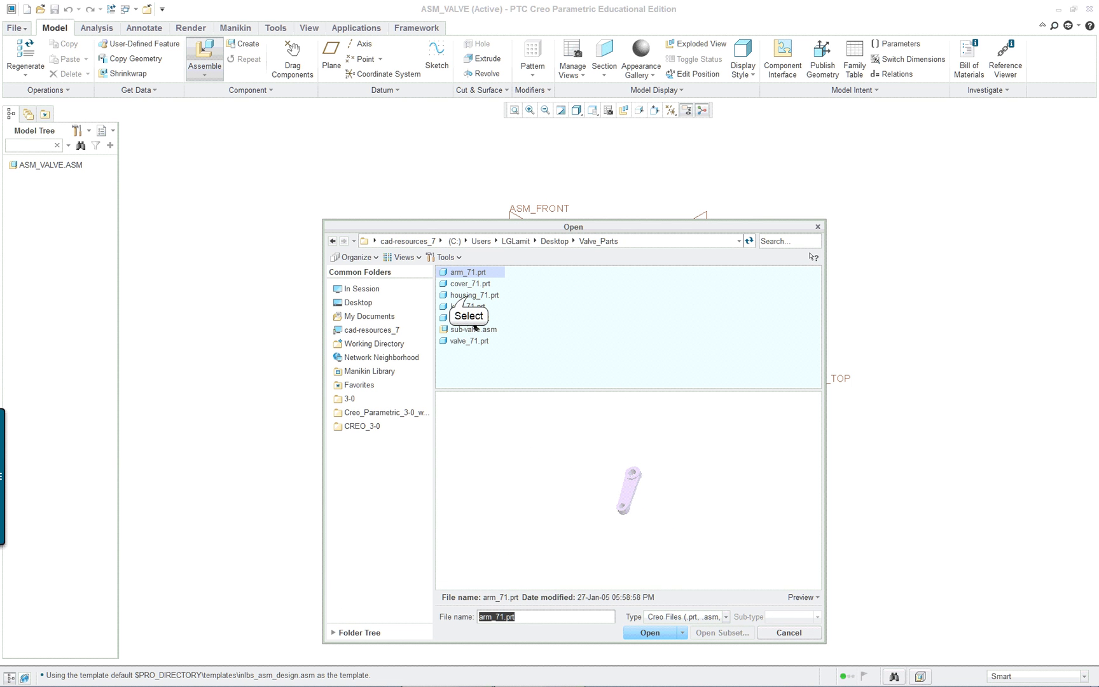
{"action": "left_click", "coordinate": [472, 295]}
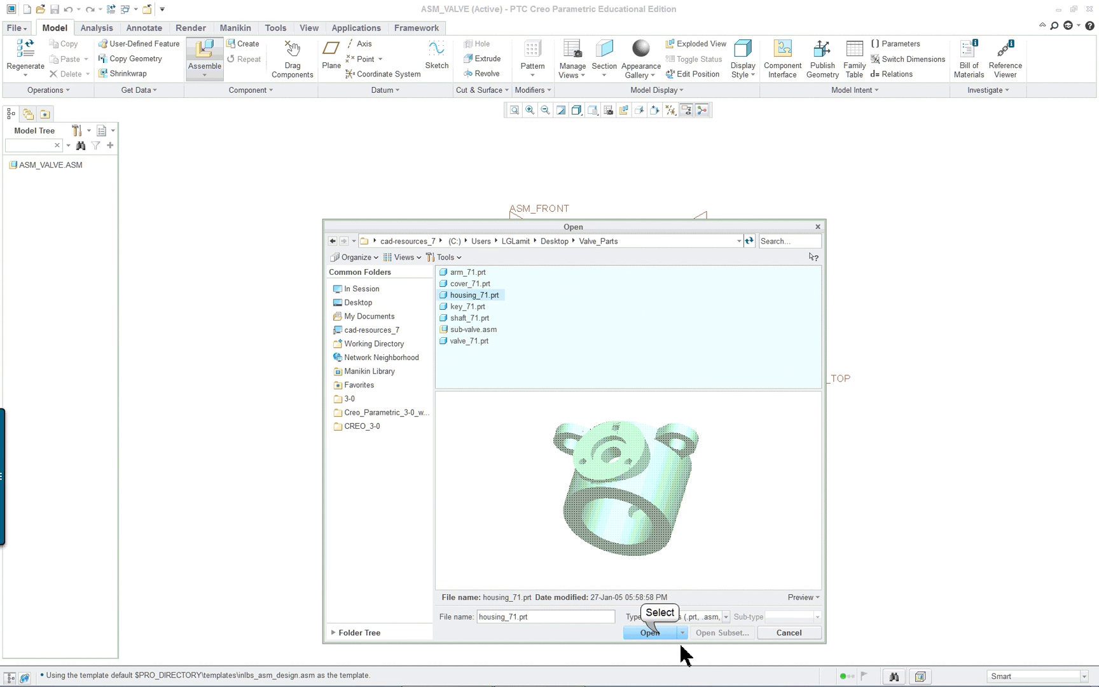
{"action": "left_click", "coordinate": [659, 635]}
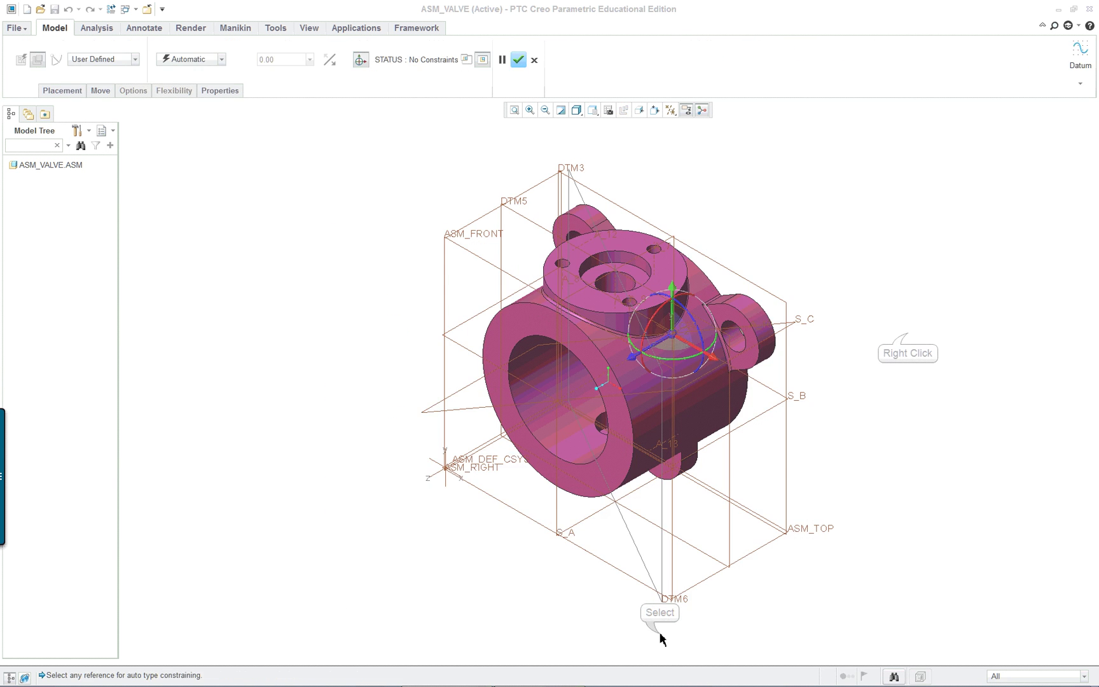
Place the housing with the Default constraint, accept it and restore the standard orientation
{"action": "right_click", "coordinate": [906, 341]}
{"action": "left_click", "coordinate": [985, 476]}
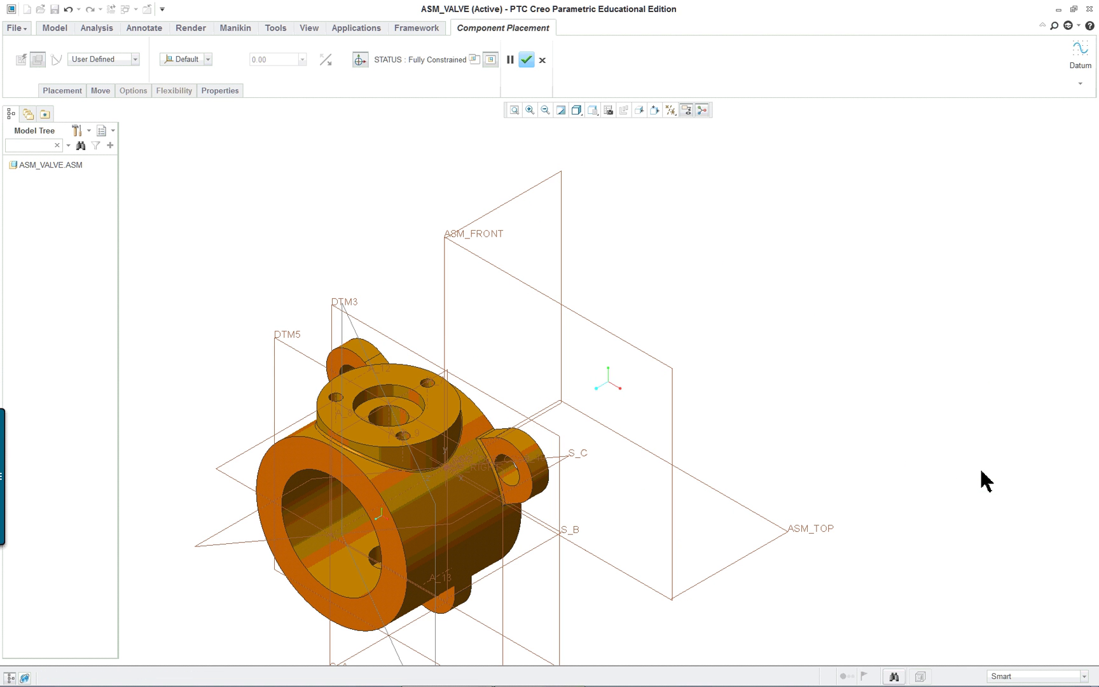
{"action": "scroll", "coordinate": [214, 323], "scroll_direction": "down", "scroll_amount": 2}
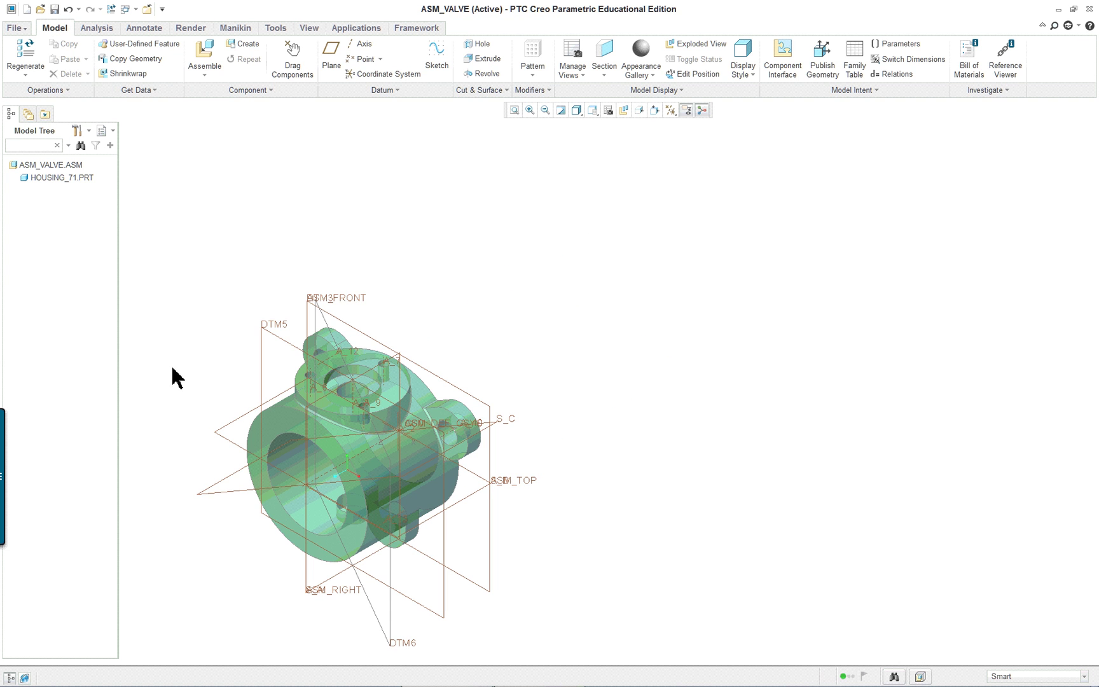
{"action": "key", "text": "ctrl+d"}
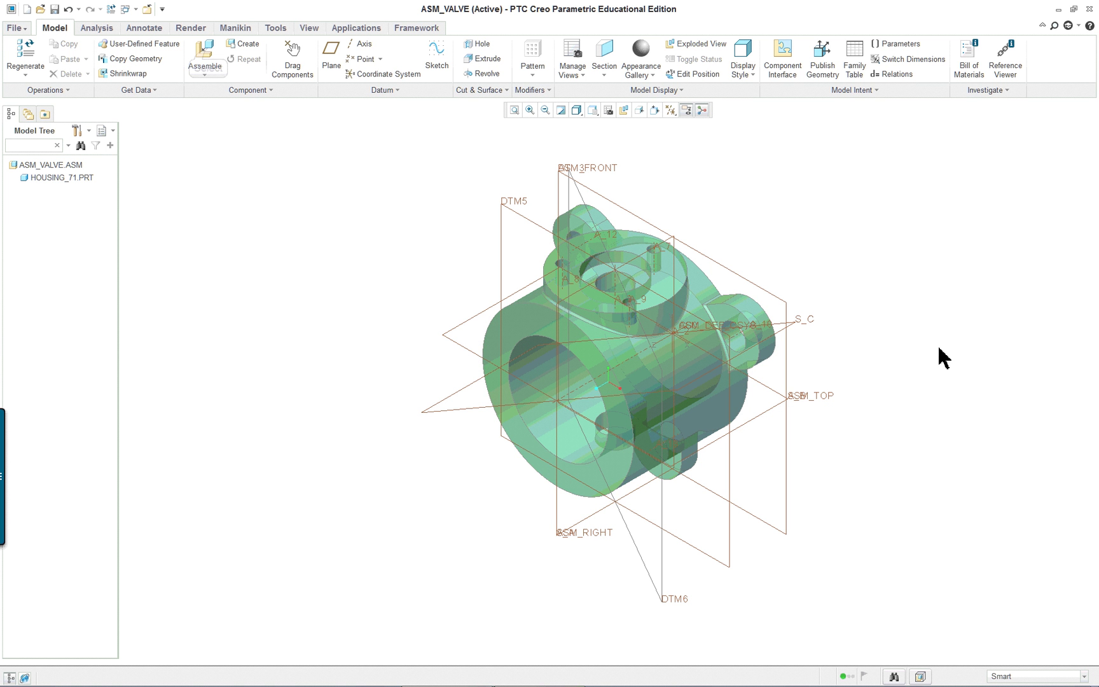
Bring sub-valve.asm into the assembly as the second component
{"action": "left_click", "coordinate": [206, 50]}
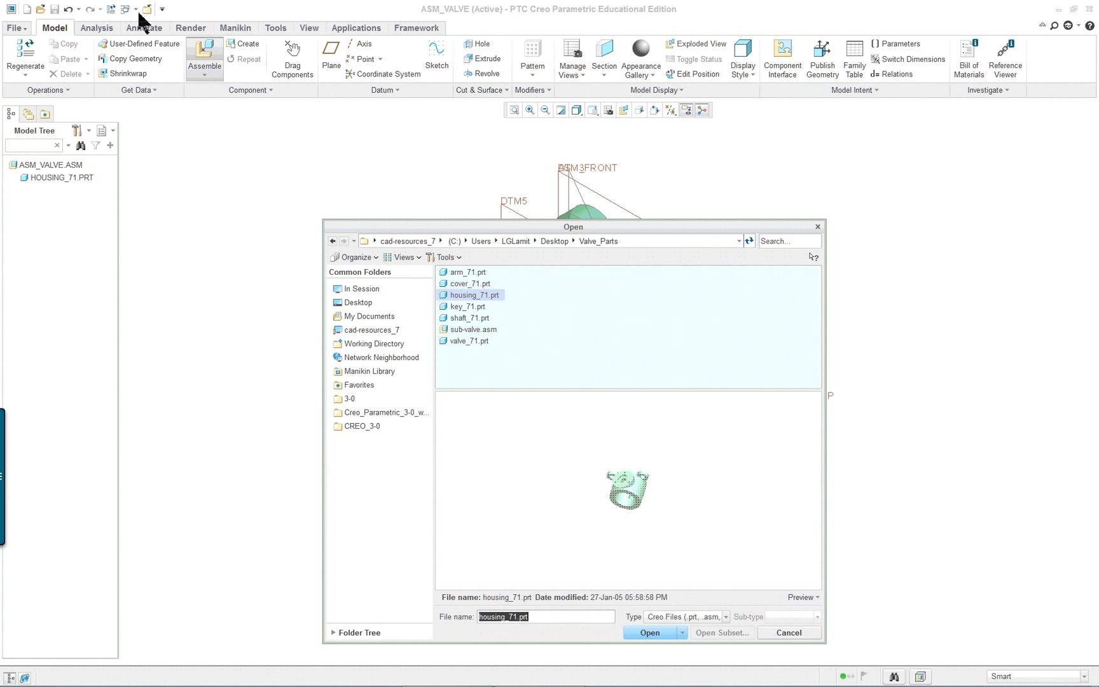
{"action": "double_click", "coordinate": [485, 330]}
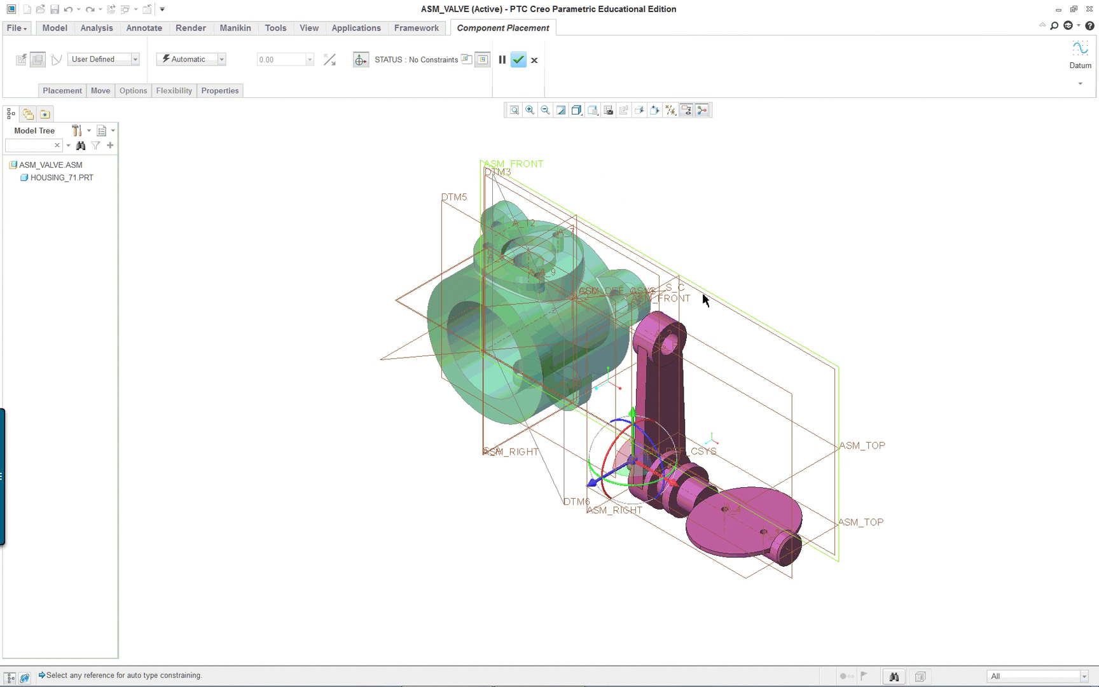
{"action": "scroll", "coordinate": [700, 299], "scroll_direction": "down", "scroll_amount": 3}
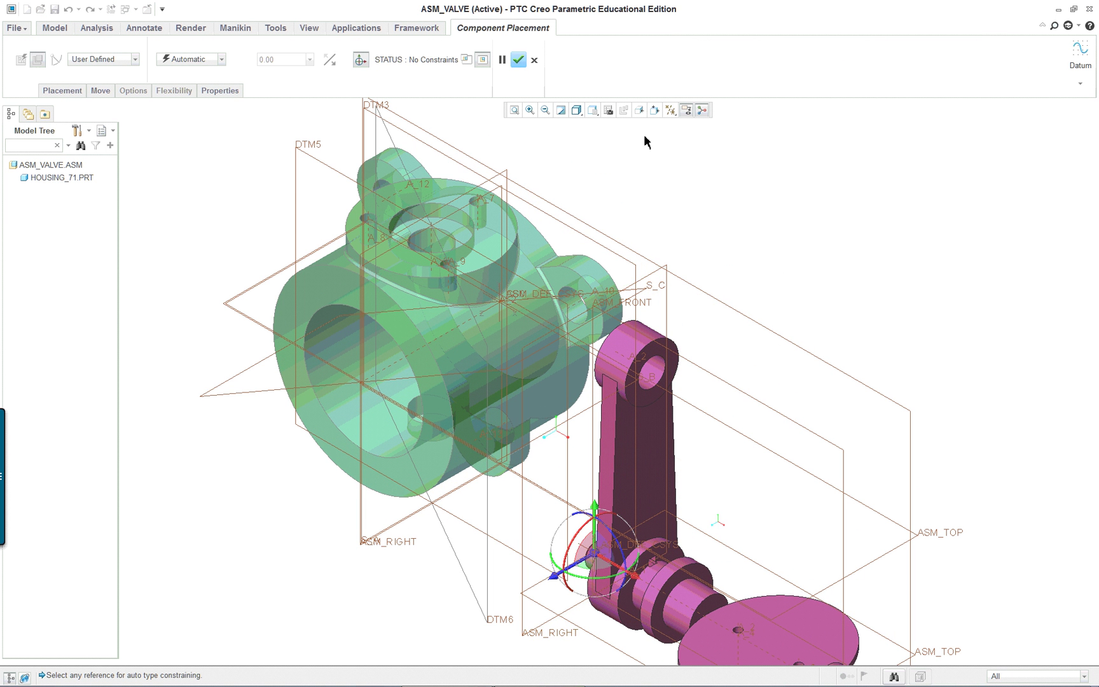
Hide the annotations and all datum axes, points, coordinate systems and planes
{"action": "left_click", "coordinate": [687, 111]}
{"action": "left_click", "coordinate": [672, 110]}
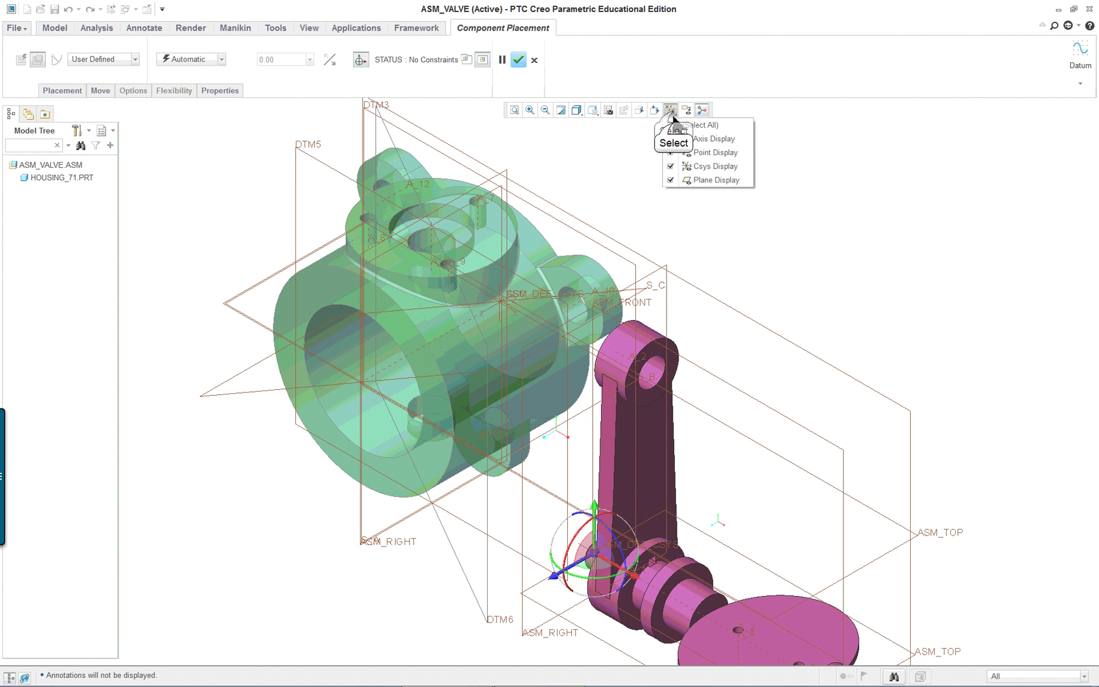
{"action": "left_click", "coordinate": [671, 125]}
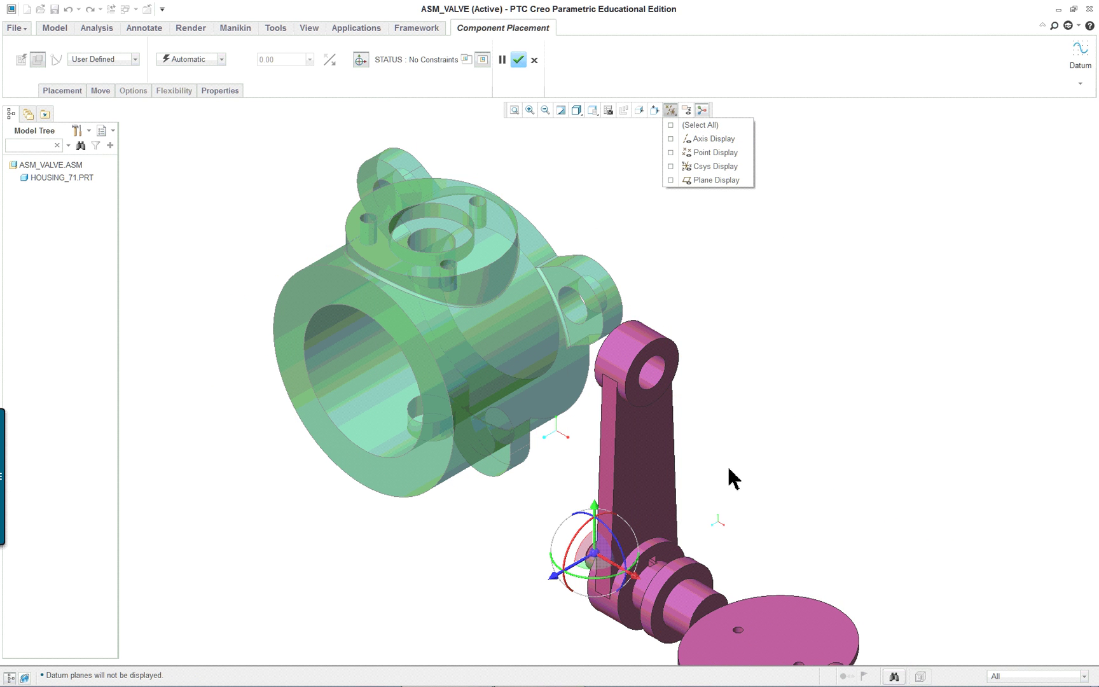
{"action": "left_click", "coordinate": [868, 374]}
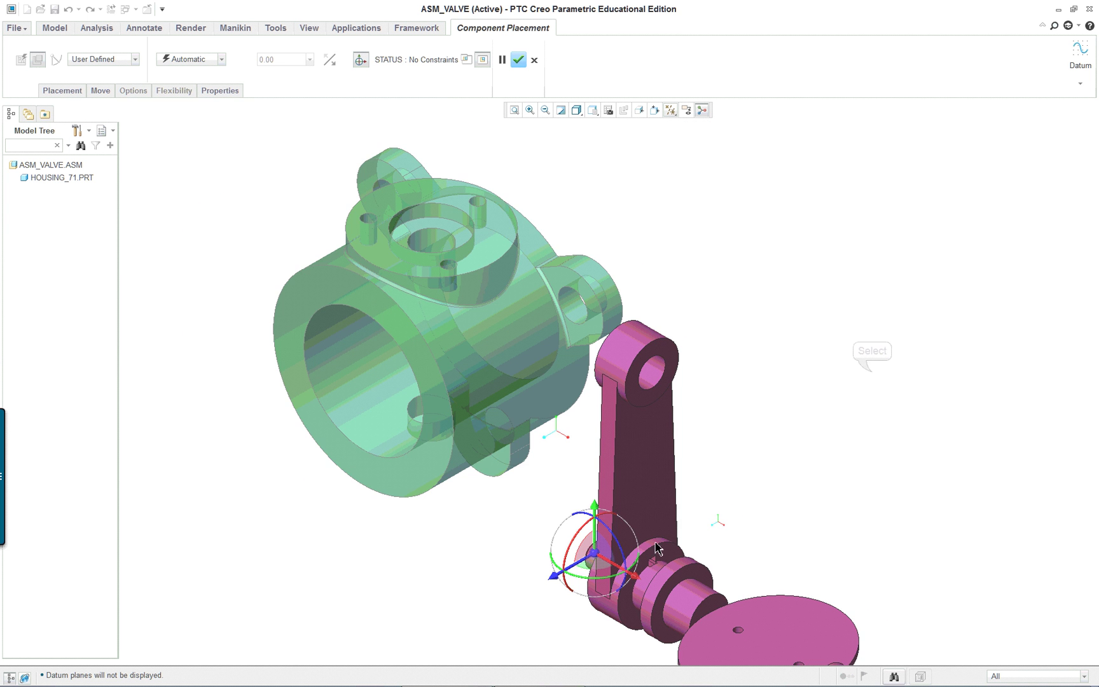
Constrain the shaft's cylindrical surface beside the collar to the counterbore wall in the housing's round flange
{"action": "scroll", "coordinate": [658, 549], "scroll_direction": "down", "scroll_amount": 3}
{"action": "scroll", "coordinate": [655, 572], "scroll_direction": "up", "scroll_amount": 3}
{"action": "scroll", "coordinate": [651, 592], "scroll_direction": "down", "scroll_amount": 3}
{"action": "scroll", "coordinate": [651, 592], "scroll_direction": "up", "scroll_amount": 3}
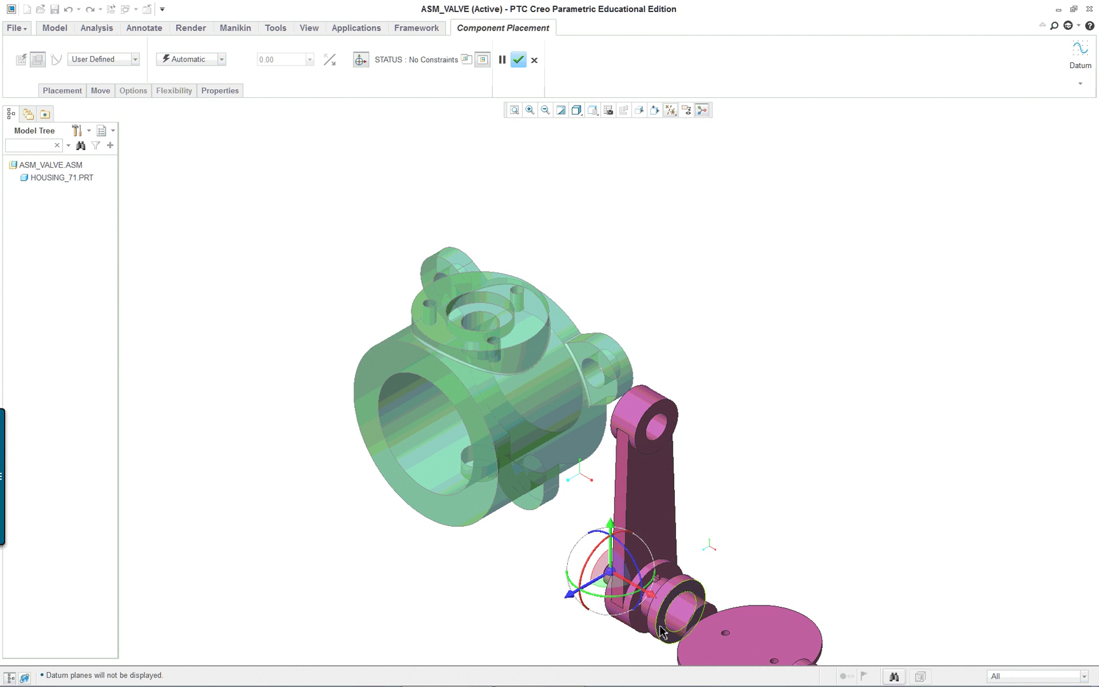
{"action": "scroll", "coordinate": [651, 649], "scroll_direction": "down", "scroll_amount": 3}
{"action": "scroll", "coordinate": [654, 636], "scroll_direction": "down", "scroll_amount": 1}
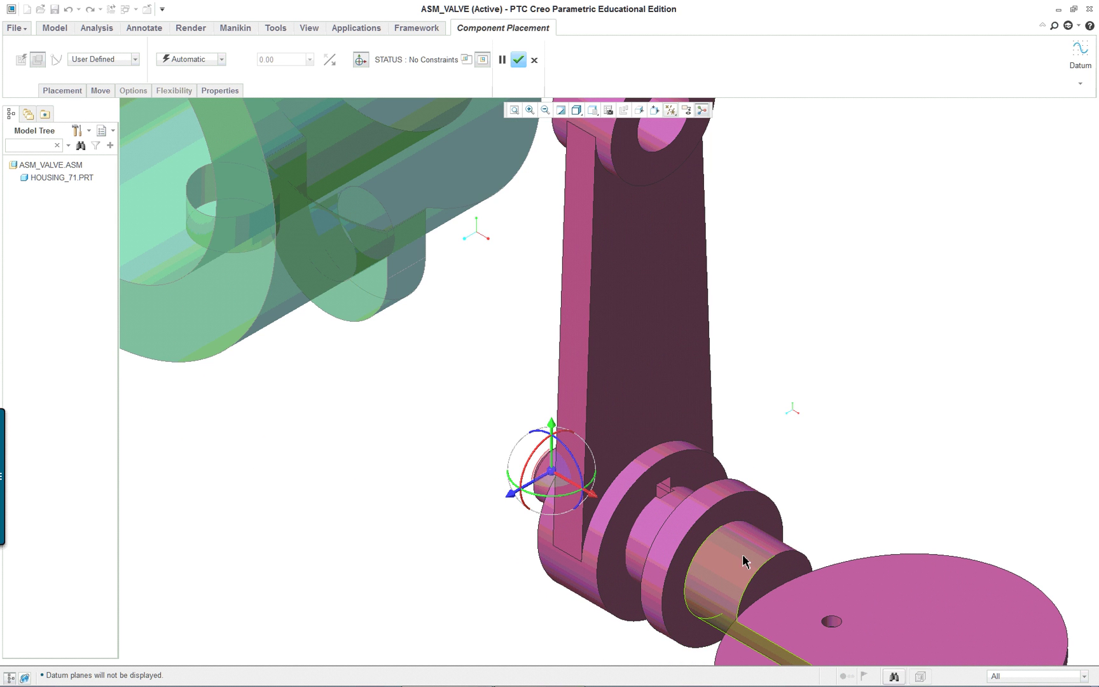
{"action": "left_click", "coordinate": [708, 565]}
{"action": "scroll", "coordinate": [708, 565], "scroll_direction": "up", "scroll_amount": 5}
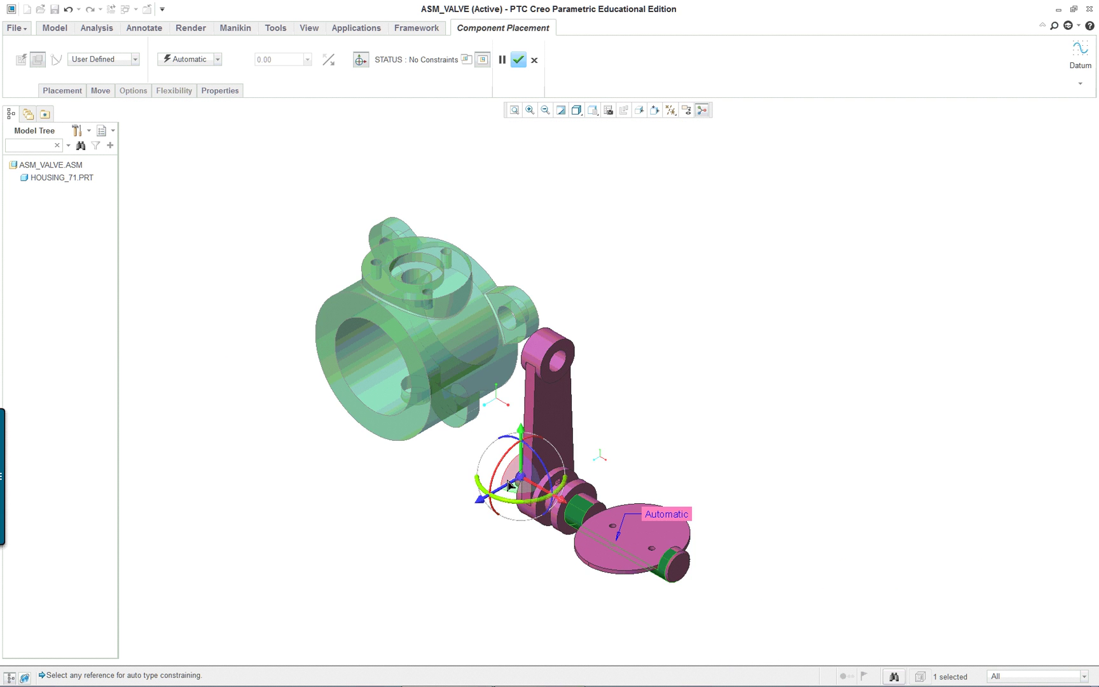
{"action": "scroll", "coordinate": [412, 258], "scroll_direction": "down", "scroll_amount": 8}
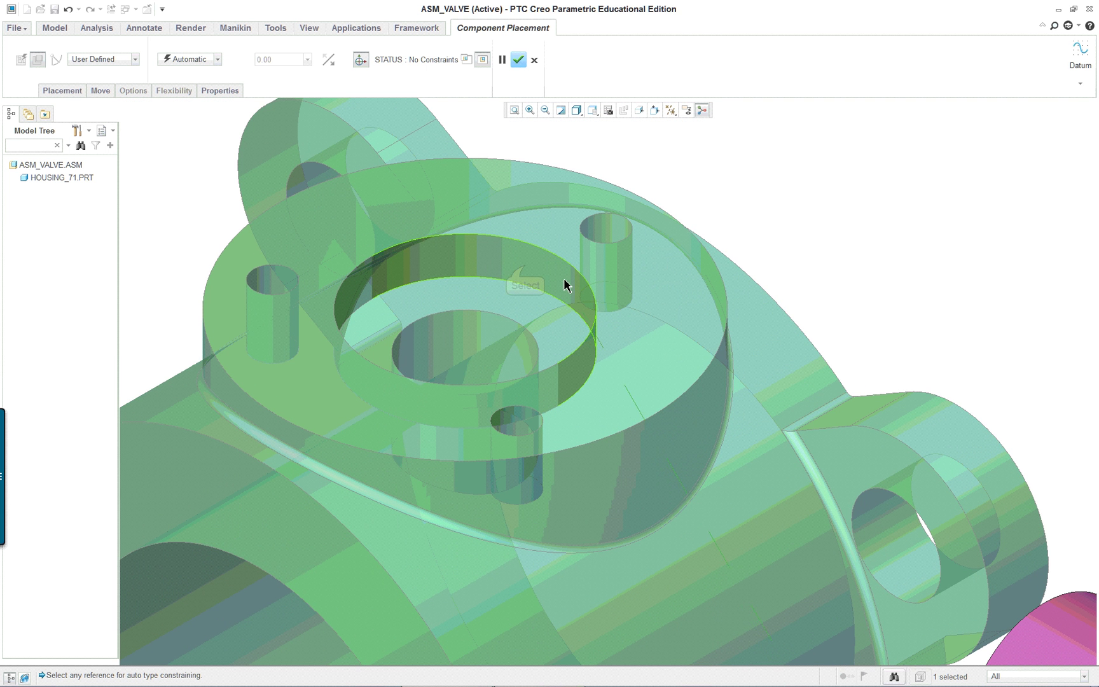
{"action": "left_click", "coordinate": [516, 267]}
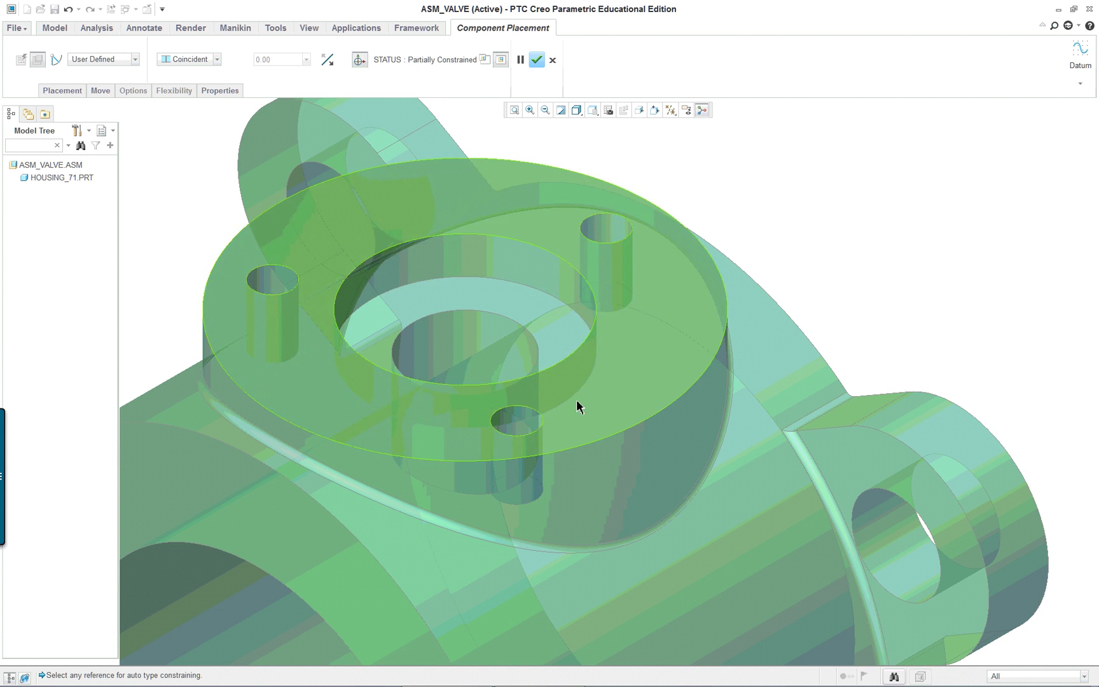
Try flipping the Coincident constraint between the shaft and the housing
{"action": "scroll", "coordinate": [579, 404], "scroll_direction": "up", "scroll_amount": 6}
{"action": "right_click", "coordinate": [454, 269]}
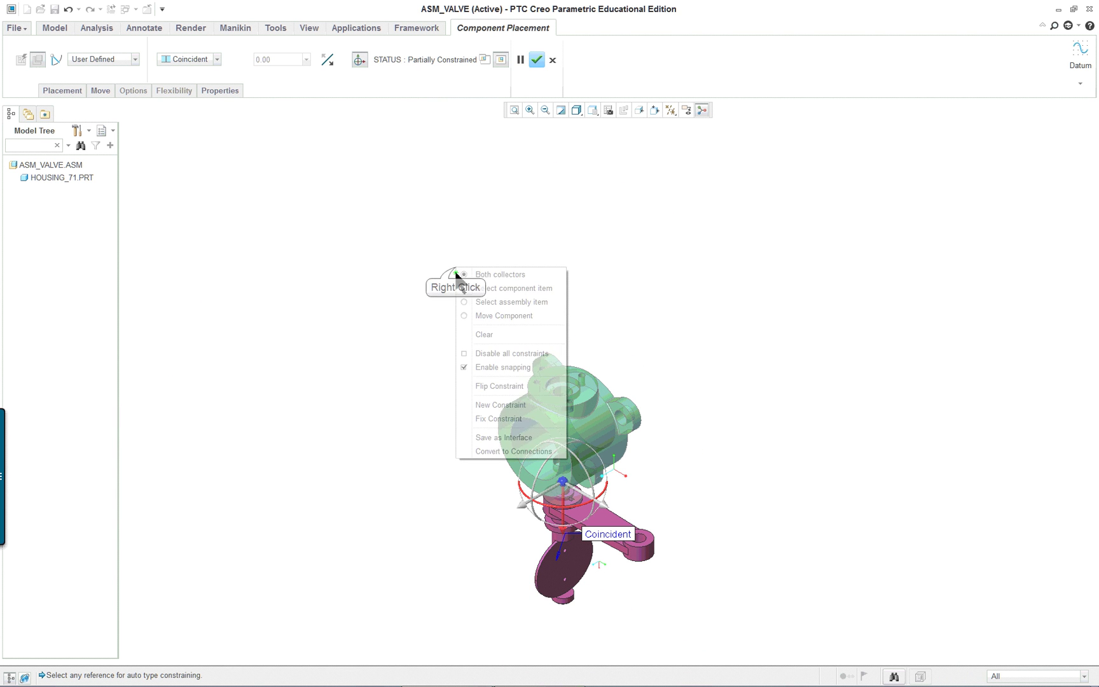
{"action": "left_click", "coordinate": [503, 384]}
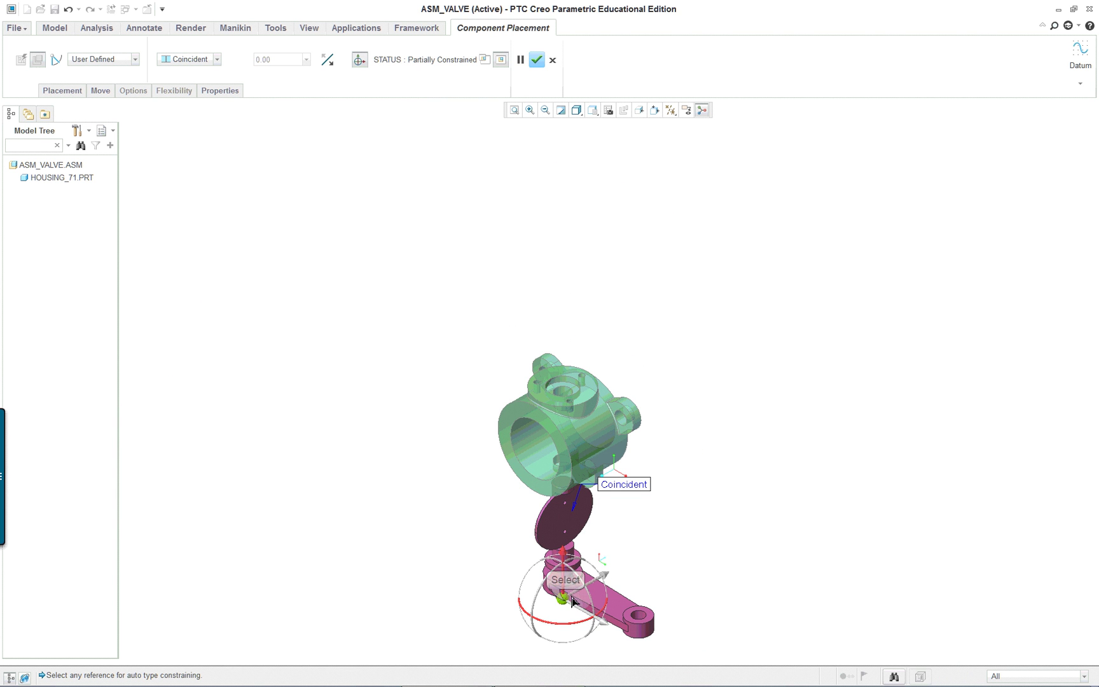
Move the subassembly along the bore axis to above the housing and flip its Coincident constraint so the valve plate points toward the housing
{"action": "left_click_drag", "start_coordinate": [567, 606], "coordinate": [563, 347]}
{"action": "right_click", "coordinate": [469, 231]}
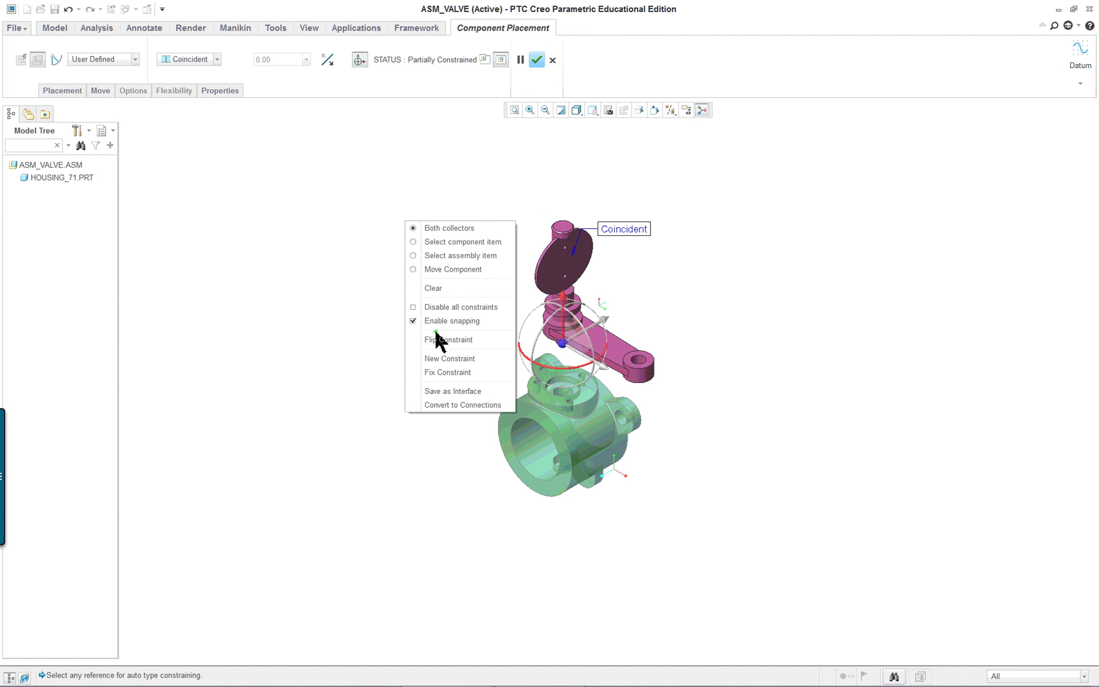
{"action": "left_click", "coordinate": [447, 339]}
{"action": "scroll", "coordinate": [630, 375], "scroll_direction": "down", "scroll_amount": 5}
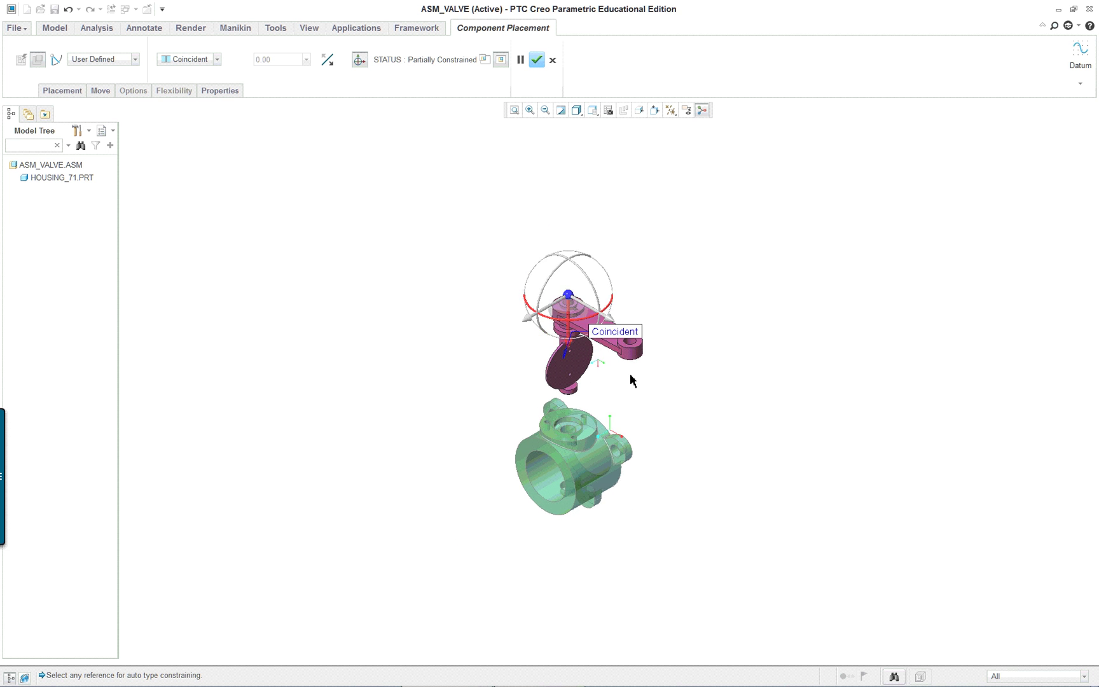
Constrain the underside of the shaft collar Coincident with the counterbore floor in the housing's round flange
{"action": "middle_click_drag", "start_coordinate": [574, 426], "coordinate": [503, 449]}
{"action": "scroll", "coordinate": [510, 486], "scroll_direction": "down", "scroll_amount": 6}
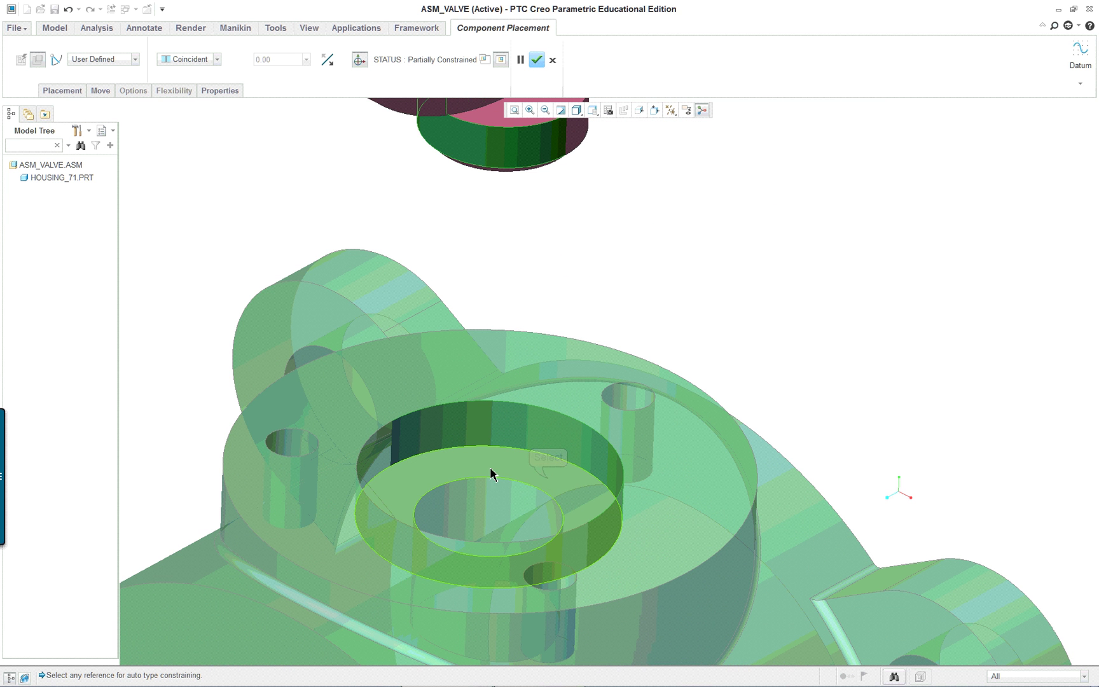
{"action": "left_click", "coordinate": [548, 484]}
{"action": "scroll", "coordinate": [506, 371], "scroll_direction": "up", "scroll_amount": 6}
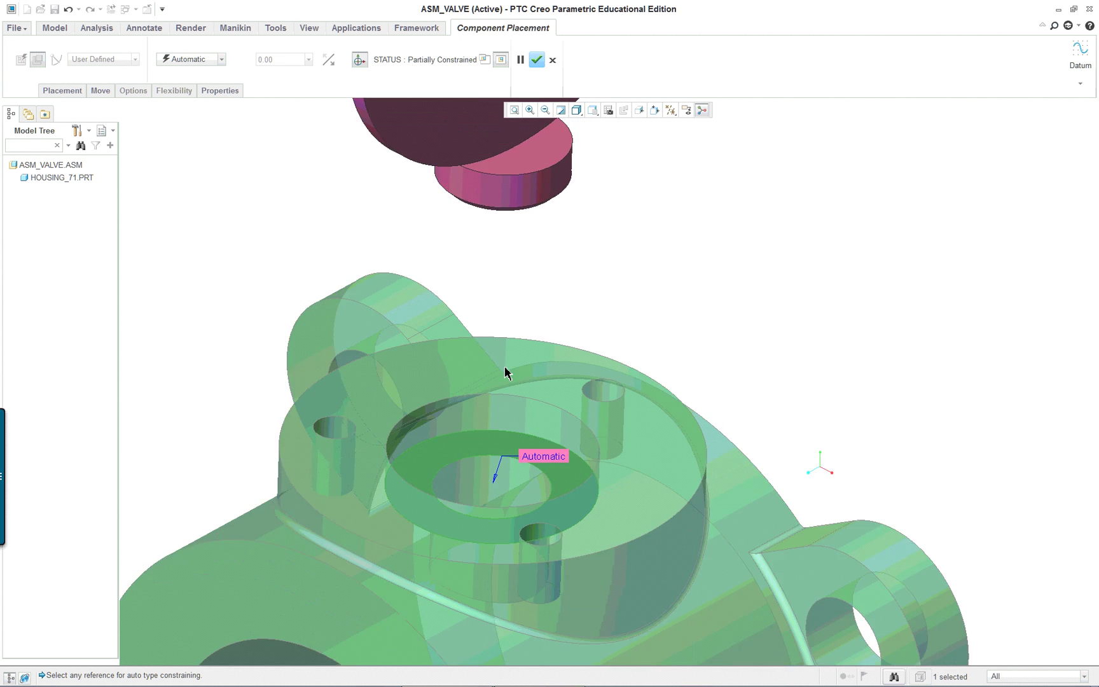
{"action": "scroll", "coordinate": [445, 108], "scroll_direction": "down", "scroll_amount": 10}
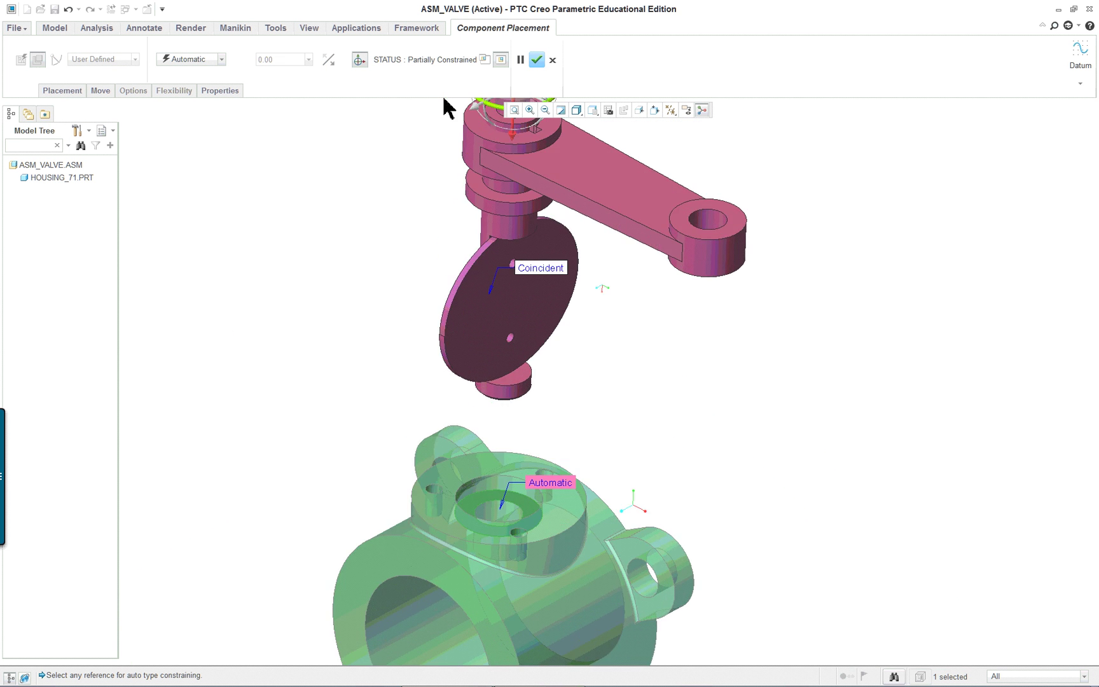
{"action": "middle_click_drag", "start_coordinate": [545, 195], "coordinate": [628, 169]}
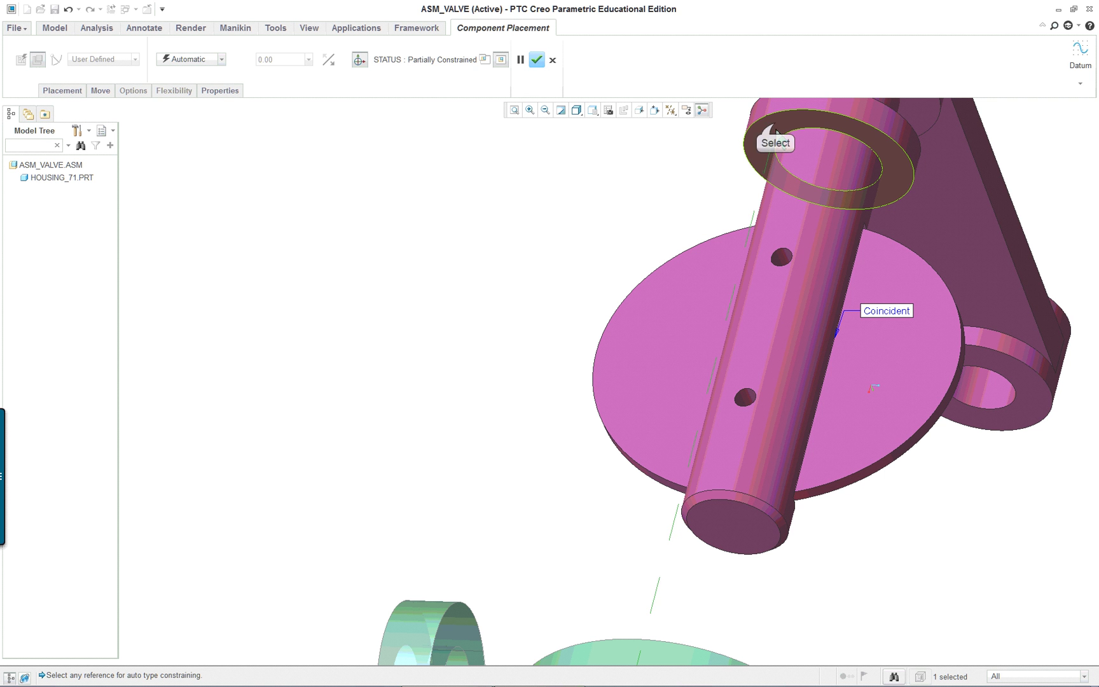
{"action": "left_click", "coordinate": [776, 128]}
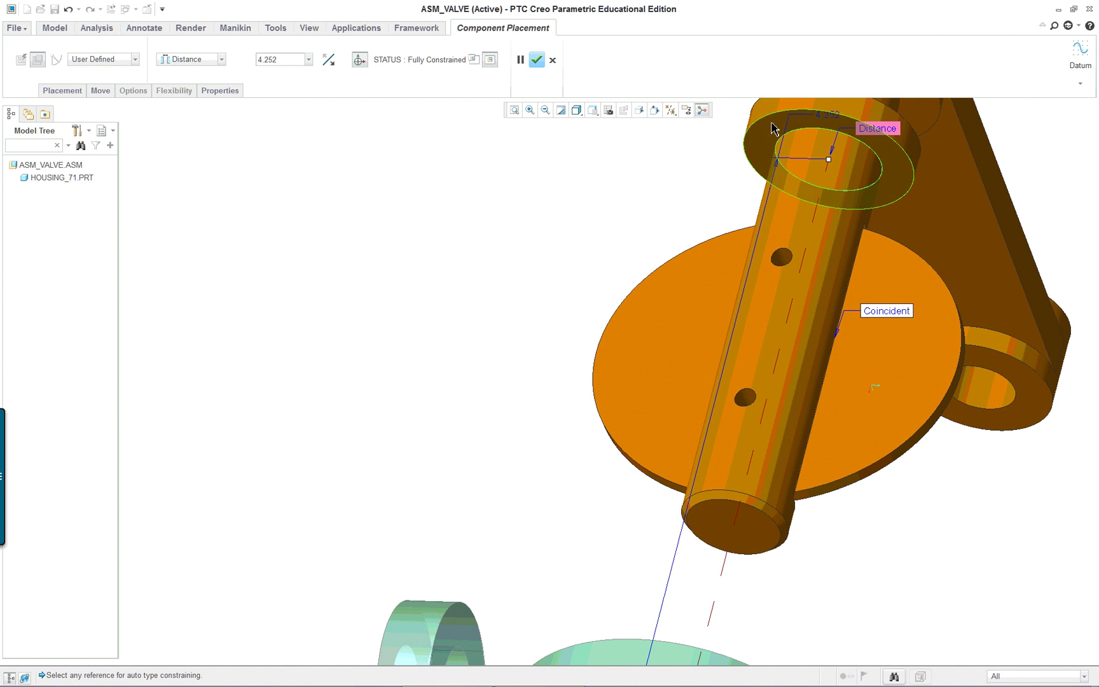
{"action": "left_click", "coordinate": [166, 60]}
{"action": "left_click", "coordinate": [199, 99]}
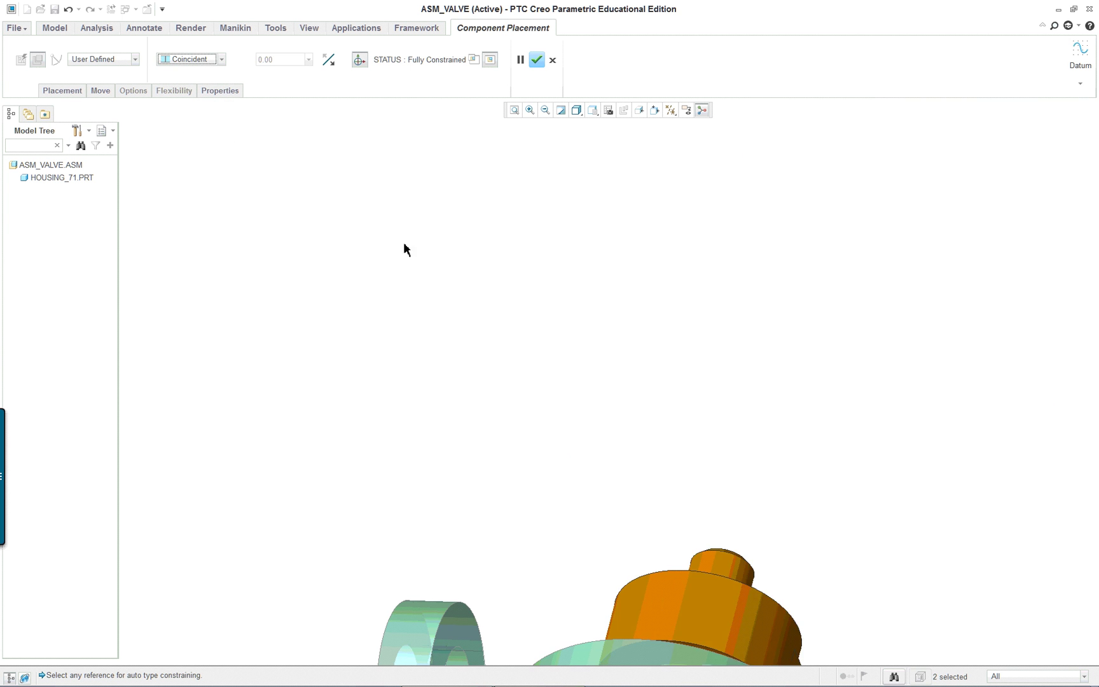
Display the datum planes and accept the subassembly's placement in the housing
{"action": "scroll", "coordinate": [594, 368], "scroll_direction": "down", "scroll_amount": 3}
{"action": "middle_click_drag", "start_coordinate": [675, 420], "coordinate": [456, 243]}
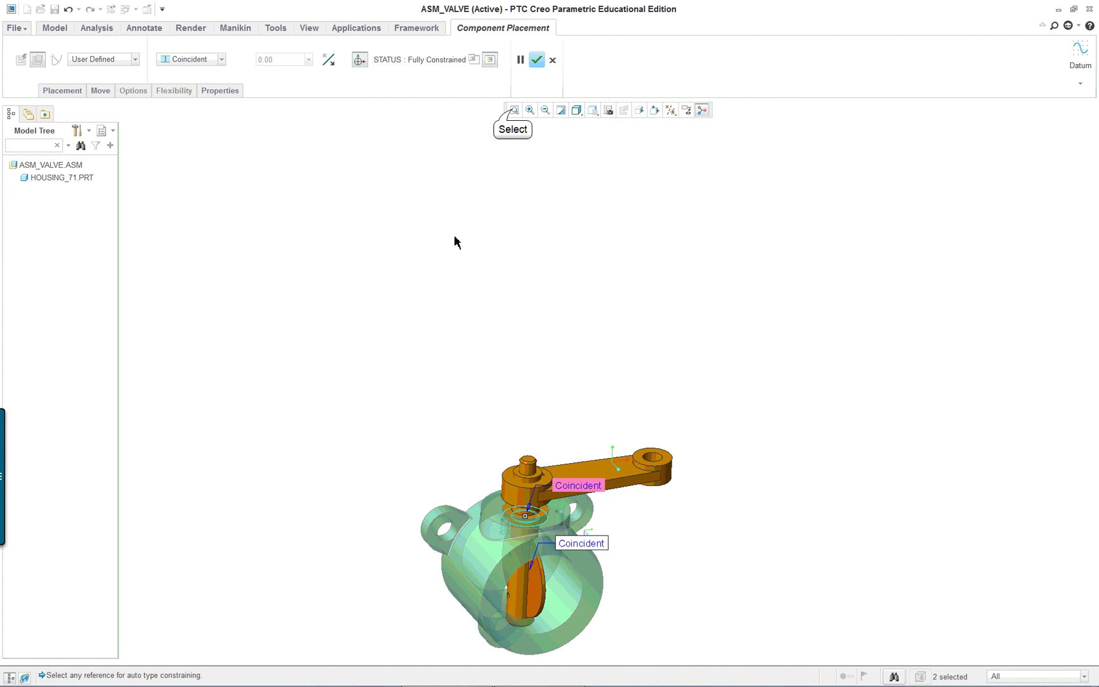
{"action": "left_click", "coordinate": [513, 112]}
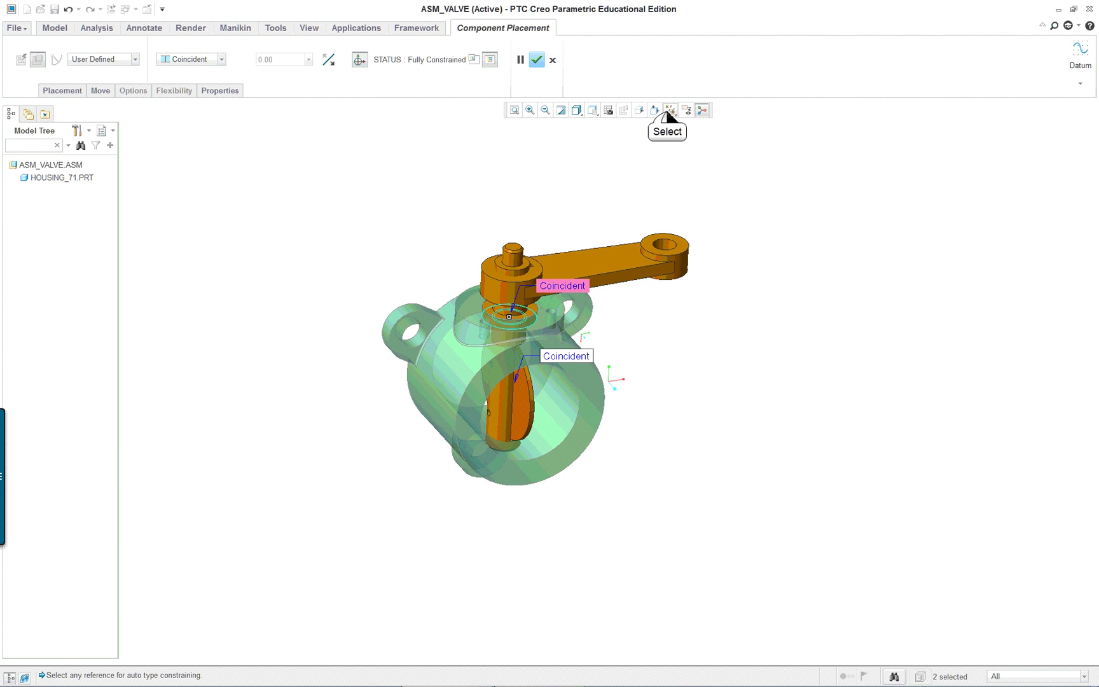
{"action": "left_click", "coordinate": [671, 110]}
{"action": "left_click", "coordinate": [702, 180]}
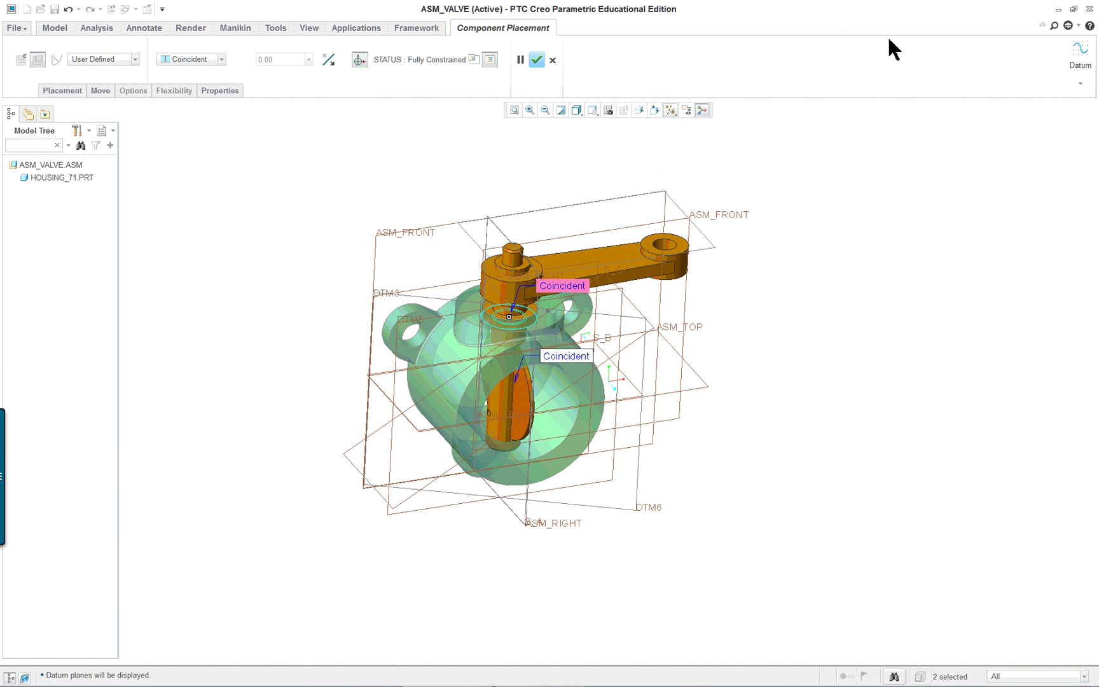
{"action": "middle_click", "coordinate": [851, 260]}
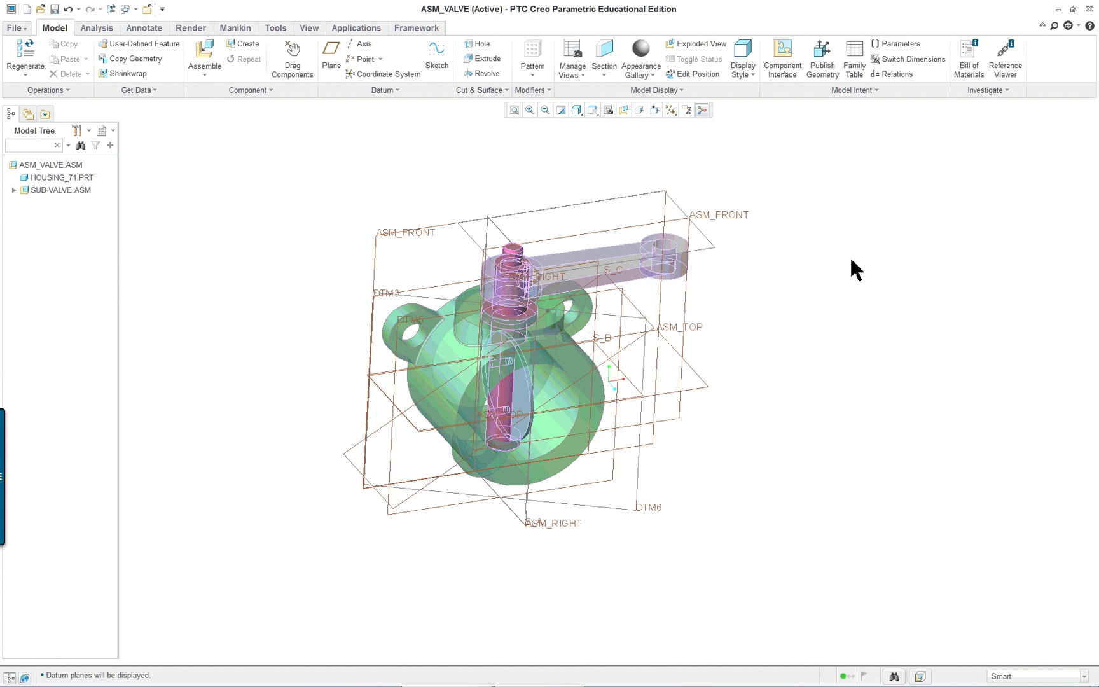
Redefine SUB-VALVE's placement and add an Angle Offset constraint between its ASM_FRONT plane and the vertical datum plane along the housing's main bore
{"action": "right_click", "coordinate": [39, 193]}
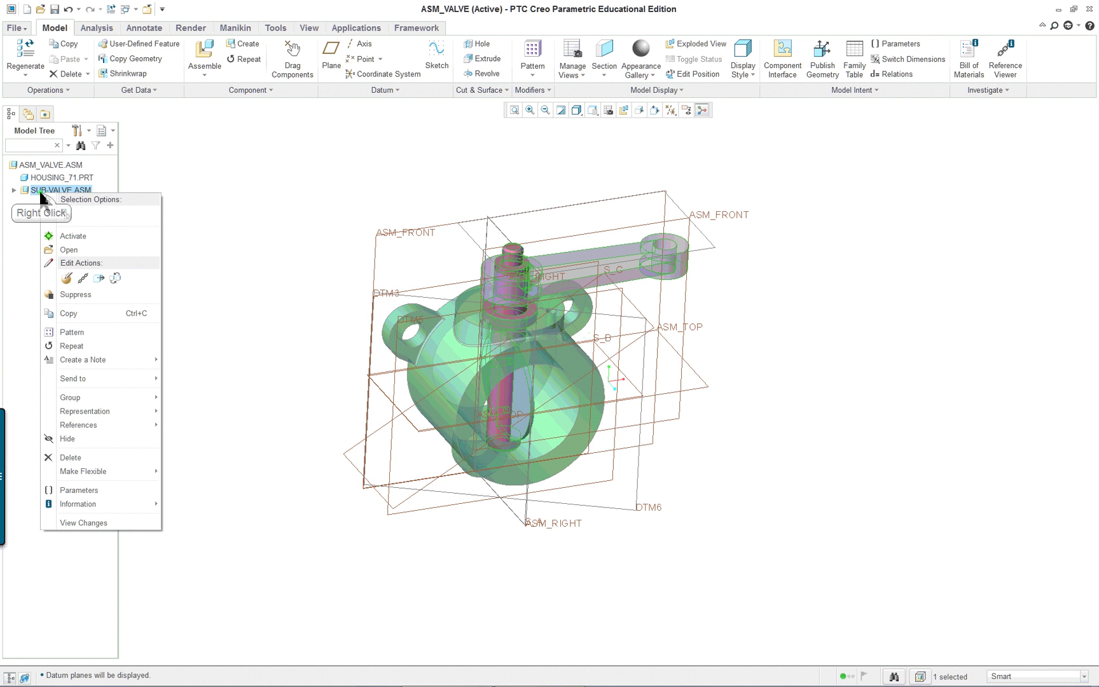
{"action": "left_click", "coordinate": [67, 279]}
{"action": "scroll", "coordinate": [512, 343], "scroll_direction": "down", "scroll_amount": 3}
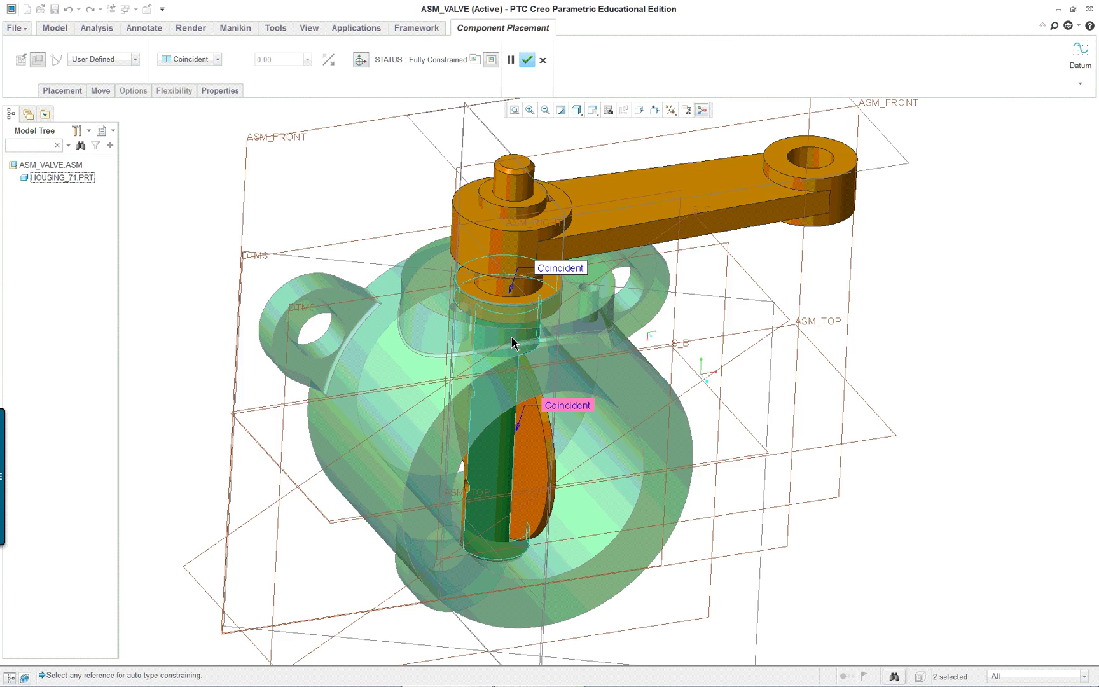
{"action": "middle_click_drag", "start_coordinate": [512, 344], "coordinate": [544, 354]}
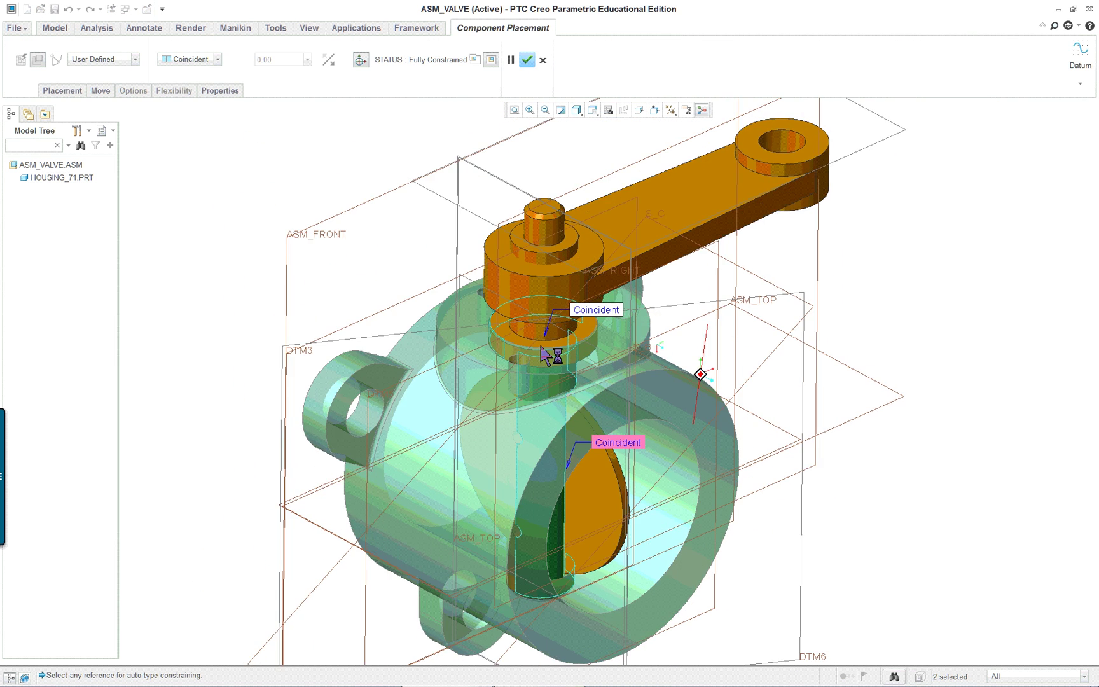
{"action": "key", "text": "ctrl+d"}
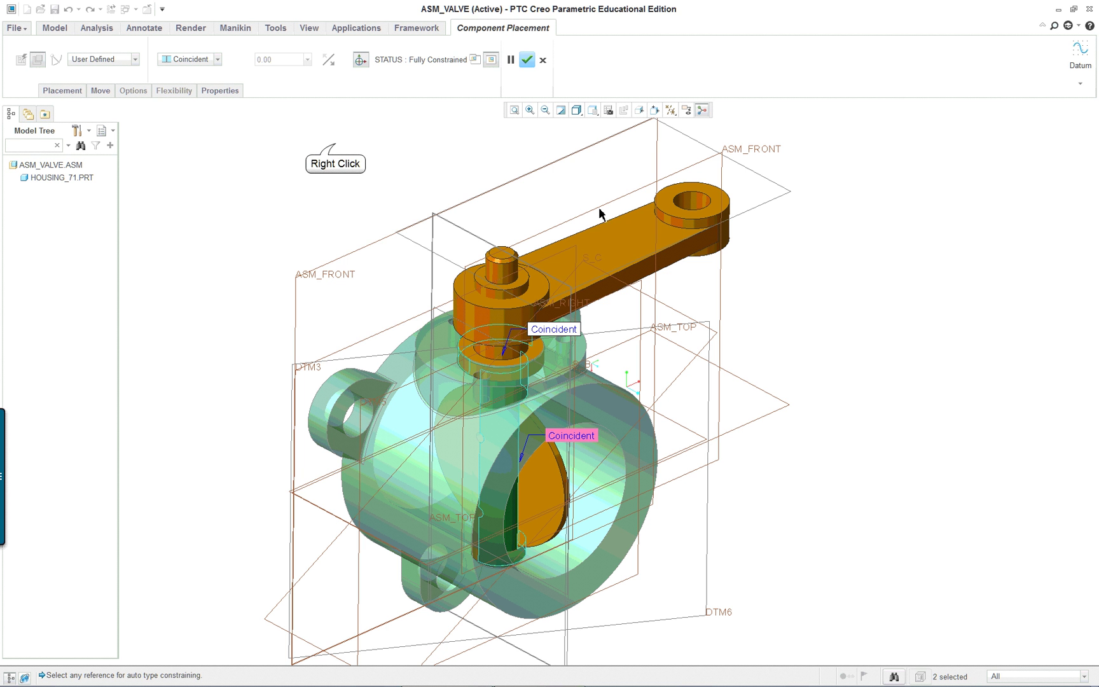
{"action": "right_click", "coordinate": [336, 147]}
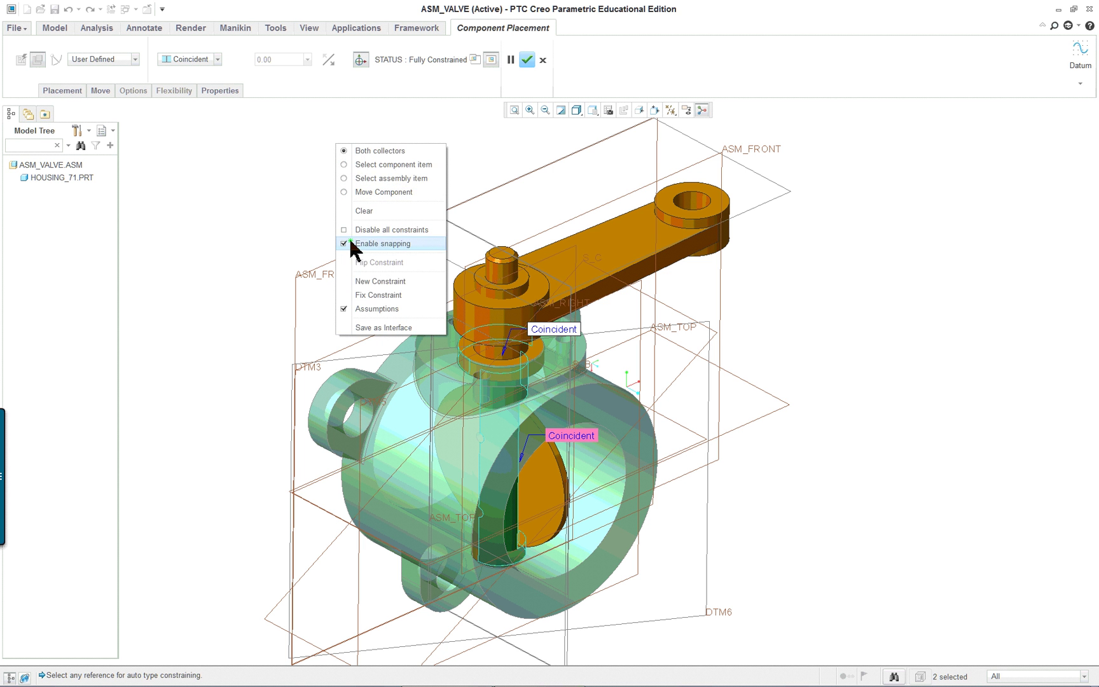
{"action": "left_click", "coordinate": [367, 283]}
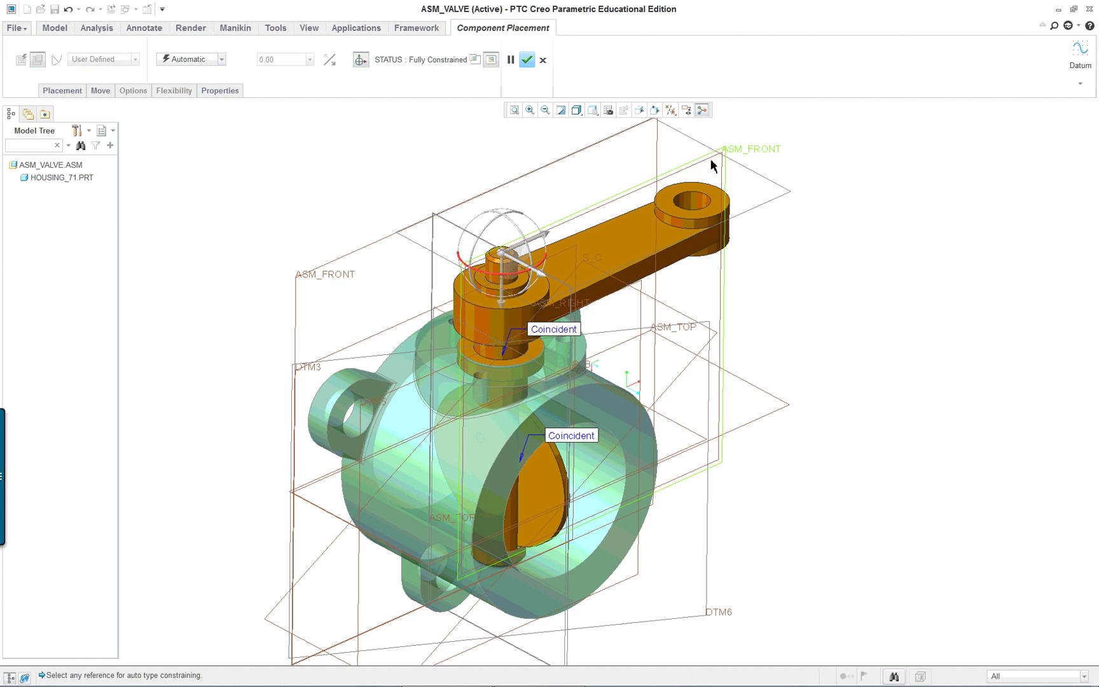
{"action": "scroll", "coordinate": [632, 289], "scroll_direction": "up", "scroll_amount": 1}
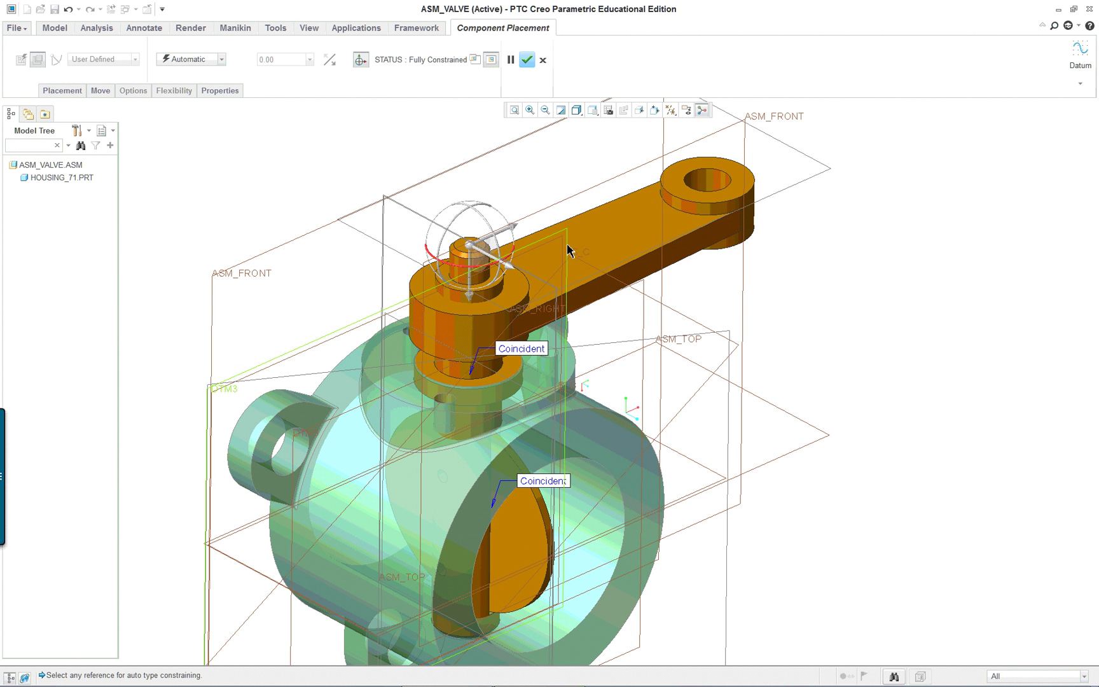
{"action": "left_click", "coordinate": [581, 191]}
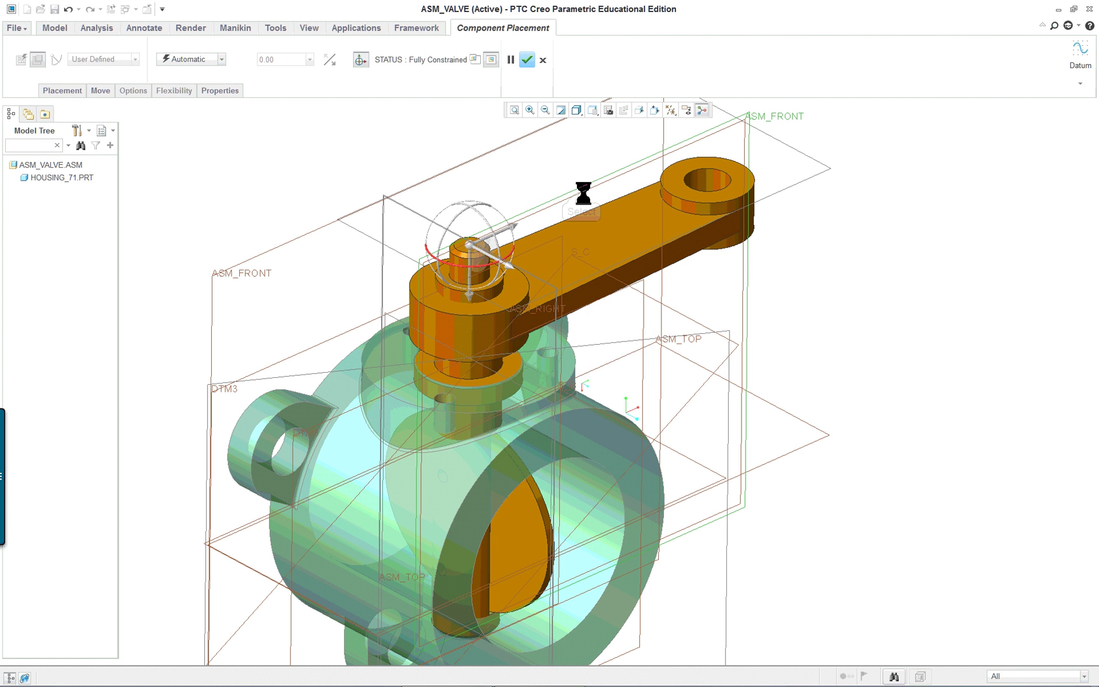
{"action": "left_click", "coordinate": [417, 217]}
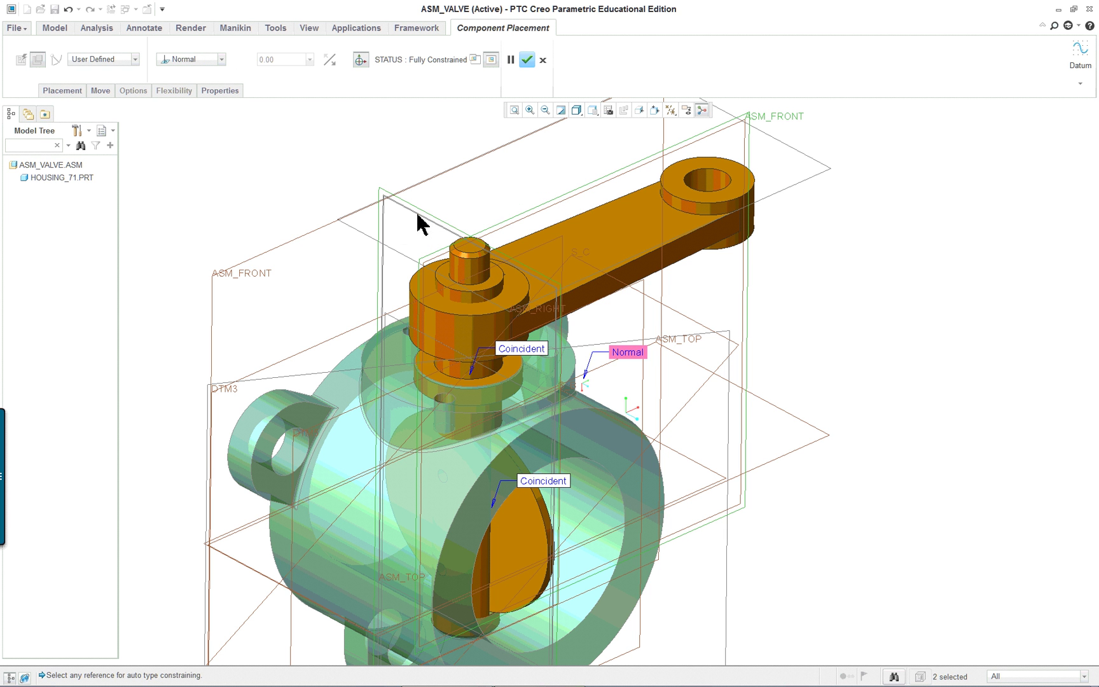
{"action": "left_click", "coordinate": [219, 60]}
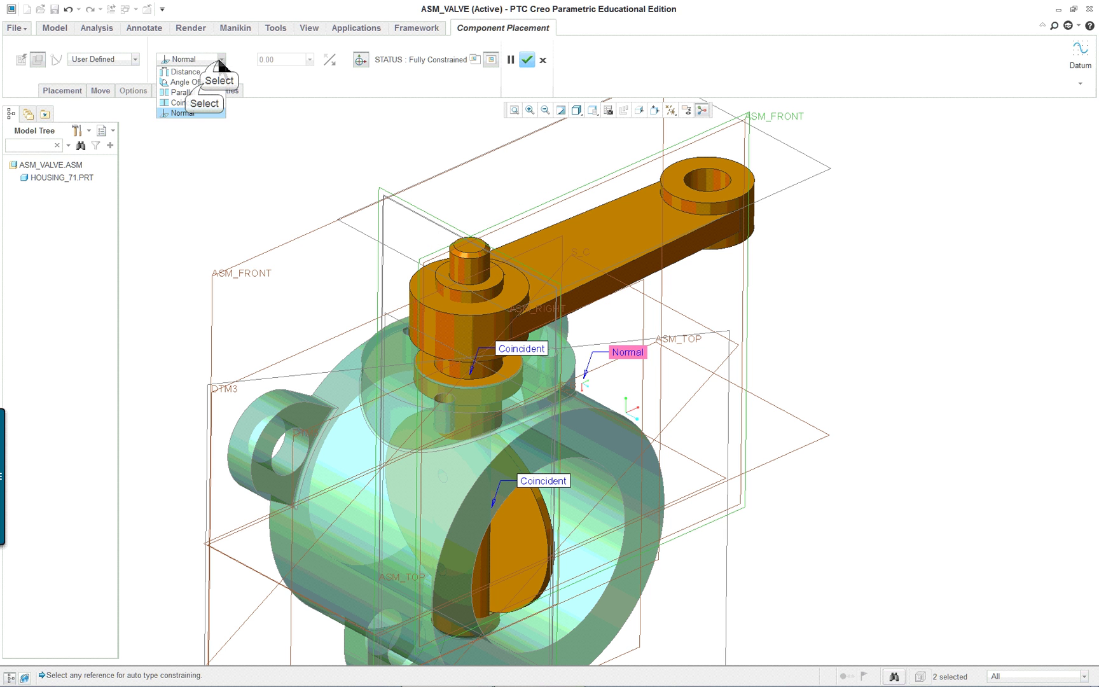
{"action": "left_click", "coordinate": [190, 82]}
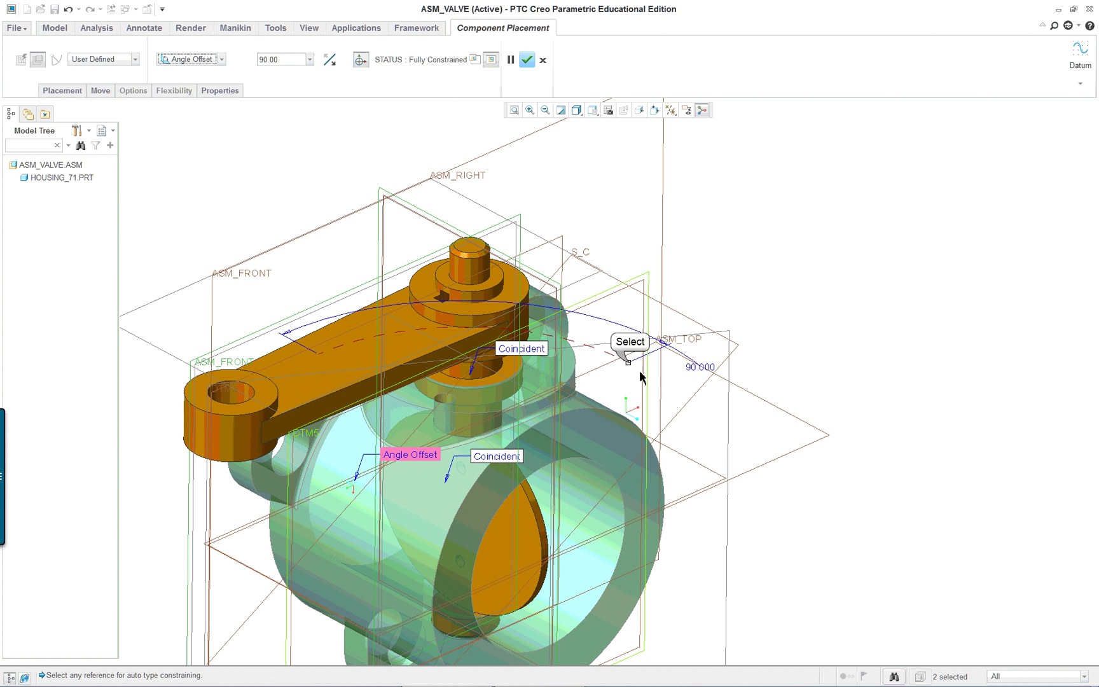
Rotate the arm around the shaft axis, set the angle offset to 360, and accept the redefined placement
{"action": "left_click_drag", "start_coordinate": [630, 364], "coordinate": [255, 342]}
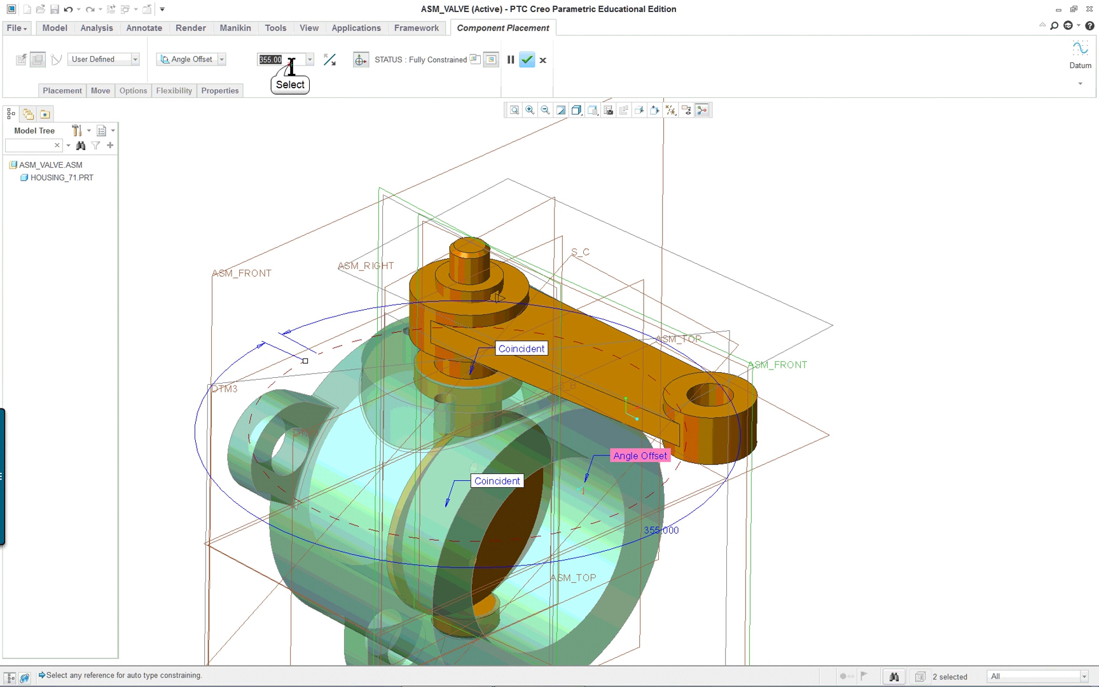
{"action": "type", "text": "36"}
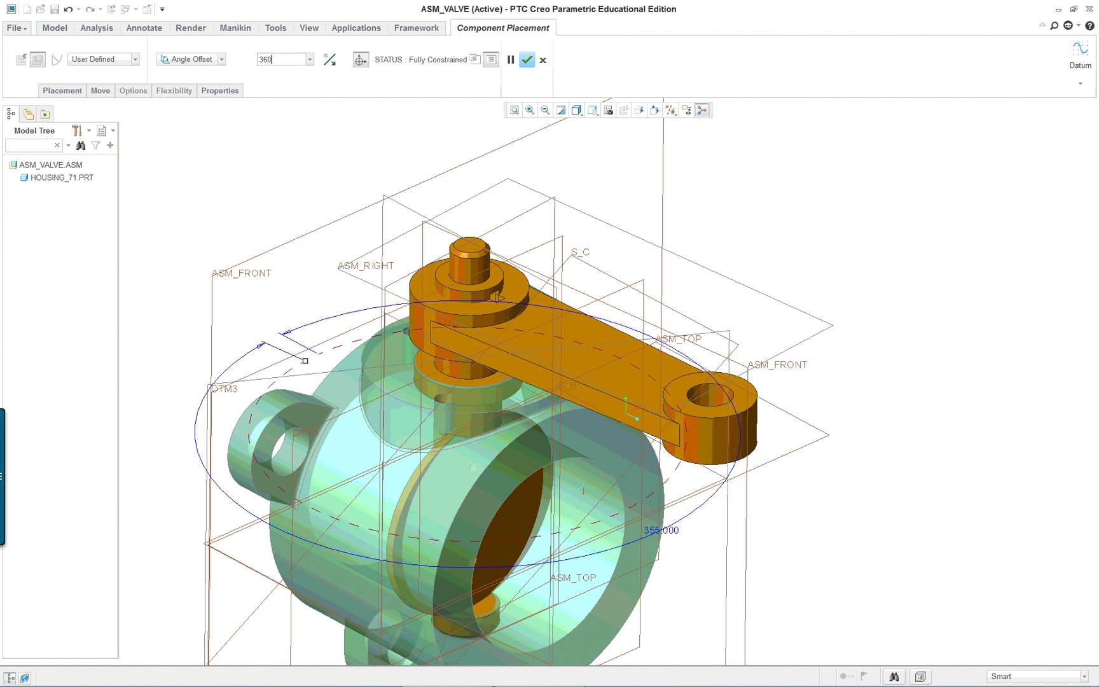
{"action": "type", "text": "0"}
{"action": "key", "text": "Return"}
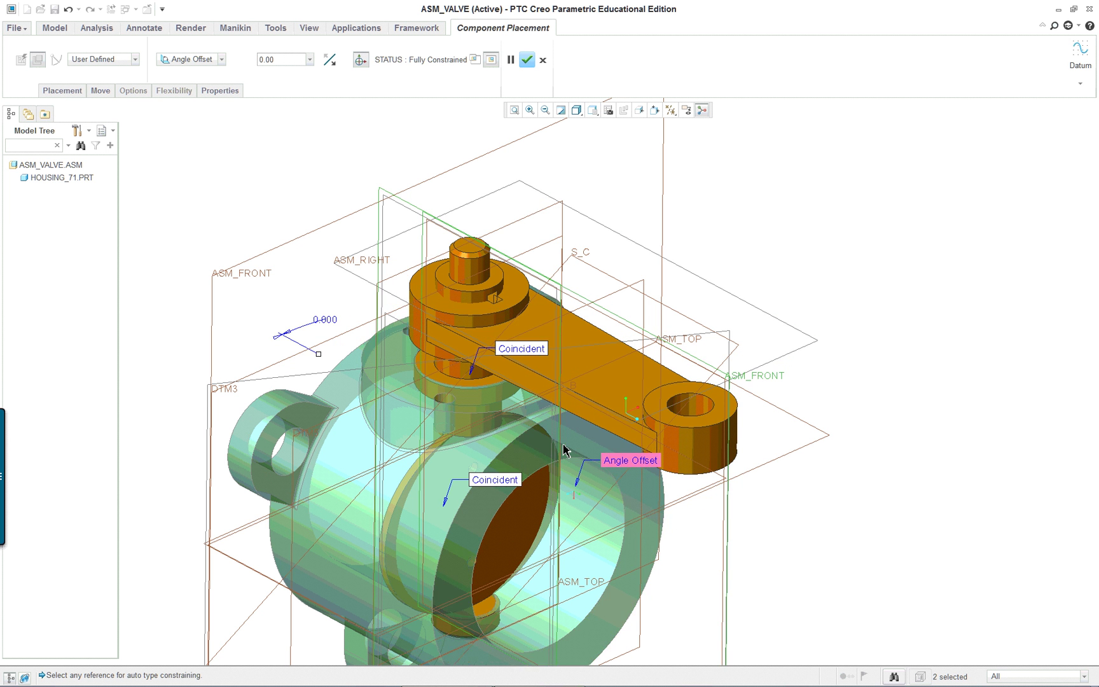
{"action": "scroll", "coordinate": [564, 449], "scroll_direction": "down", "scroll_amount": 3}
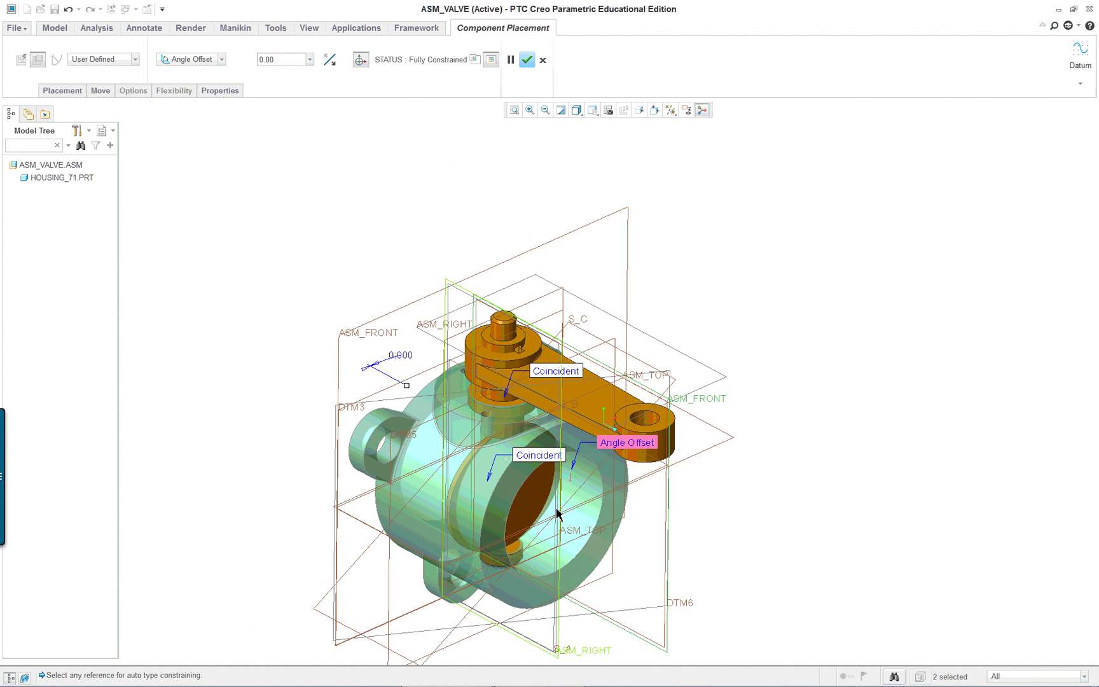
{"action": "scroll", "coordinate": [557, 513], "scroll_direction": "up", "scroll_amount": 3}
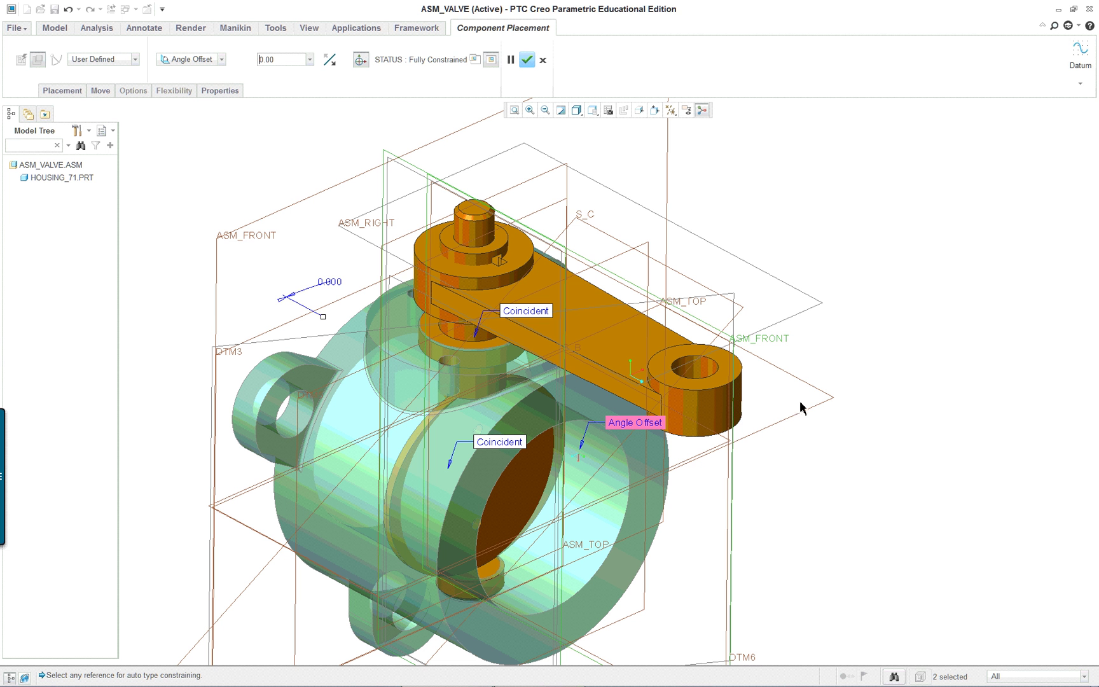
{"action": "middle_click", "coordinate": [728, 218]}
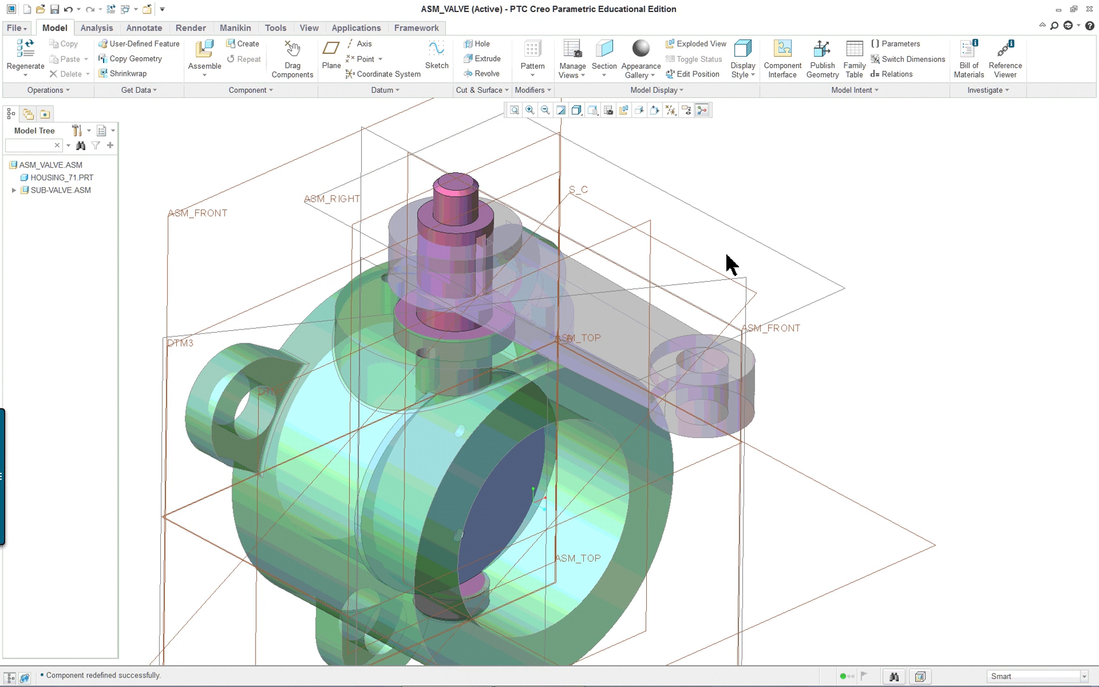
{"action": "middle_click_drag", "start_coordinate": [753, 397], "coordinate": [761, 430]}
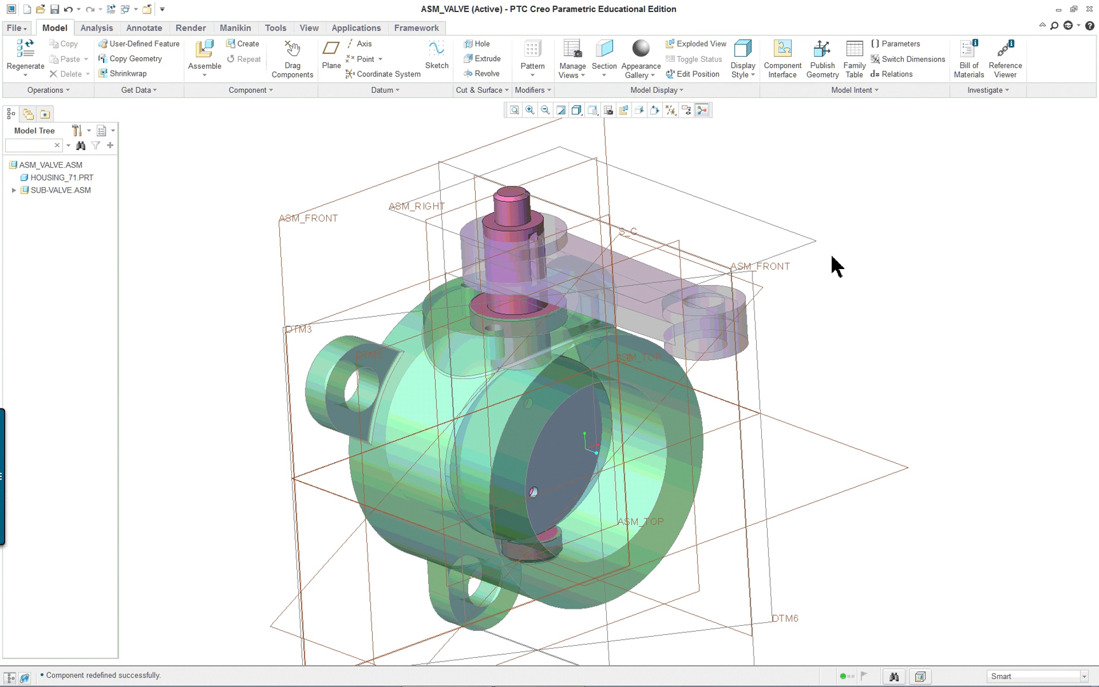